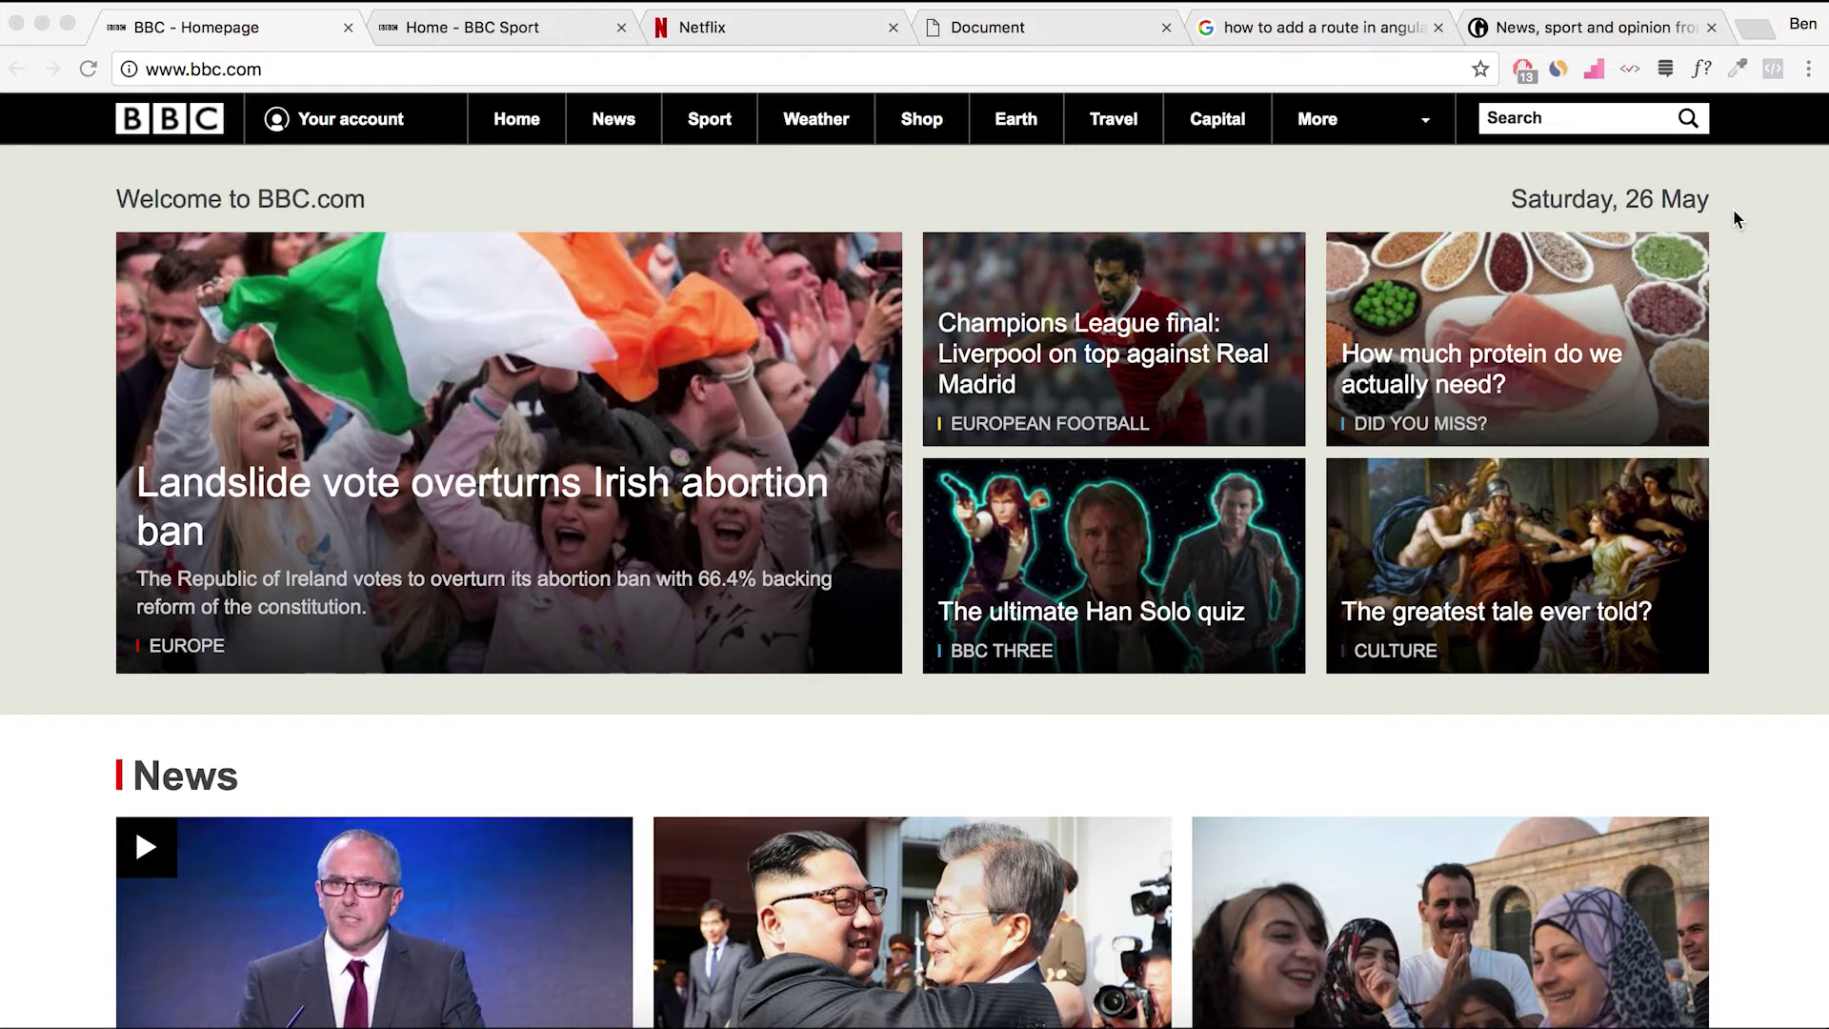
# Check AdBlock's count of 13 blocked ads on the BBC homepage, then close the summary.
pyautogui.click(1518, 77)
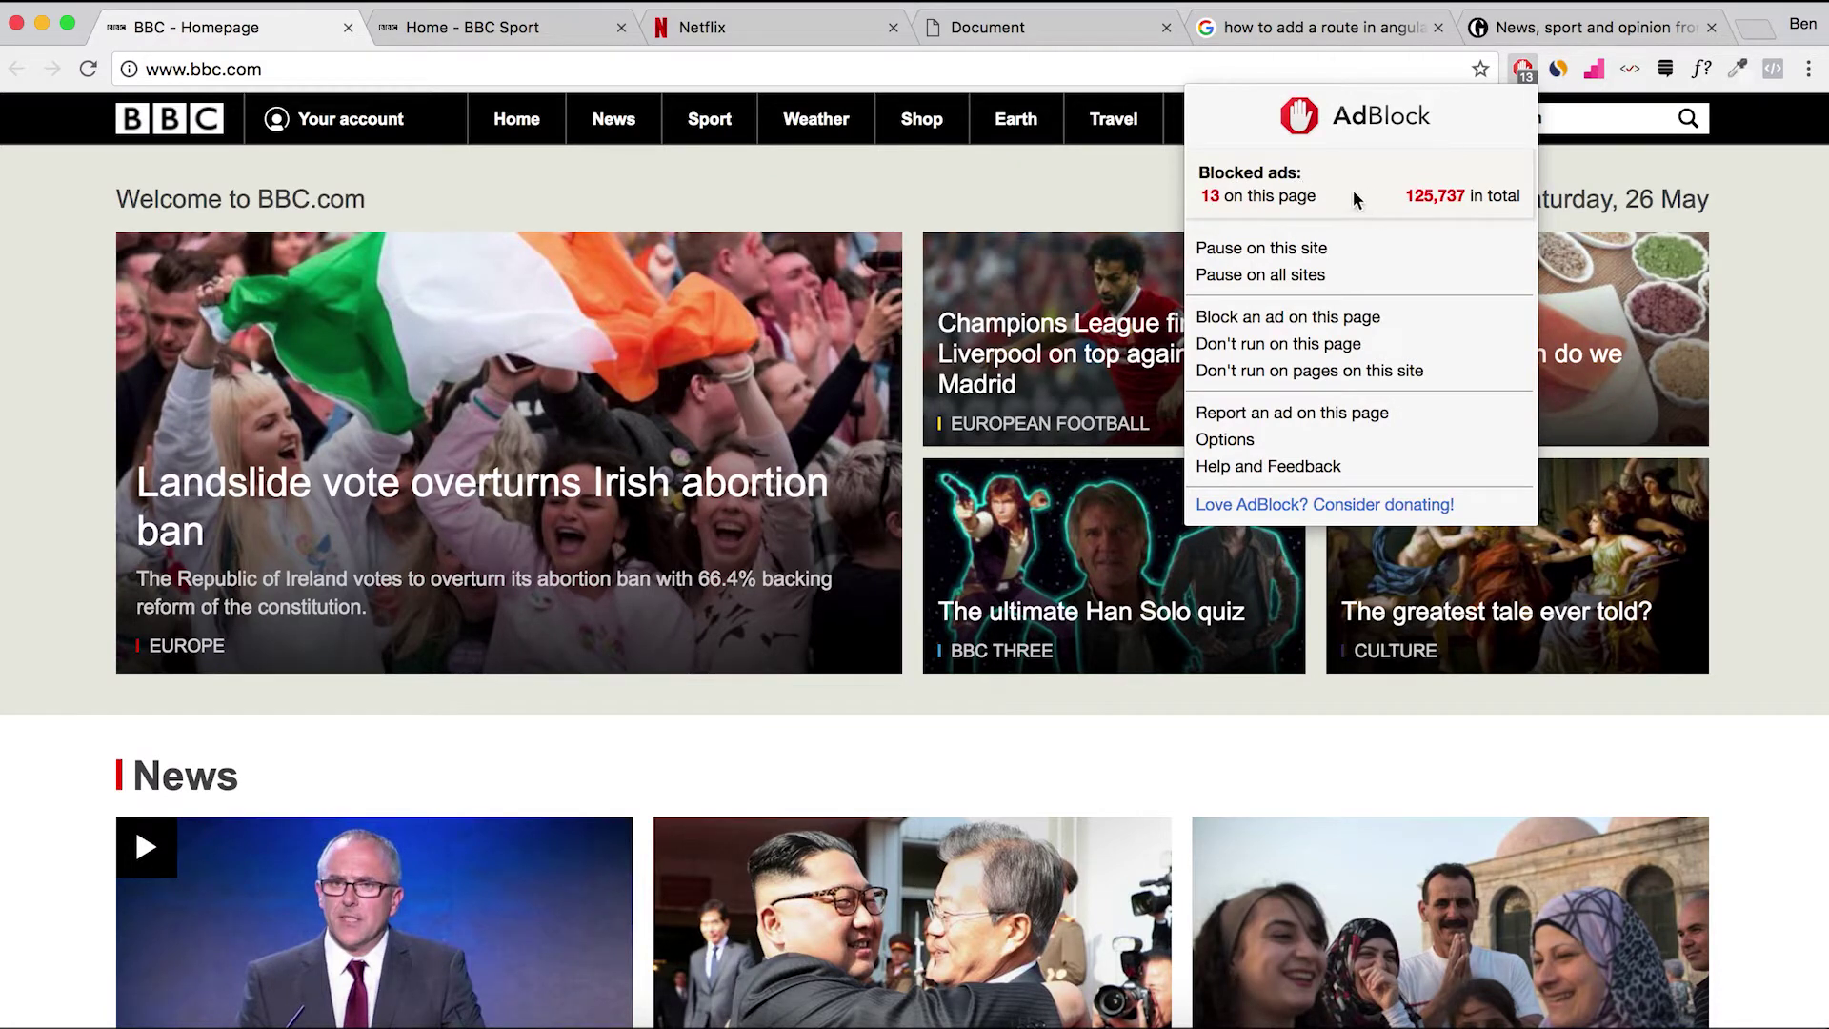
pyautogui.click(1773, 366)
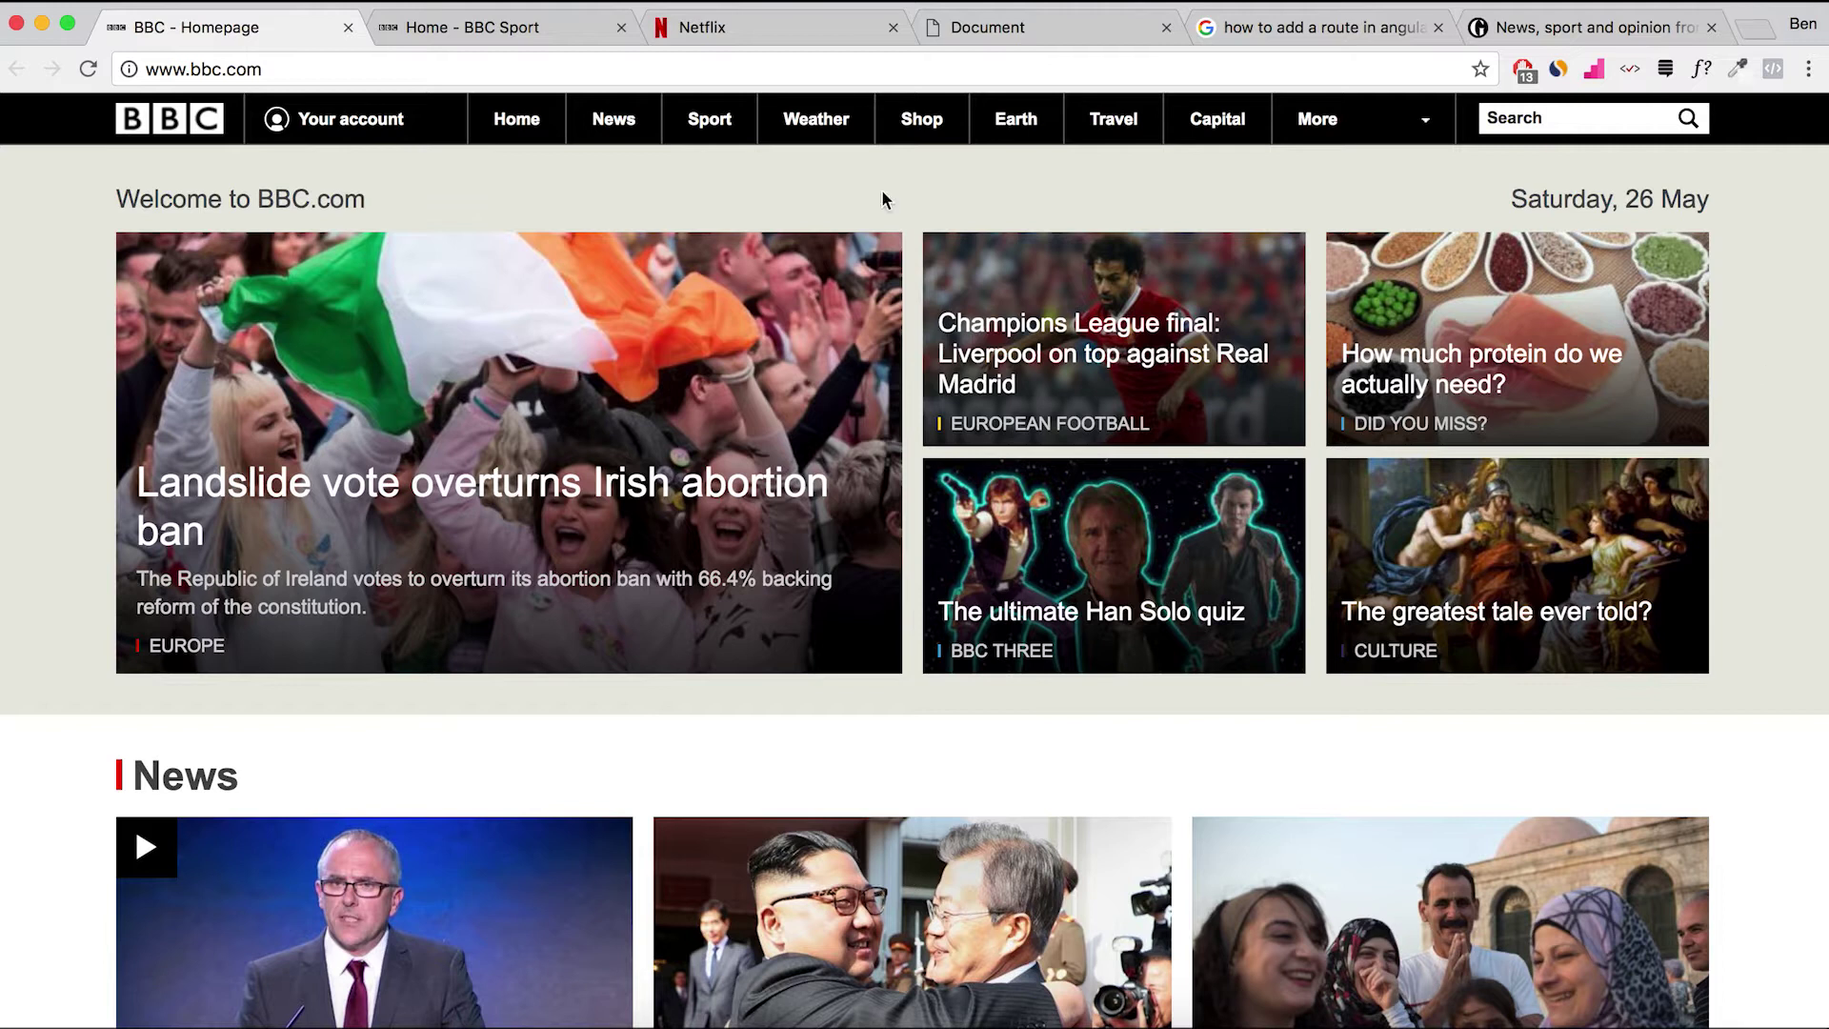
# On BBC Sport, view SimilarWeb's bbc.com overview: global rank 133, 426.0M monthly visits.
pyautogui.click(562, 43)
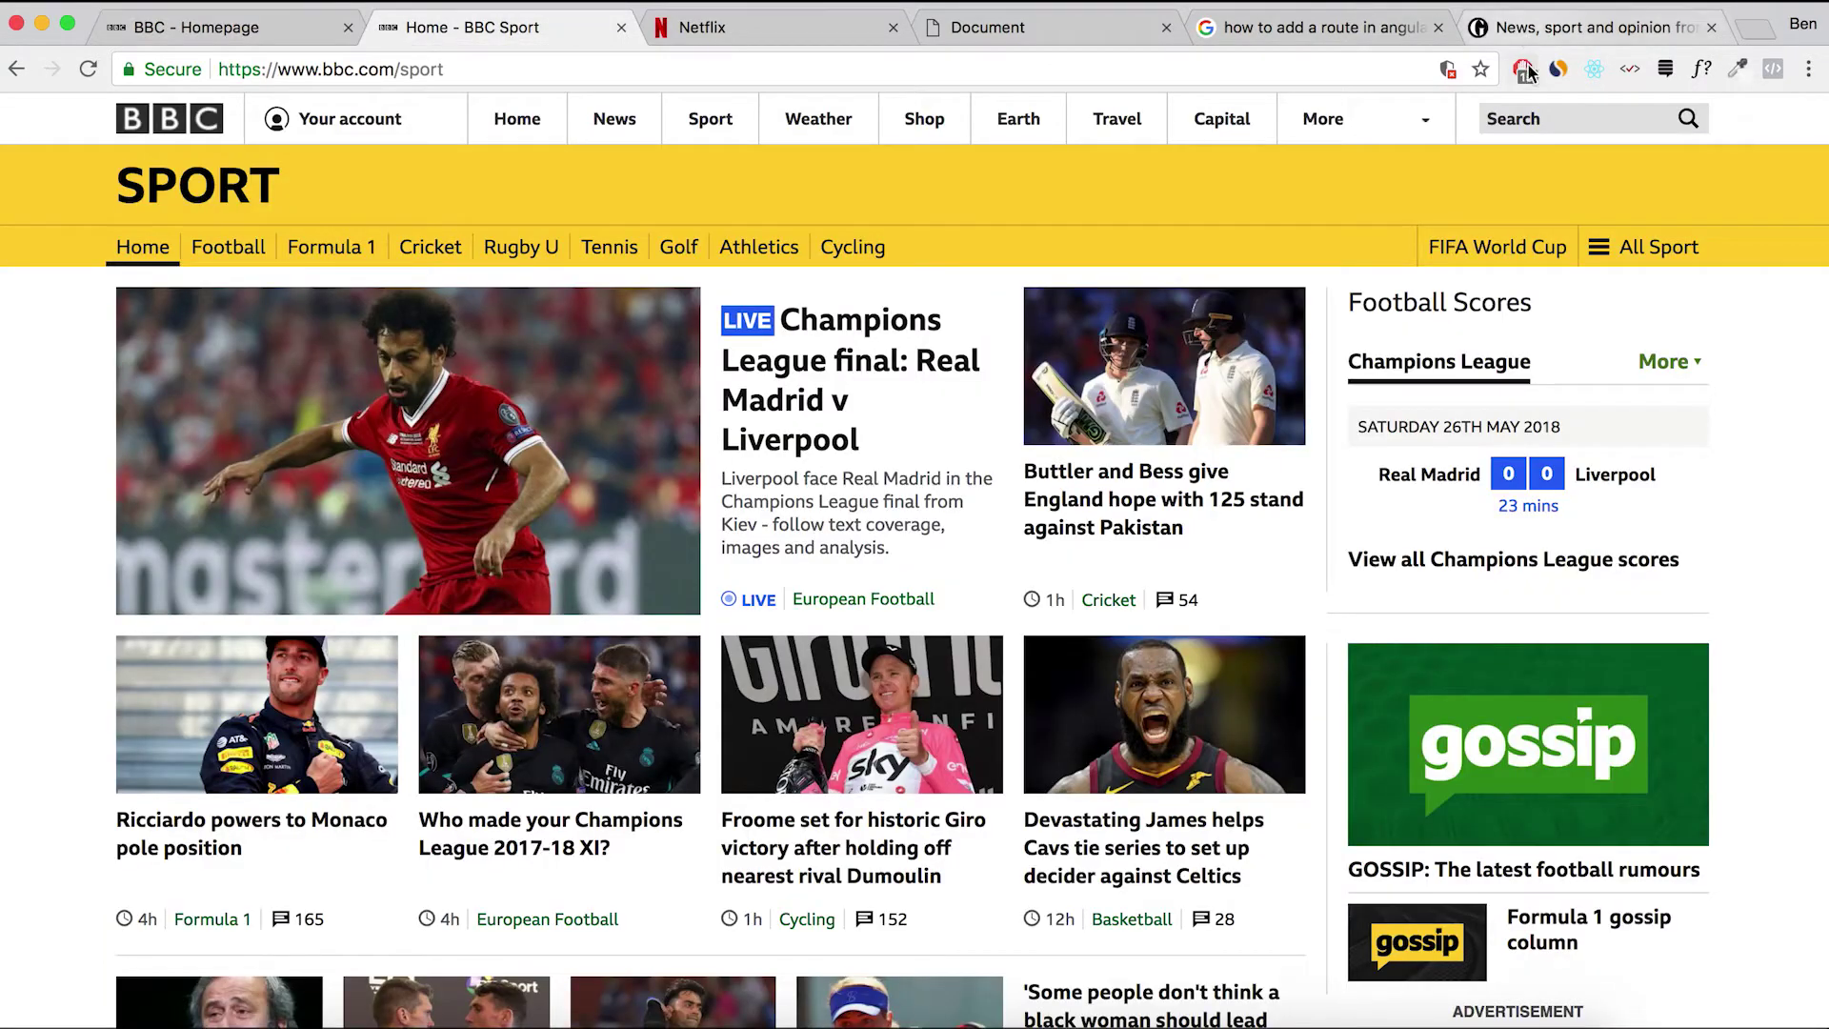
pyautogui.click(1561, 72)
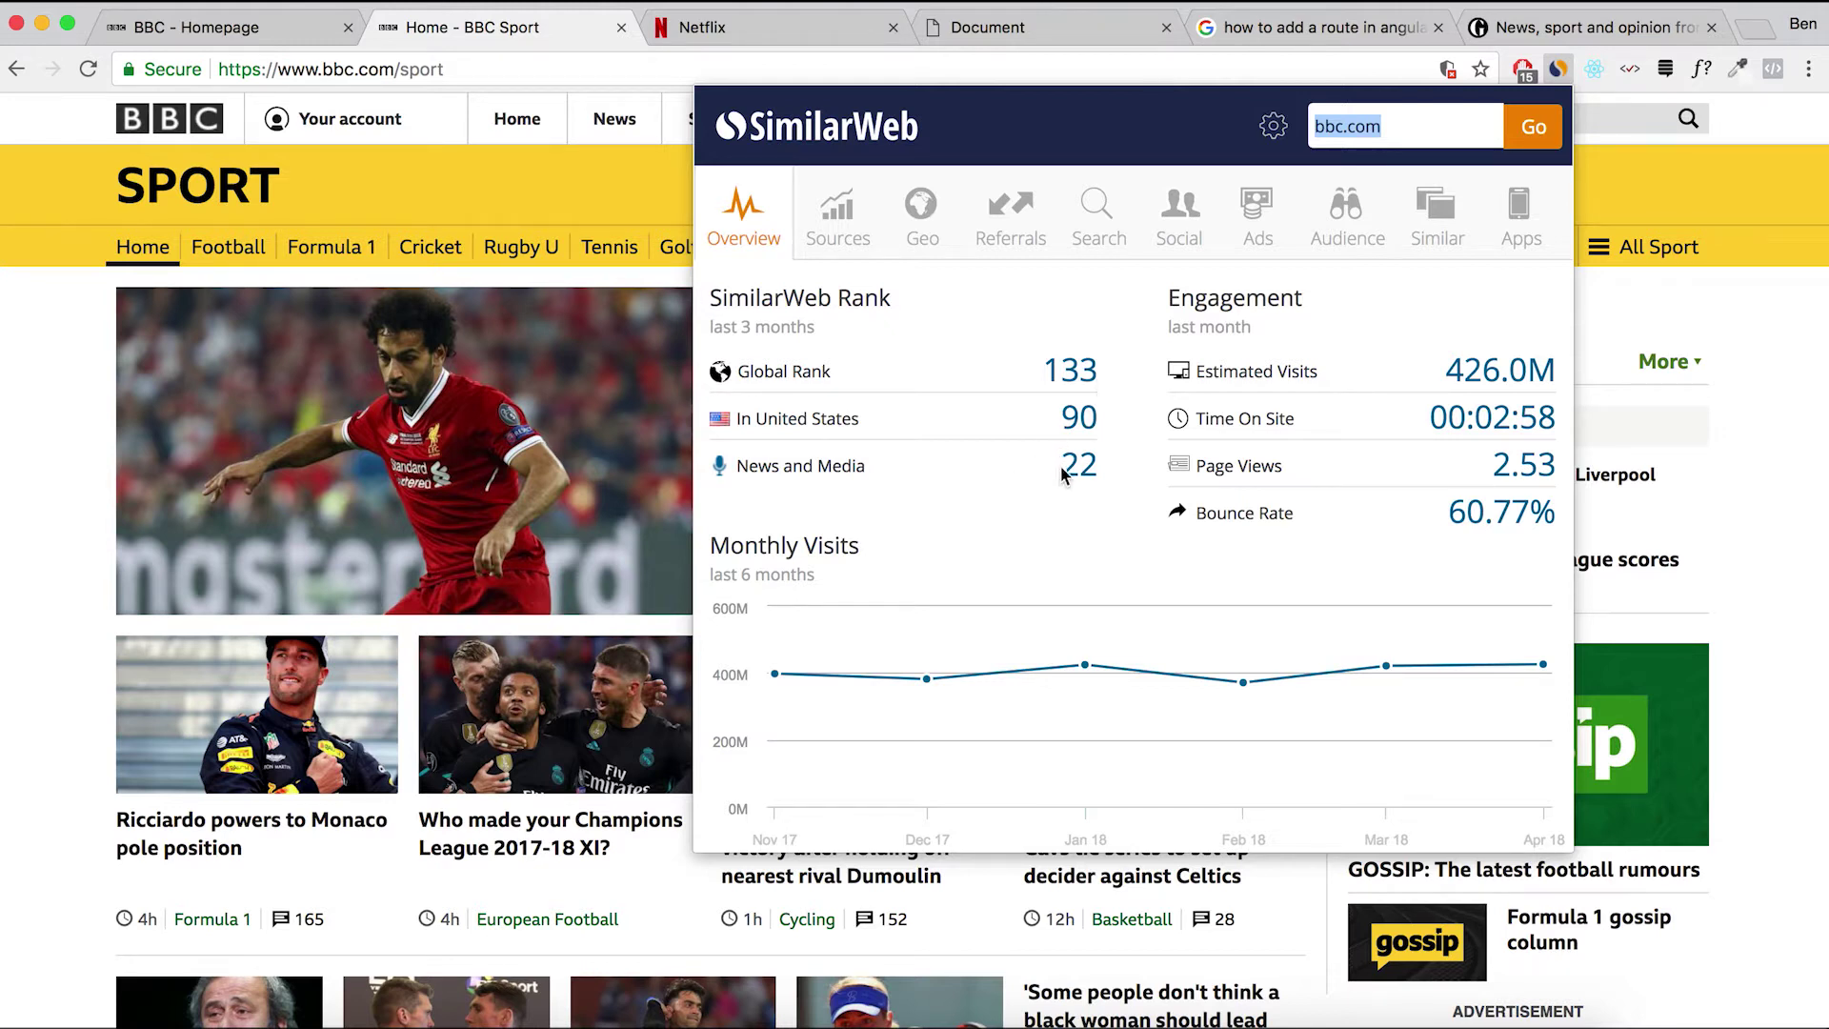
pyautogui.moveTo(1545, 670)
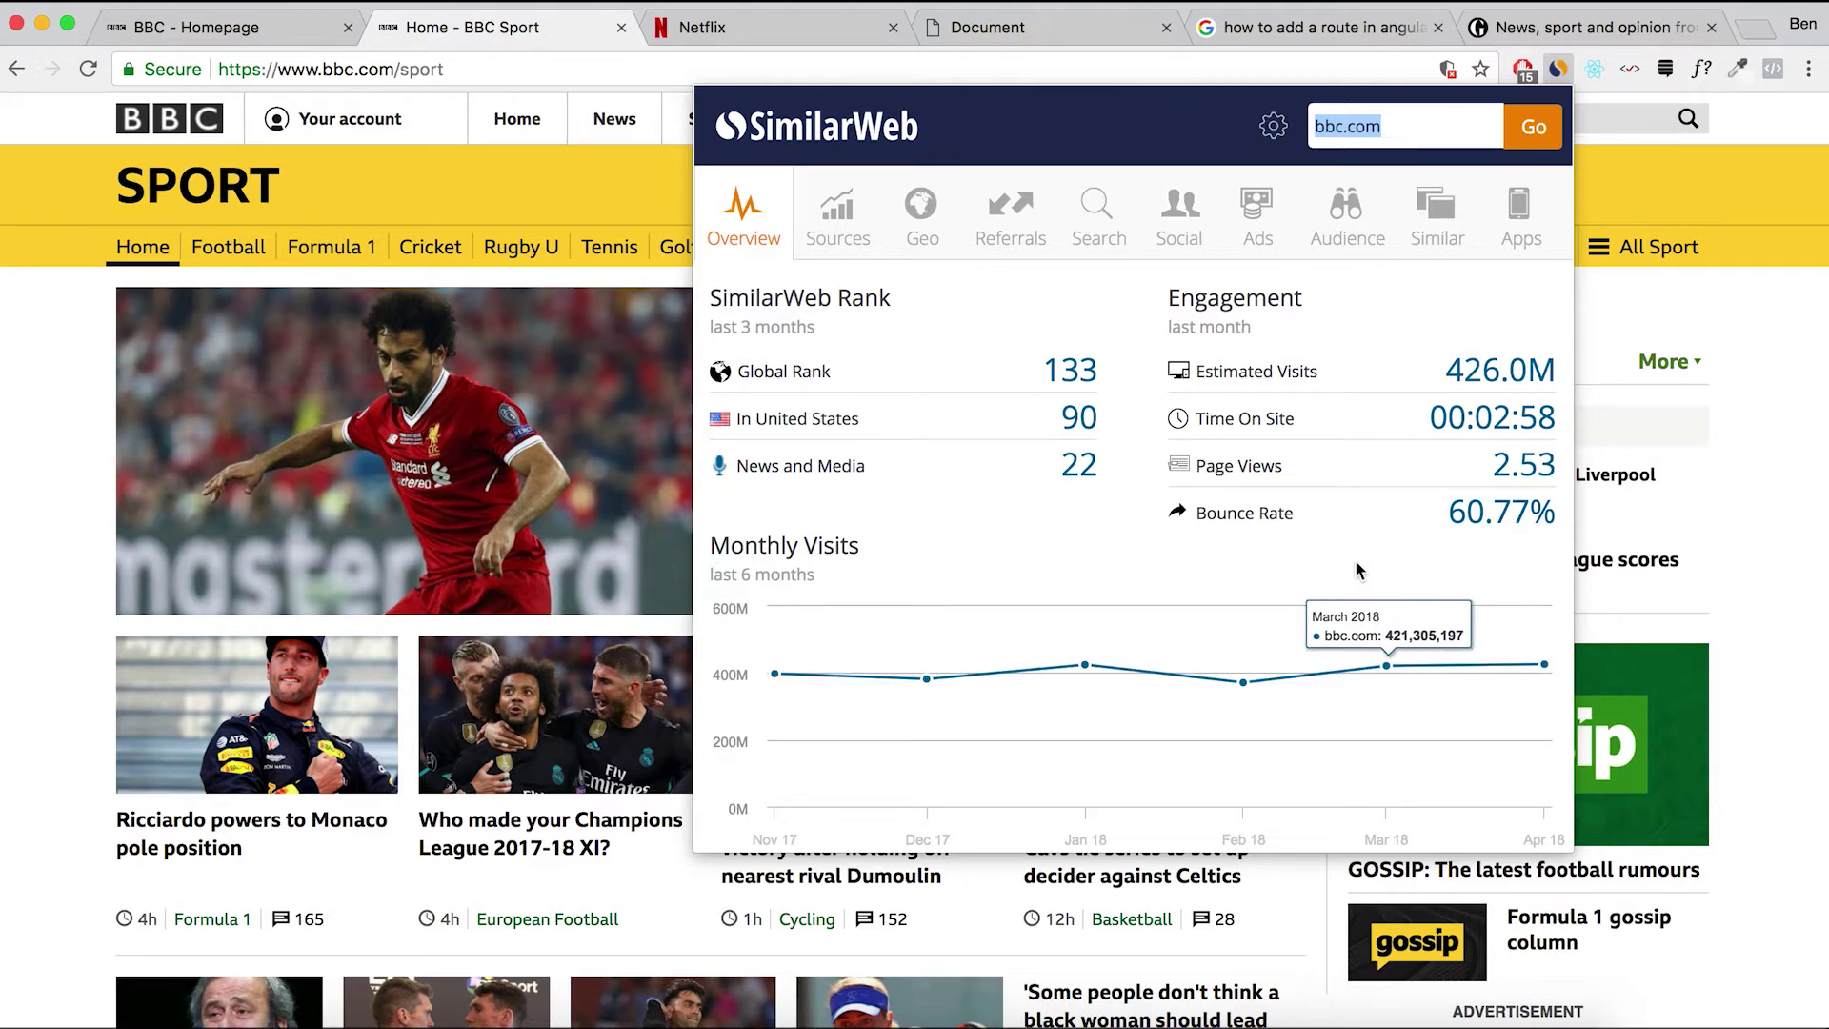
pyautogui.click(1103, 316)
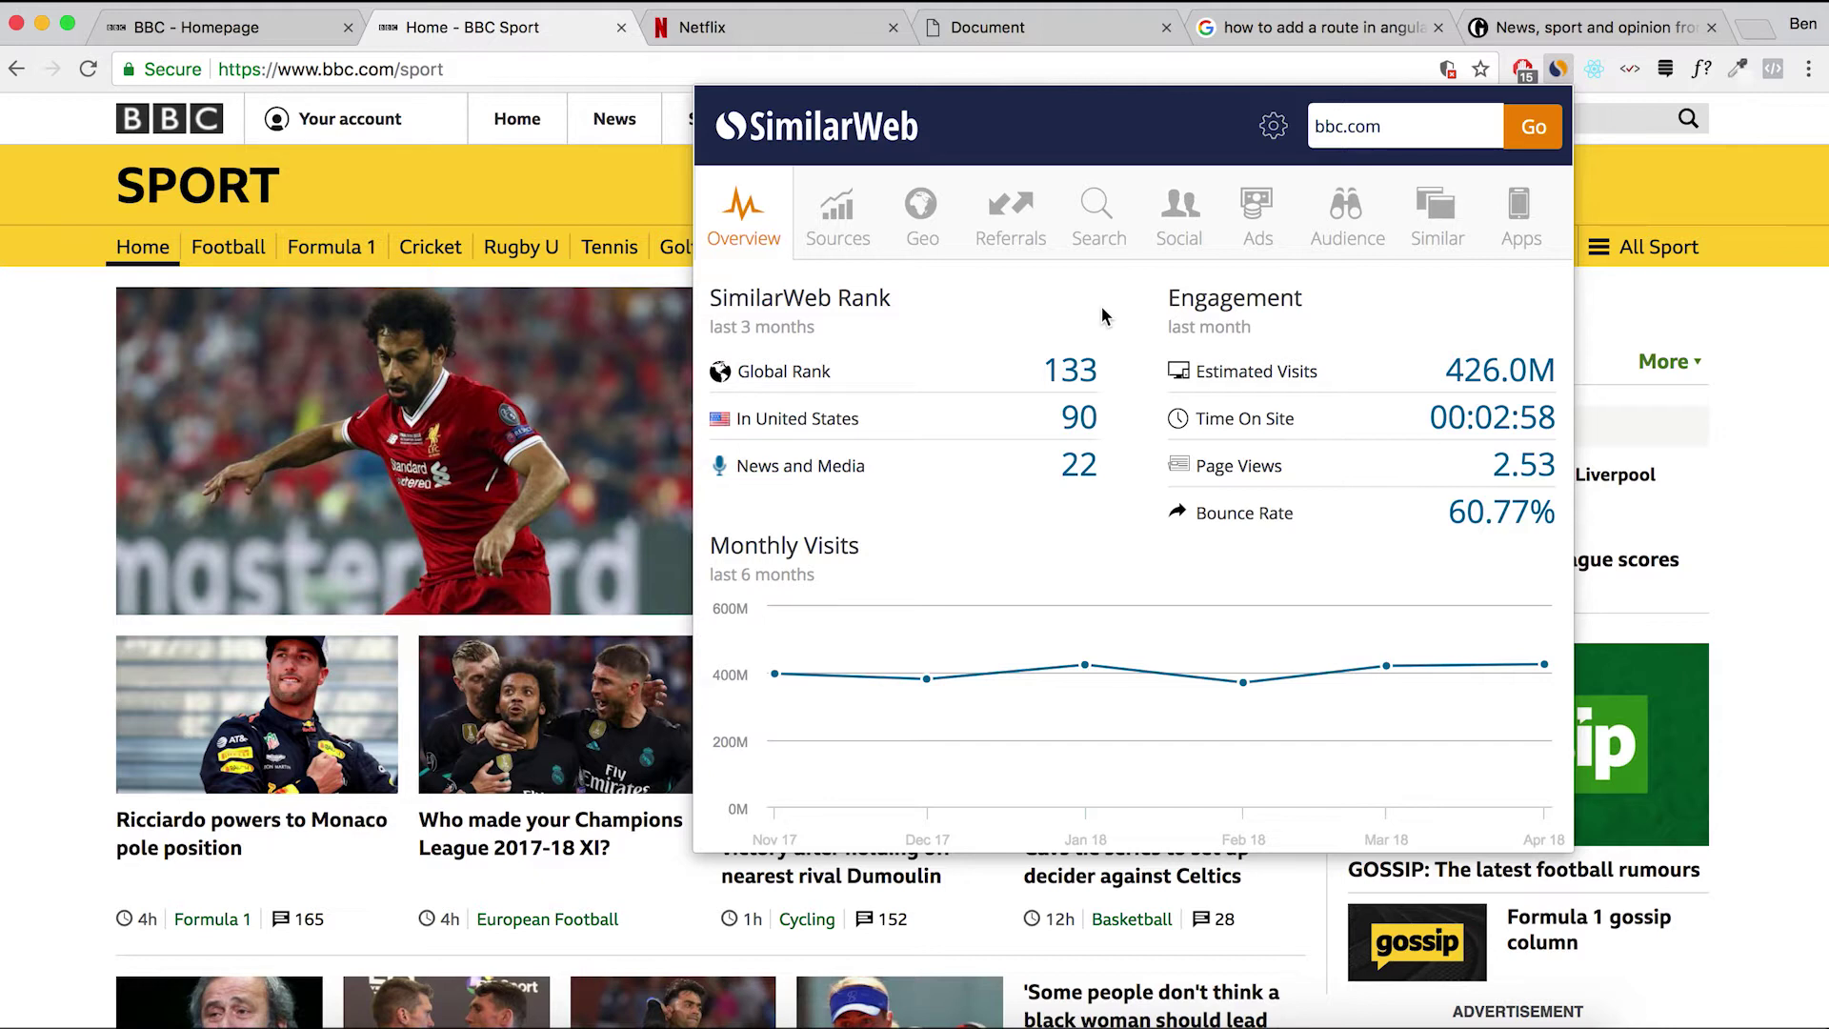
# Browse bbc.com's Sources, Geo, Referrals, Ads, Social and Search data in SimilarWeb.
pyautogui.click(853, 238)
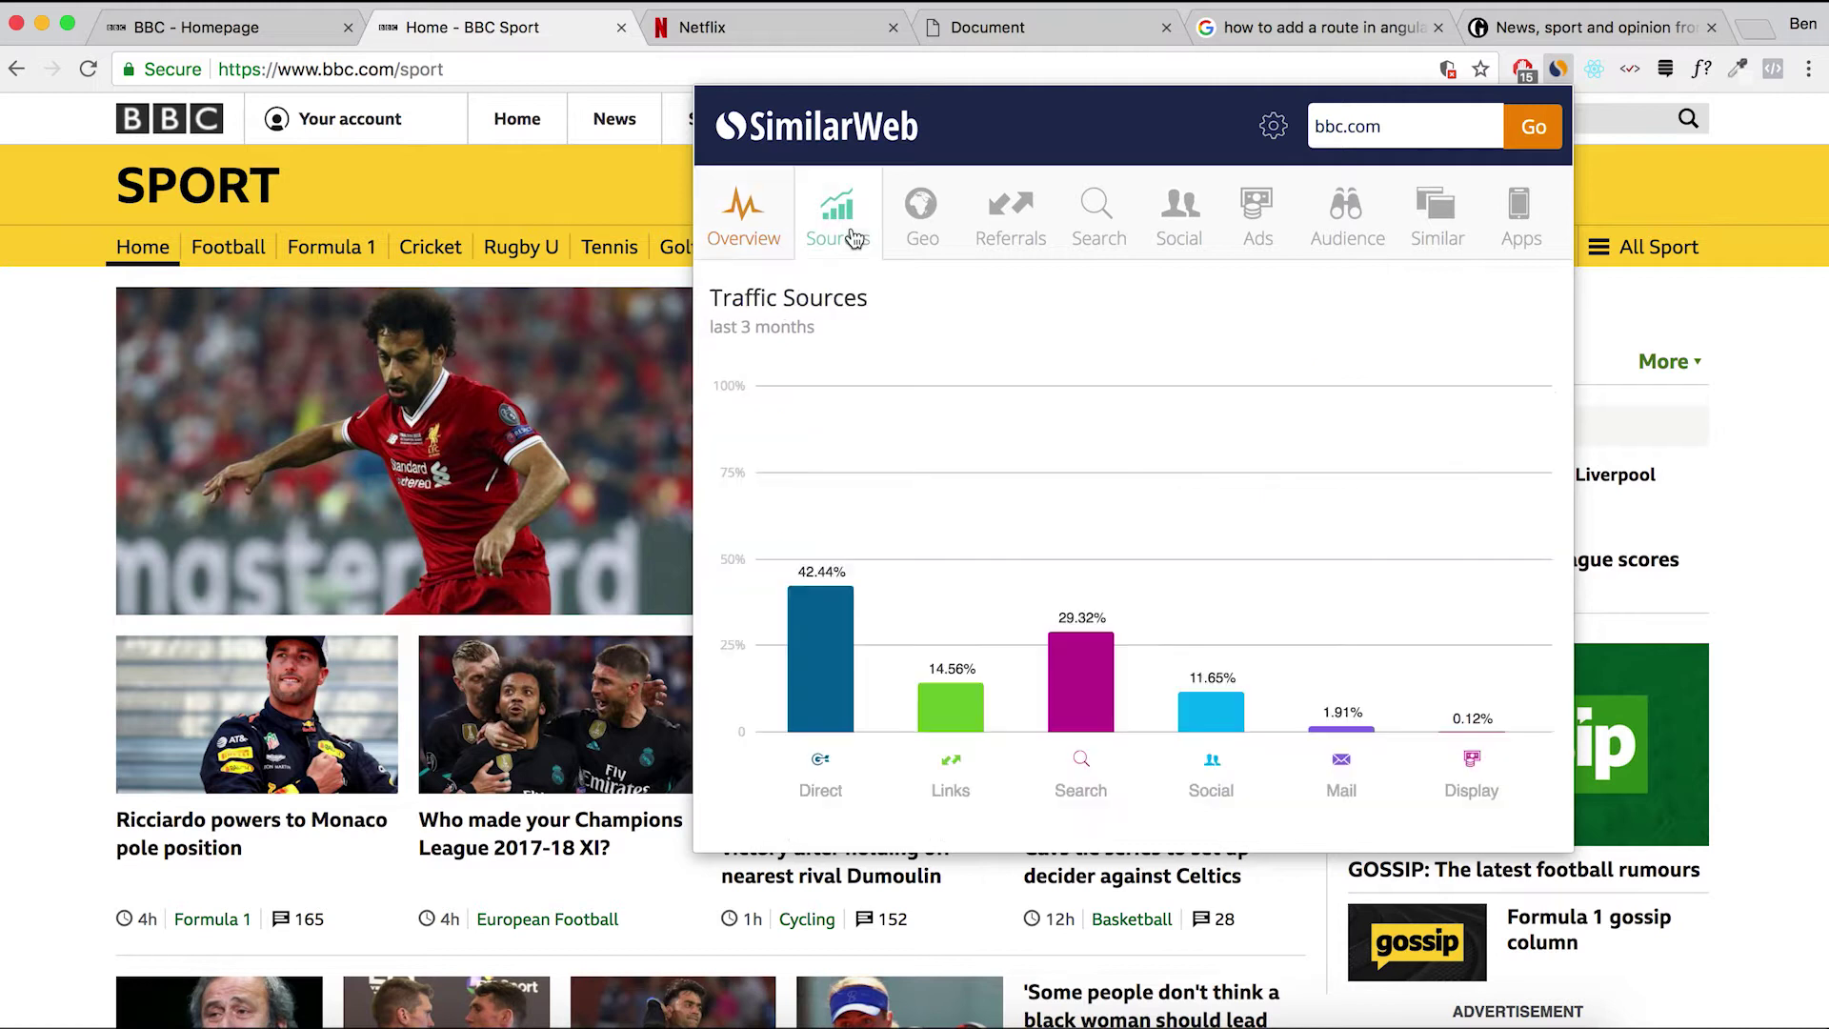
pyautogui.click(923, 231)
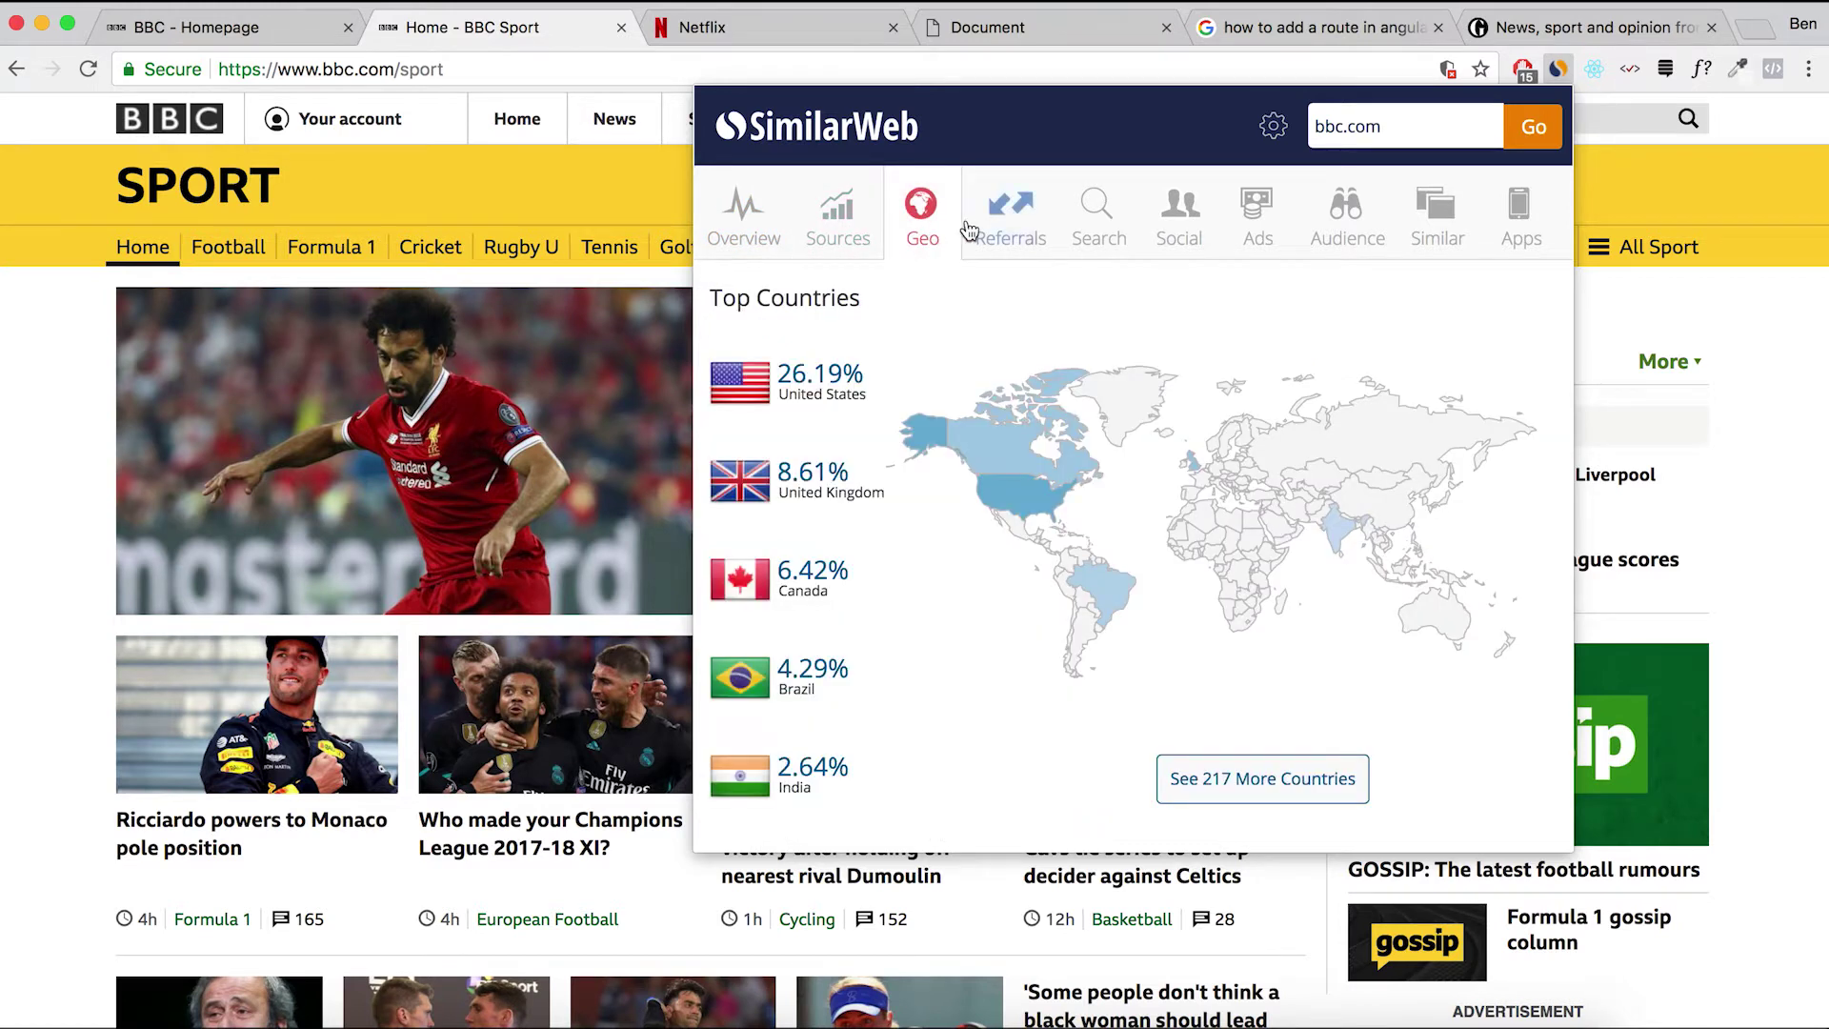
pyautogui.click(1006, 231)
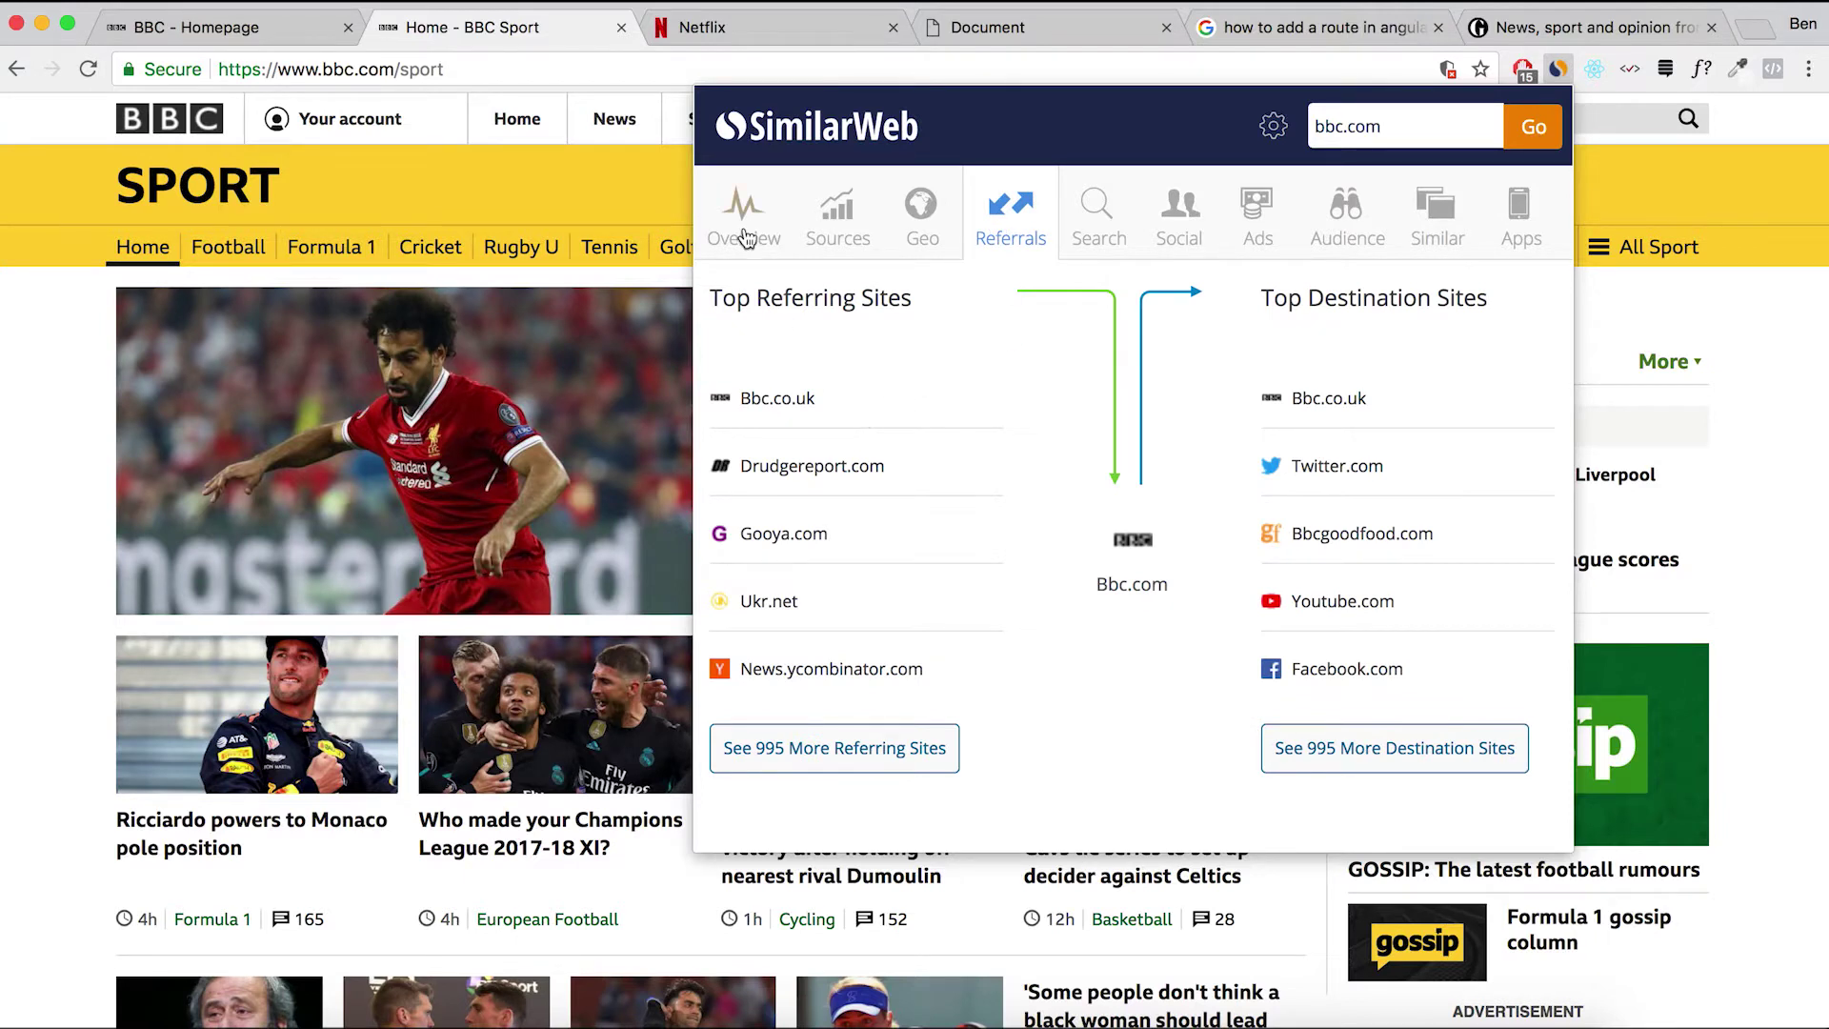
pyautogui.click(1260, 229)
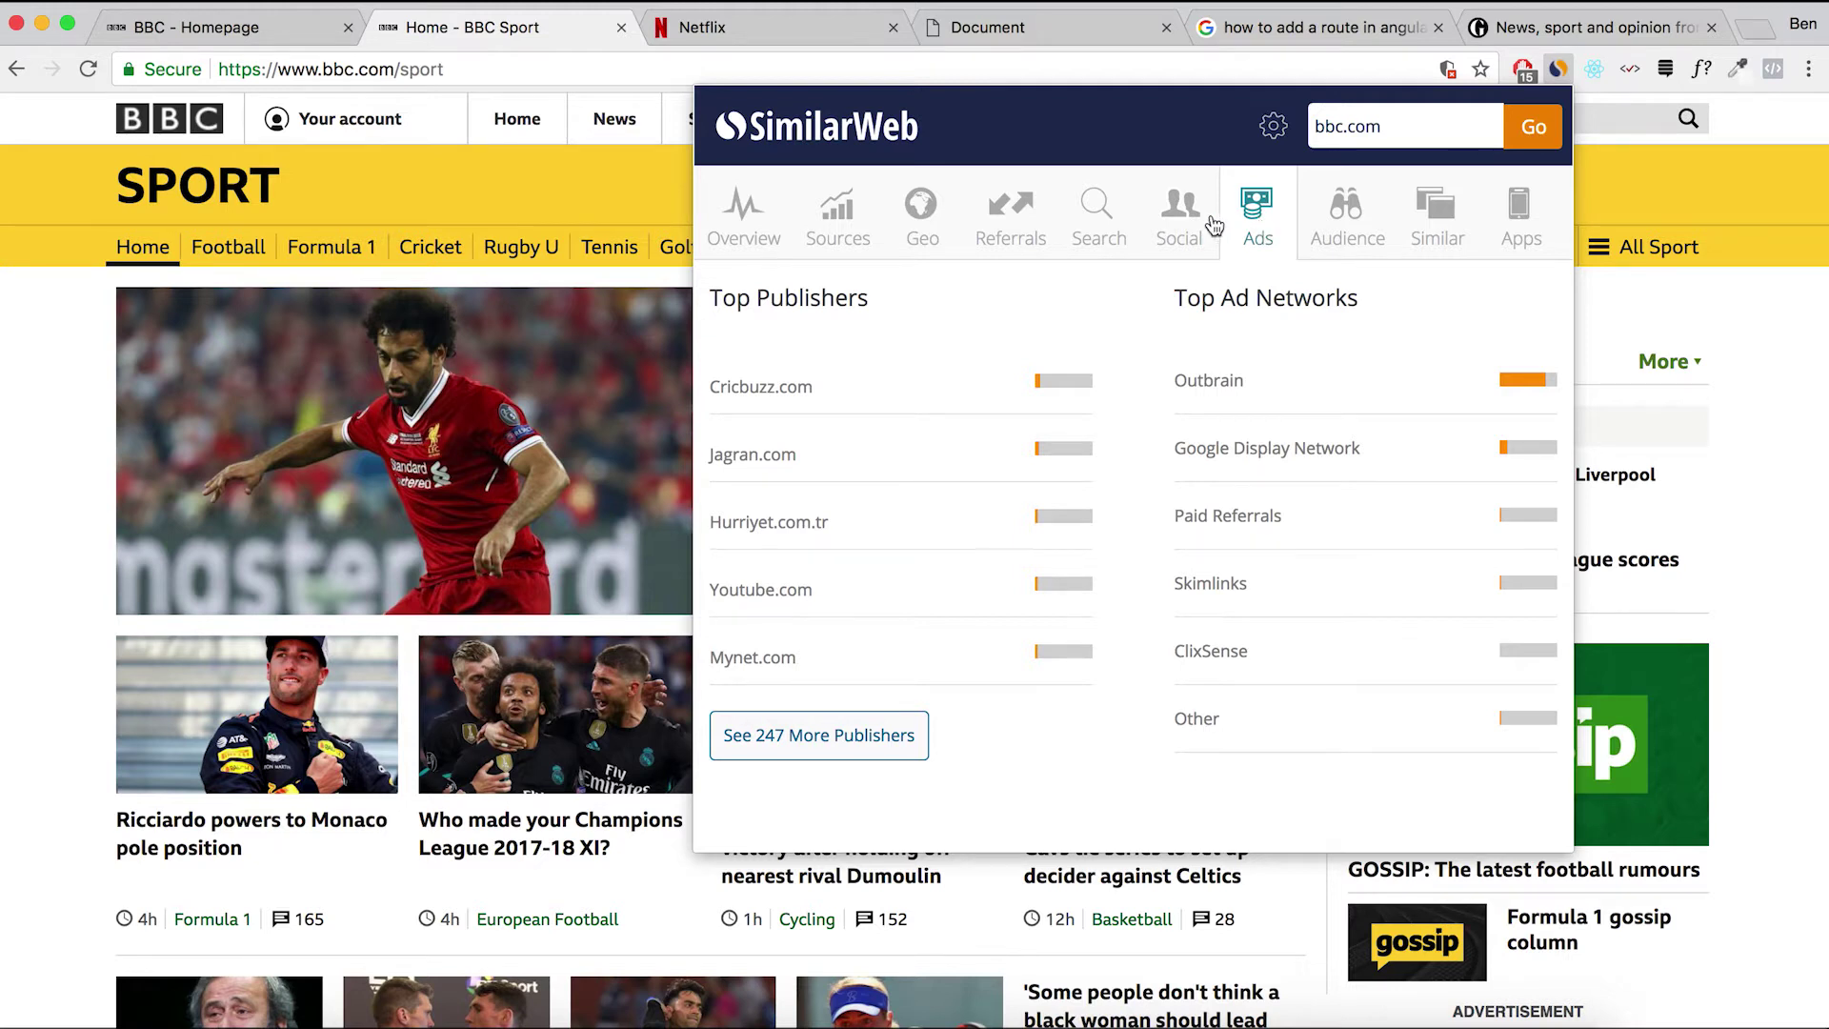
pyautogui.click(1181, 224)
pyautogui.click(1110, 225)
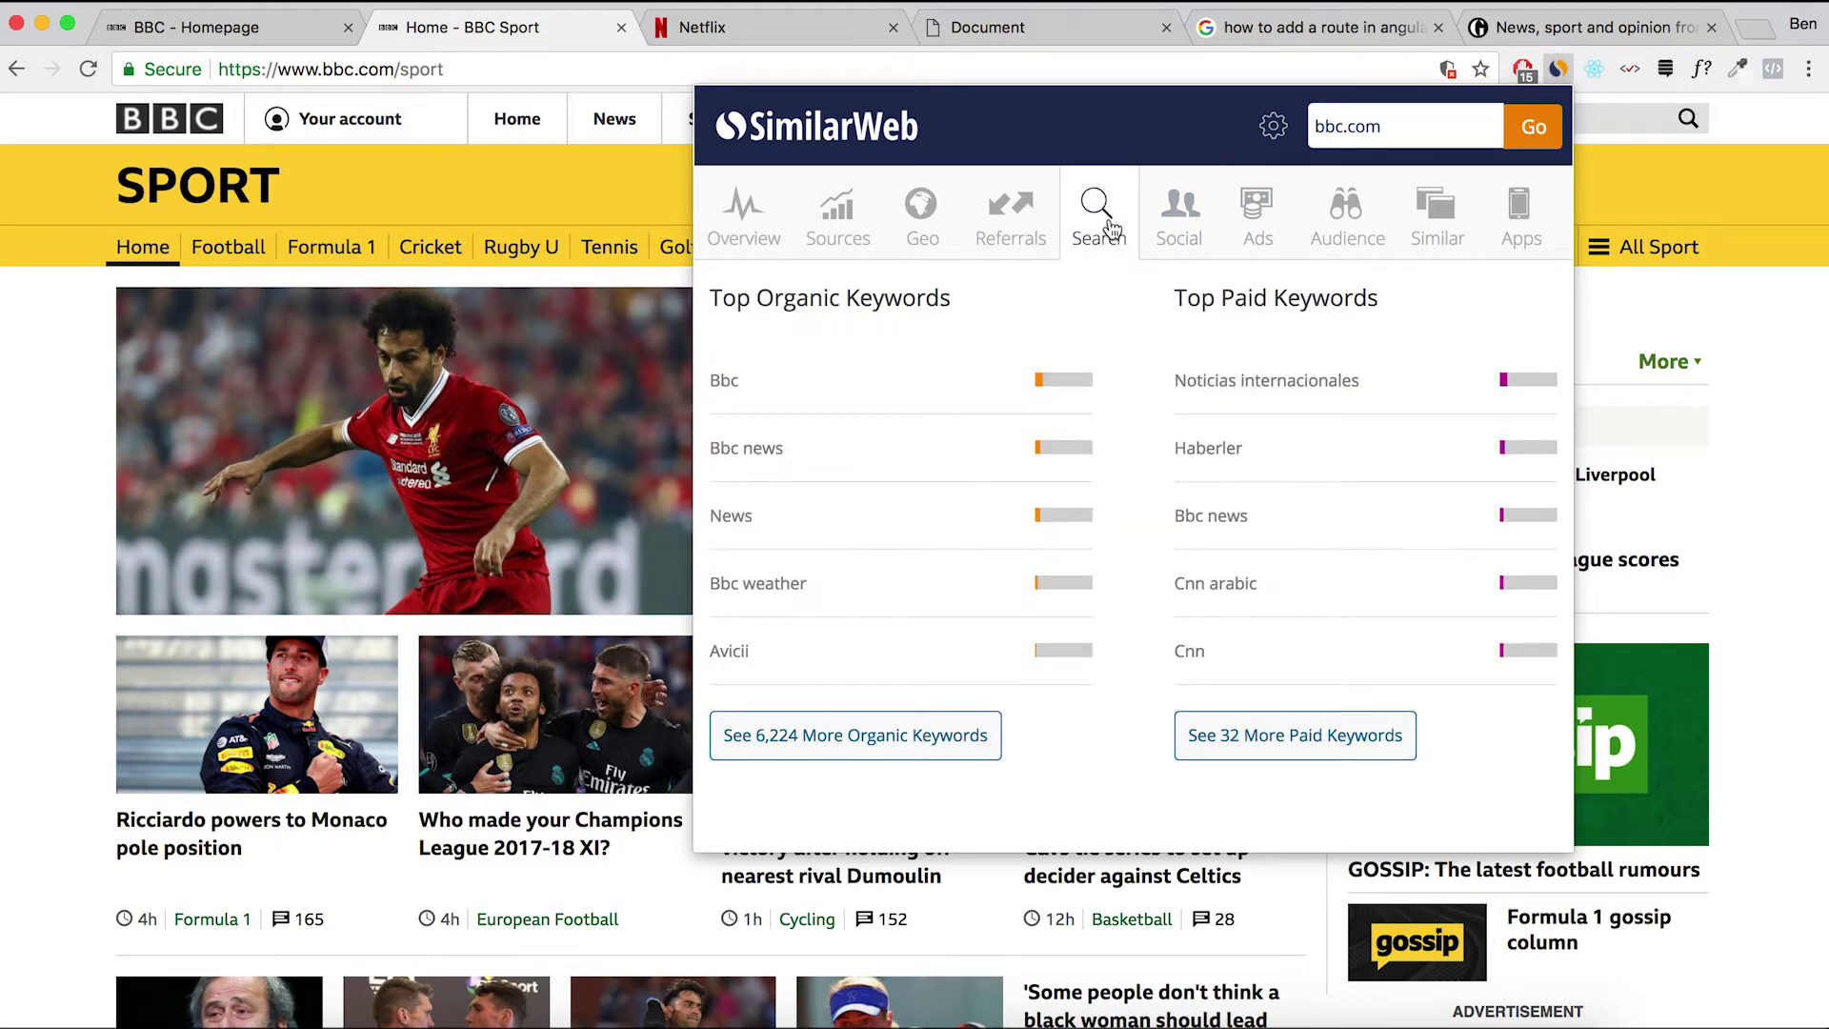
# Revisit Referrals, Geo, Sources, Audience, Ads and Search, then close SimilarWeb.
pyautogui.click(1037, 249)
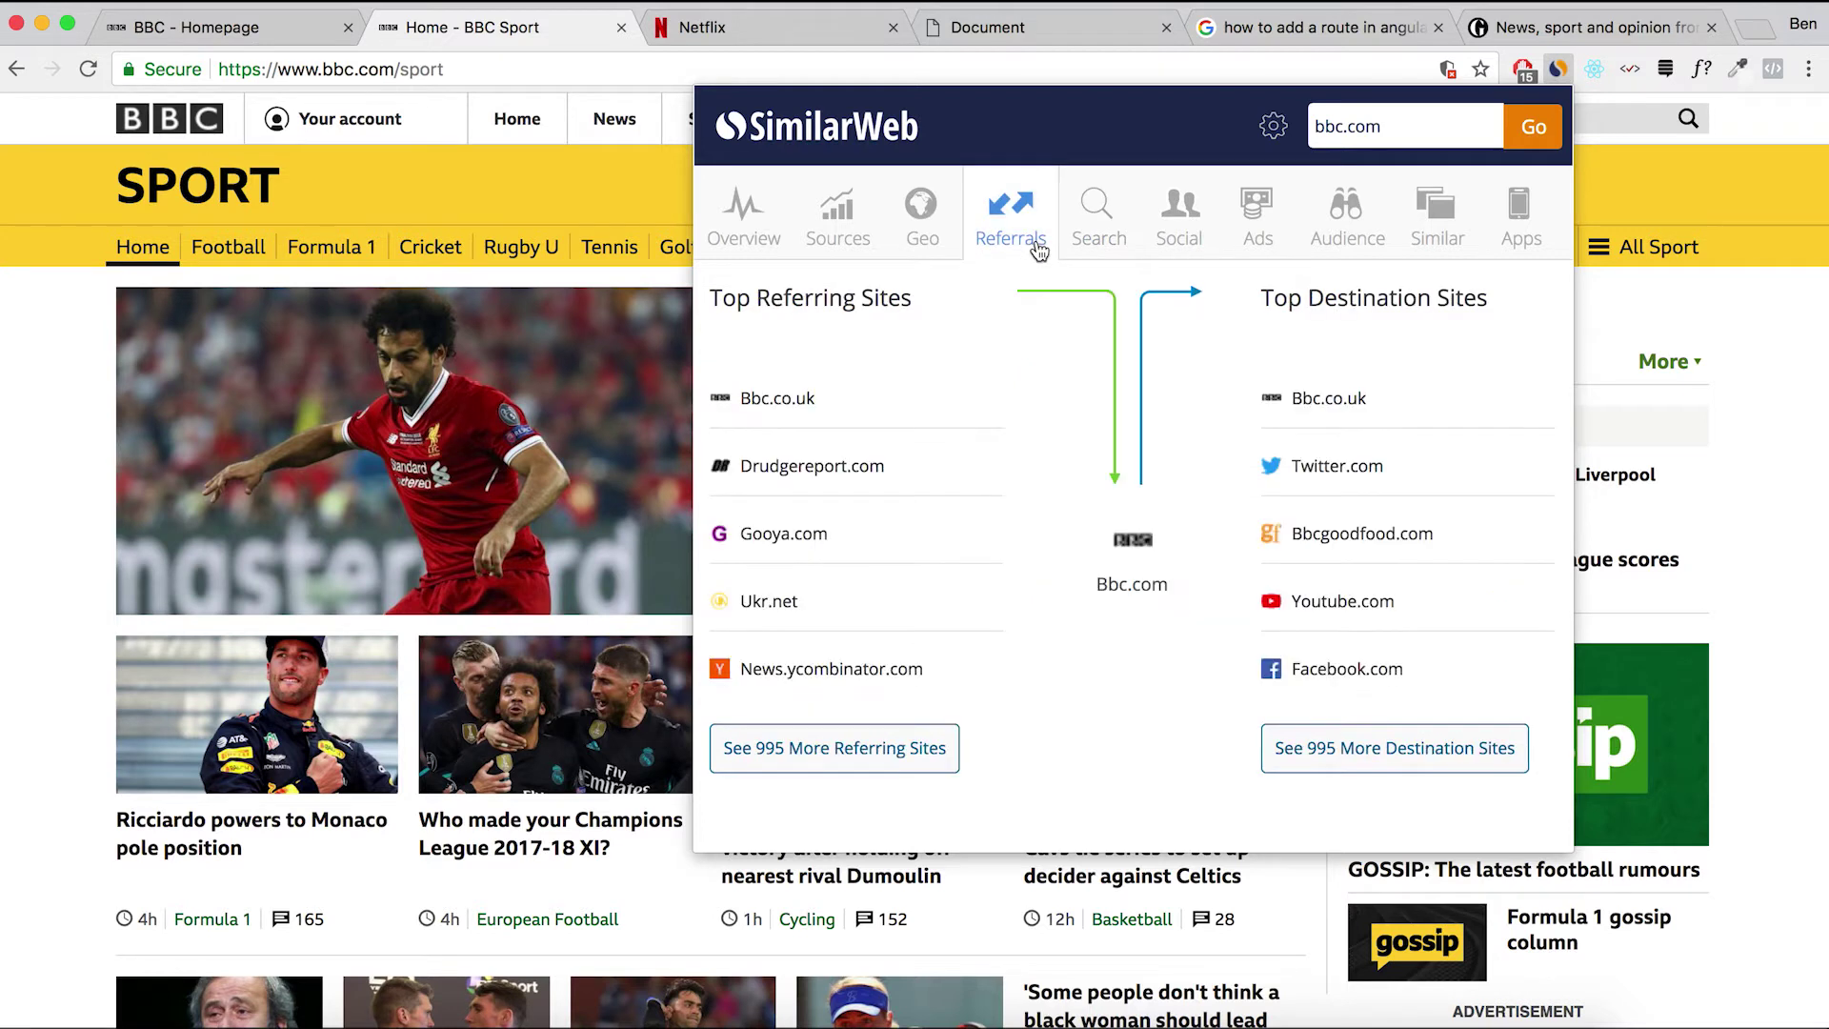
pyautogui.click(942, 227)
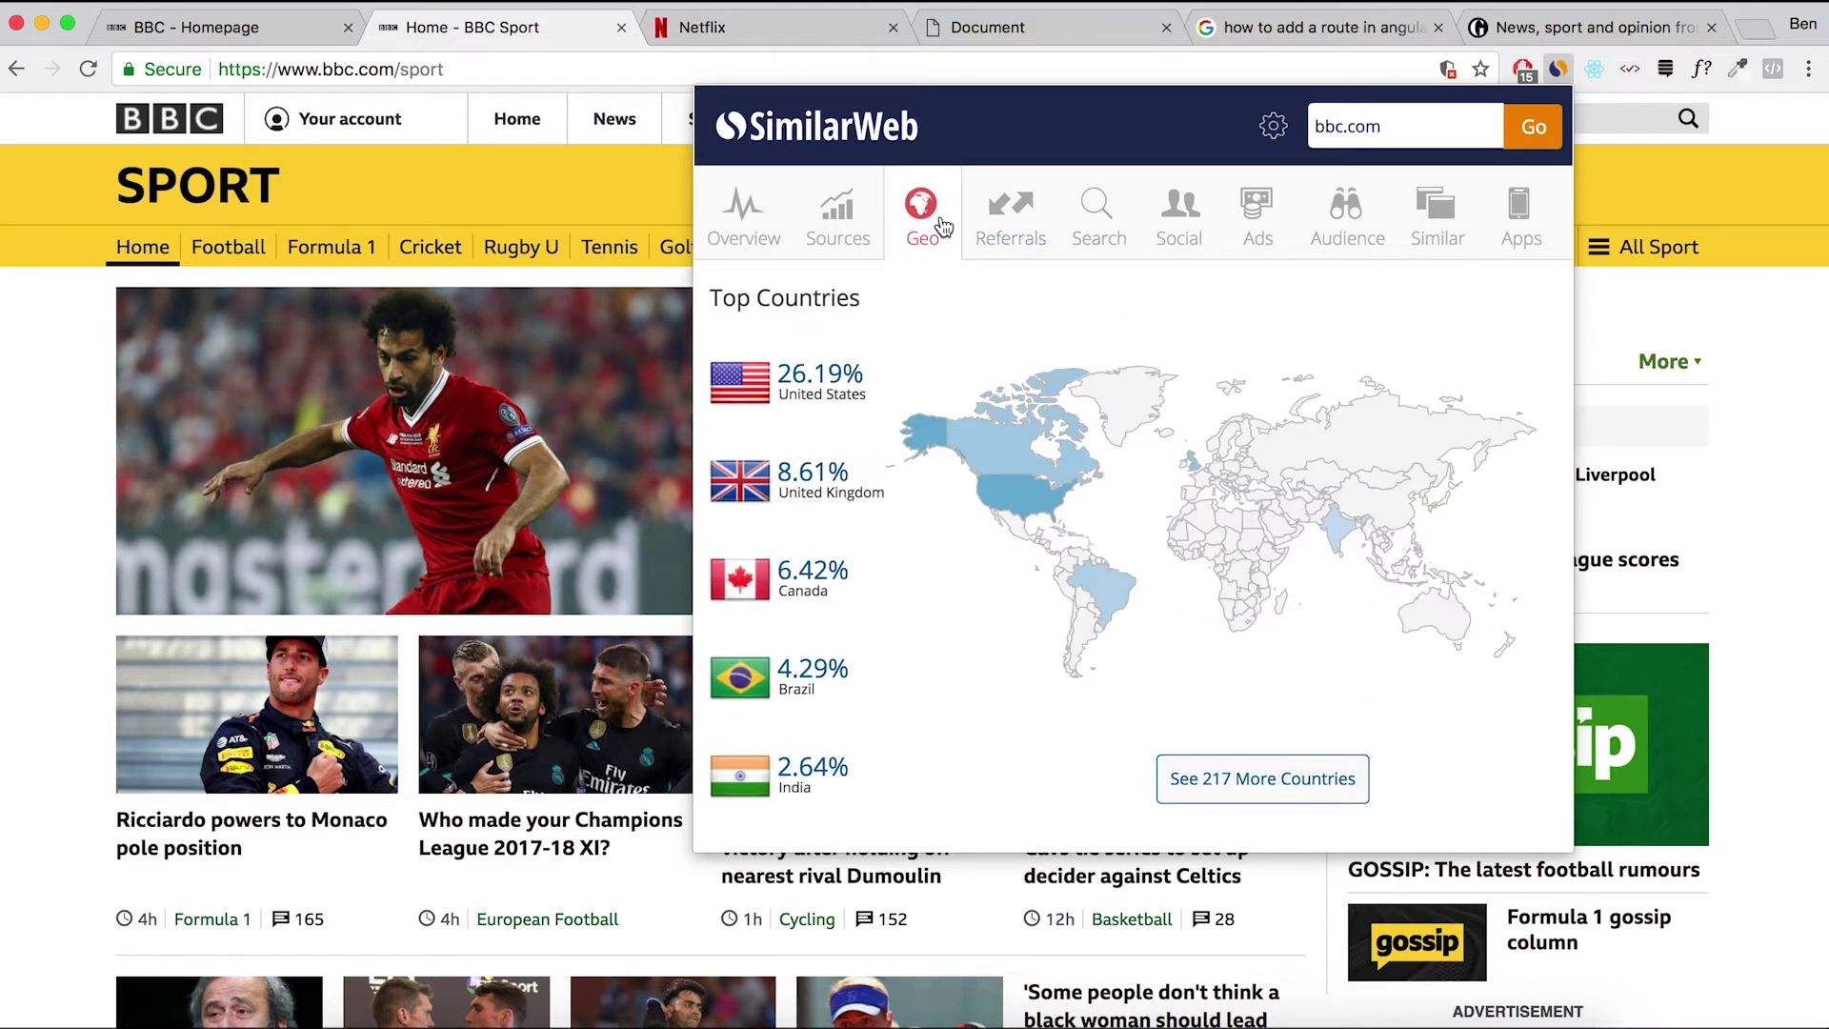
pyautogui.click(840, 230)
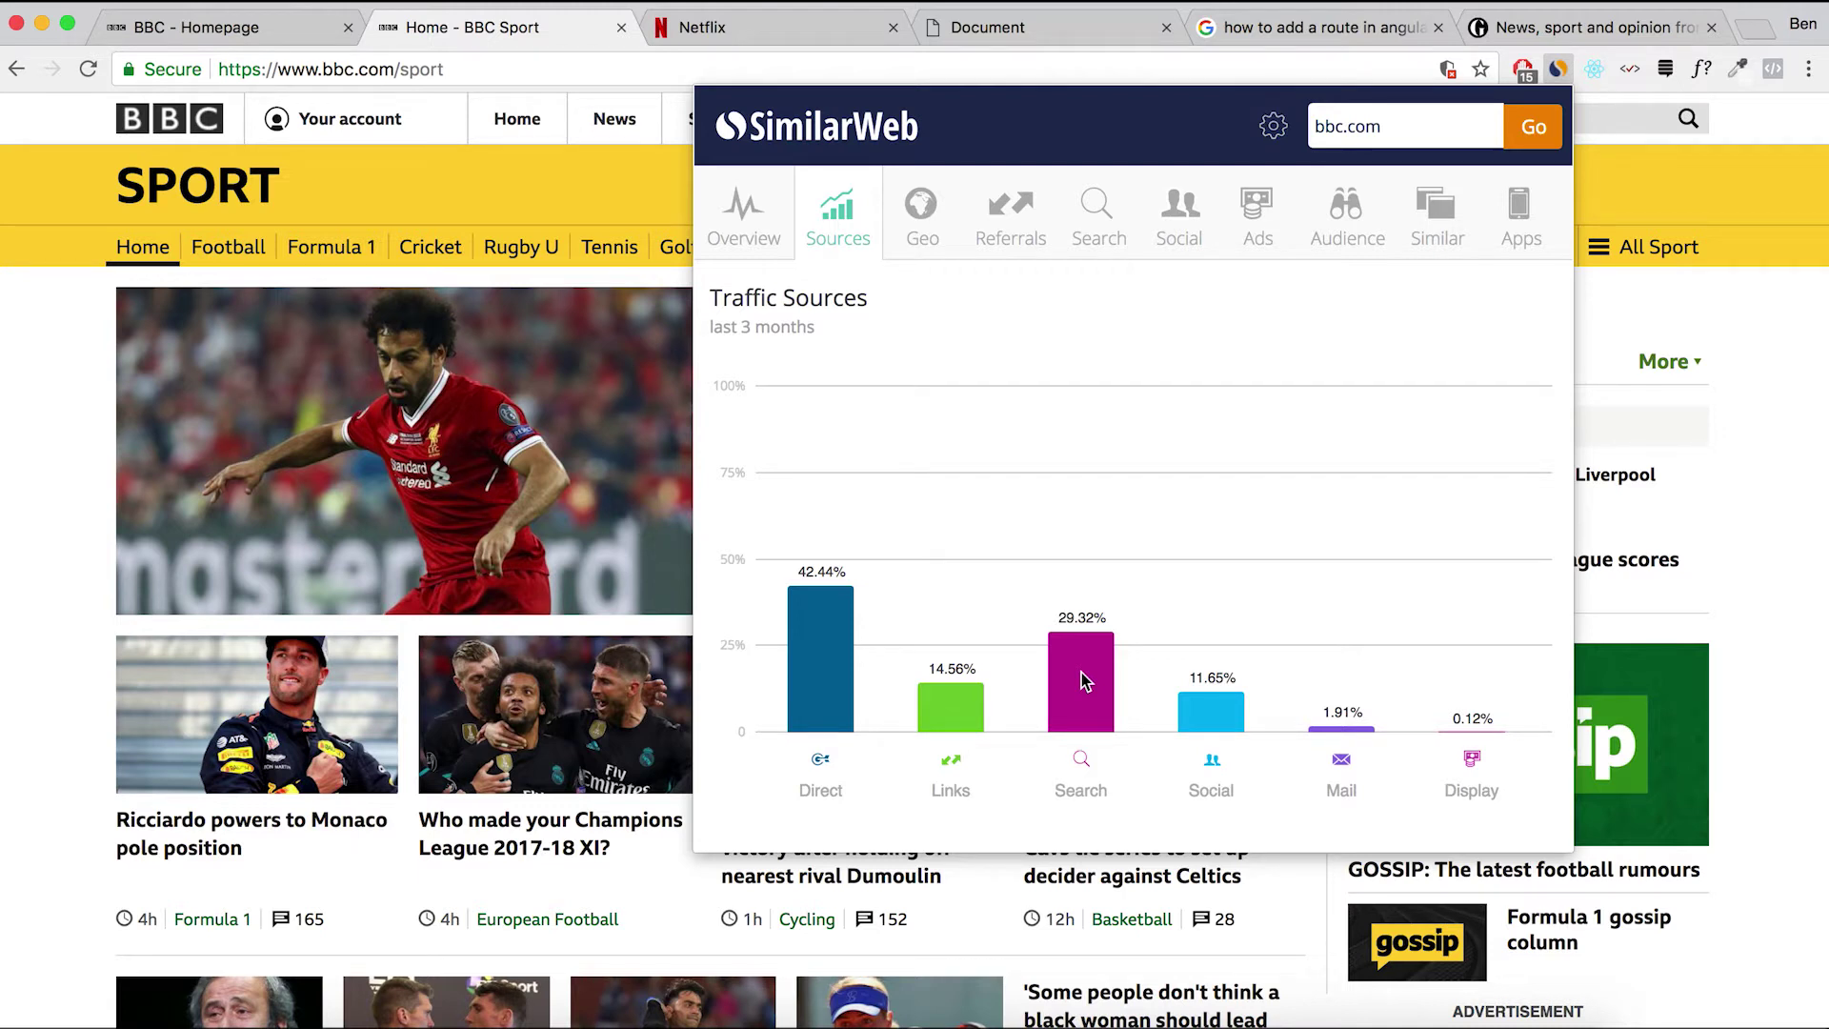
pyautogui.click(1353, 227)
pyautogui.click(1258, 214)
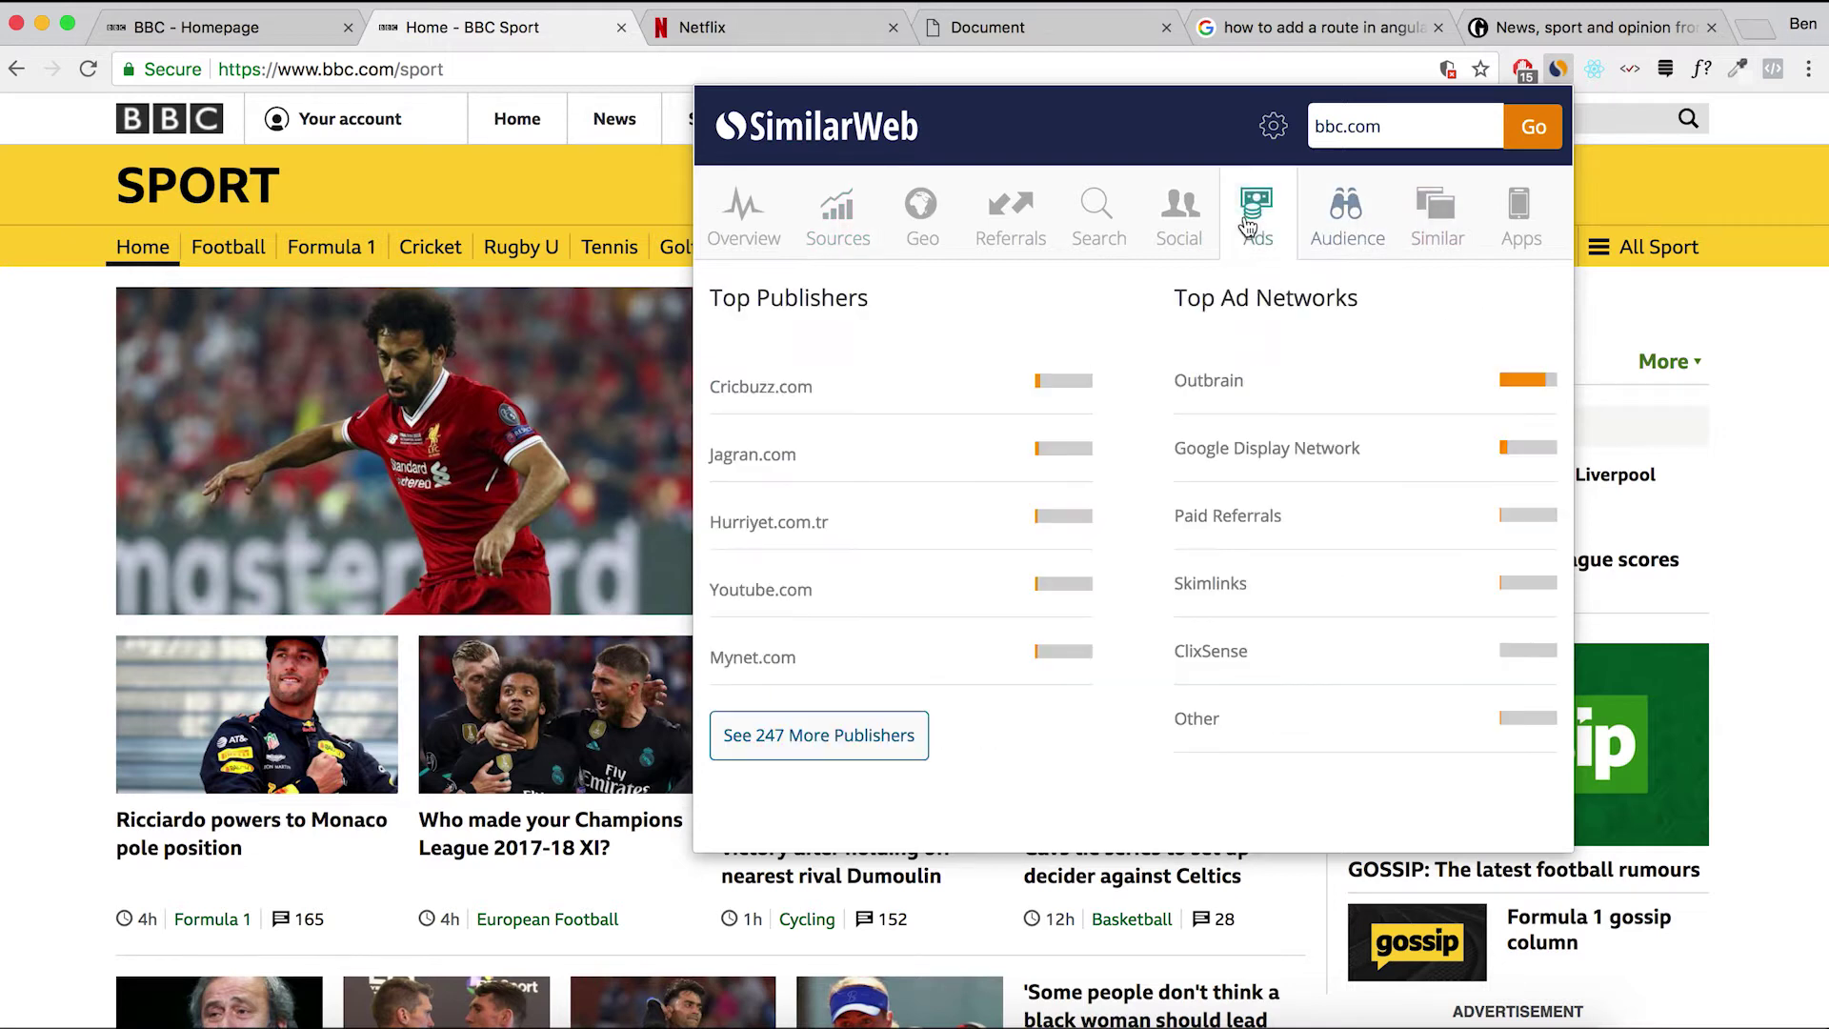
pyautogui.click(1140, 229)
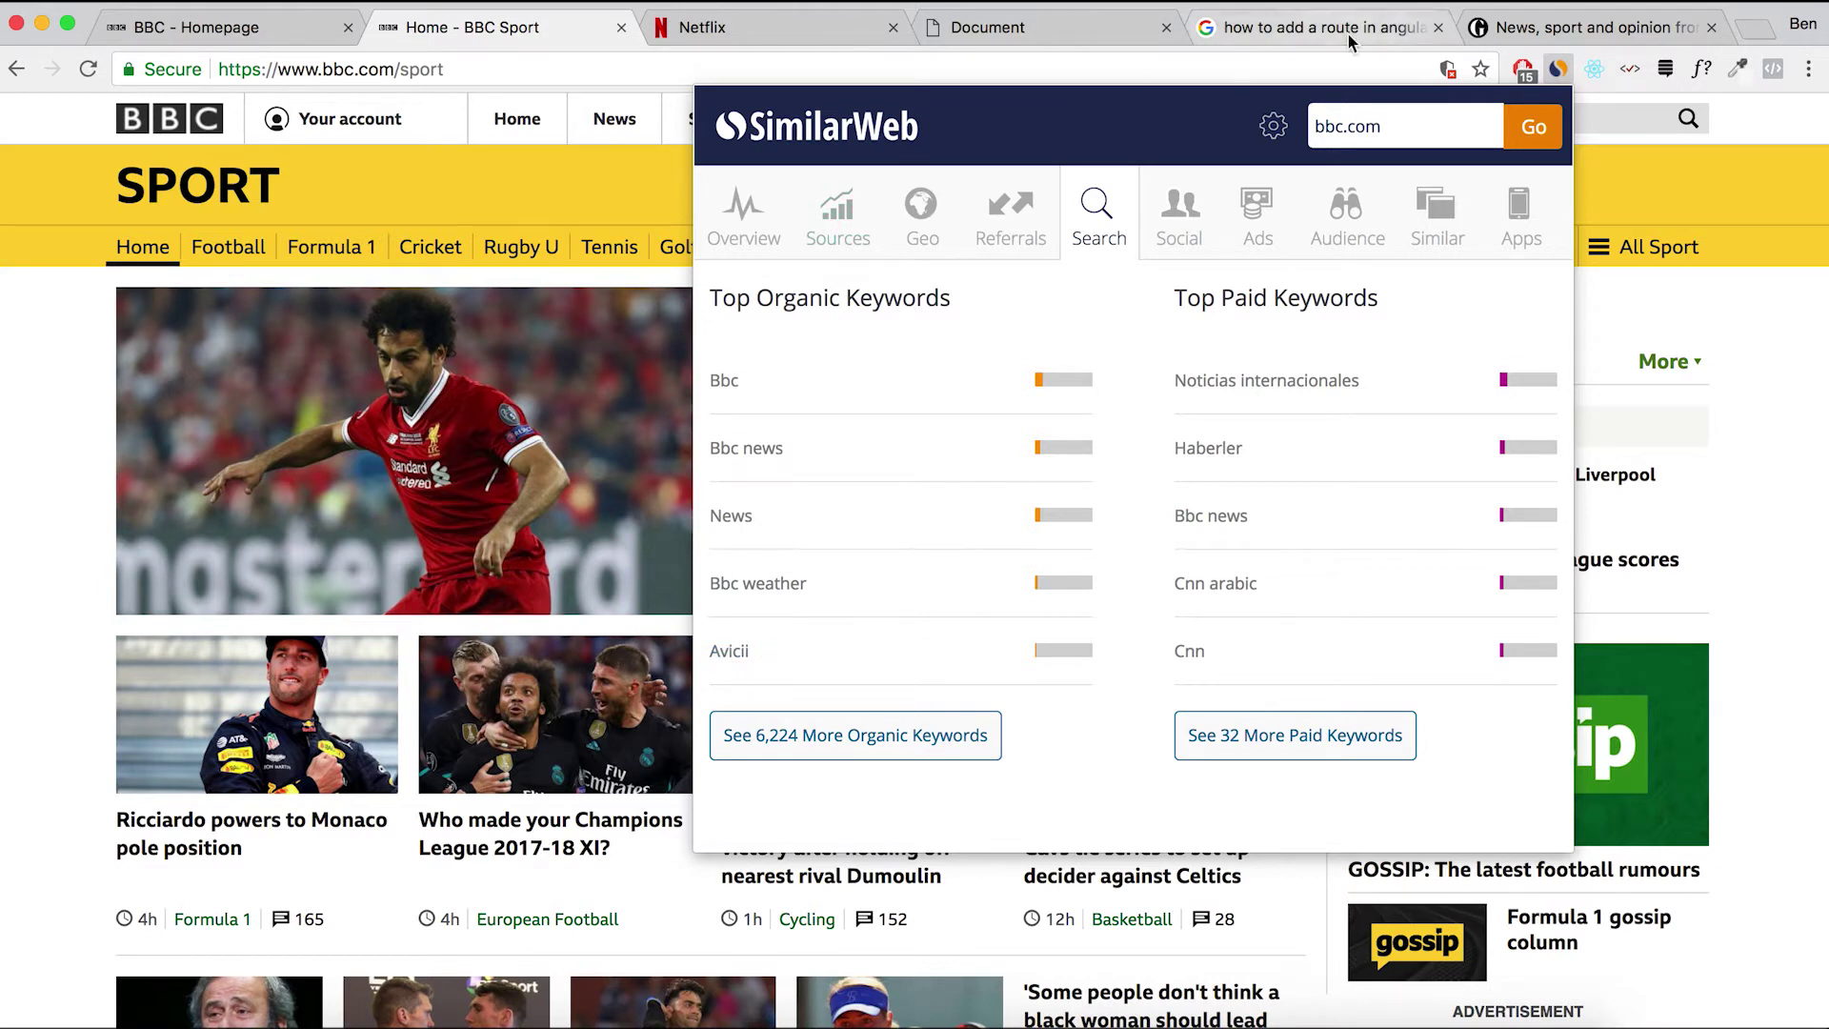
pyautogui.press('Escape')
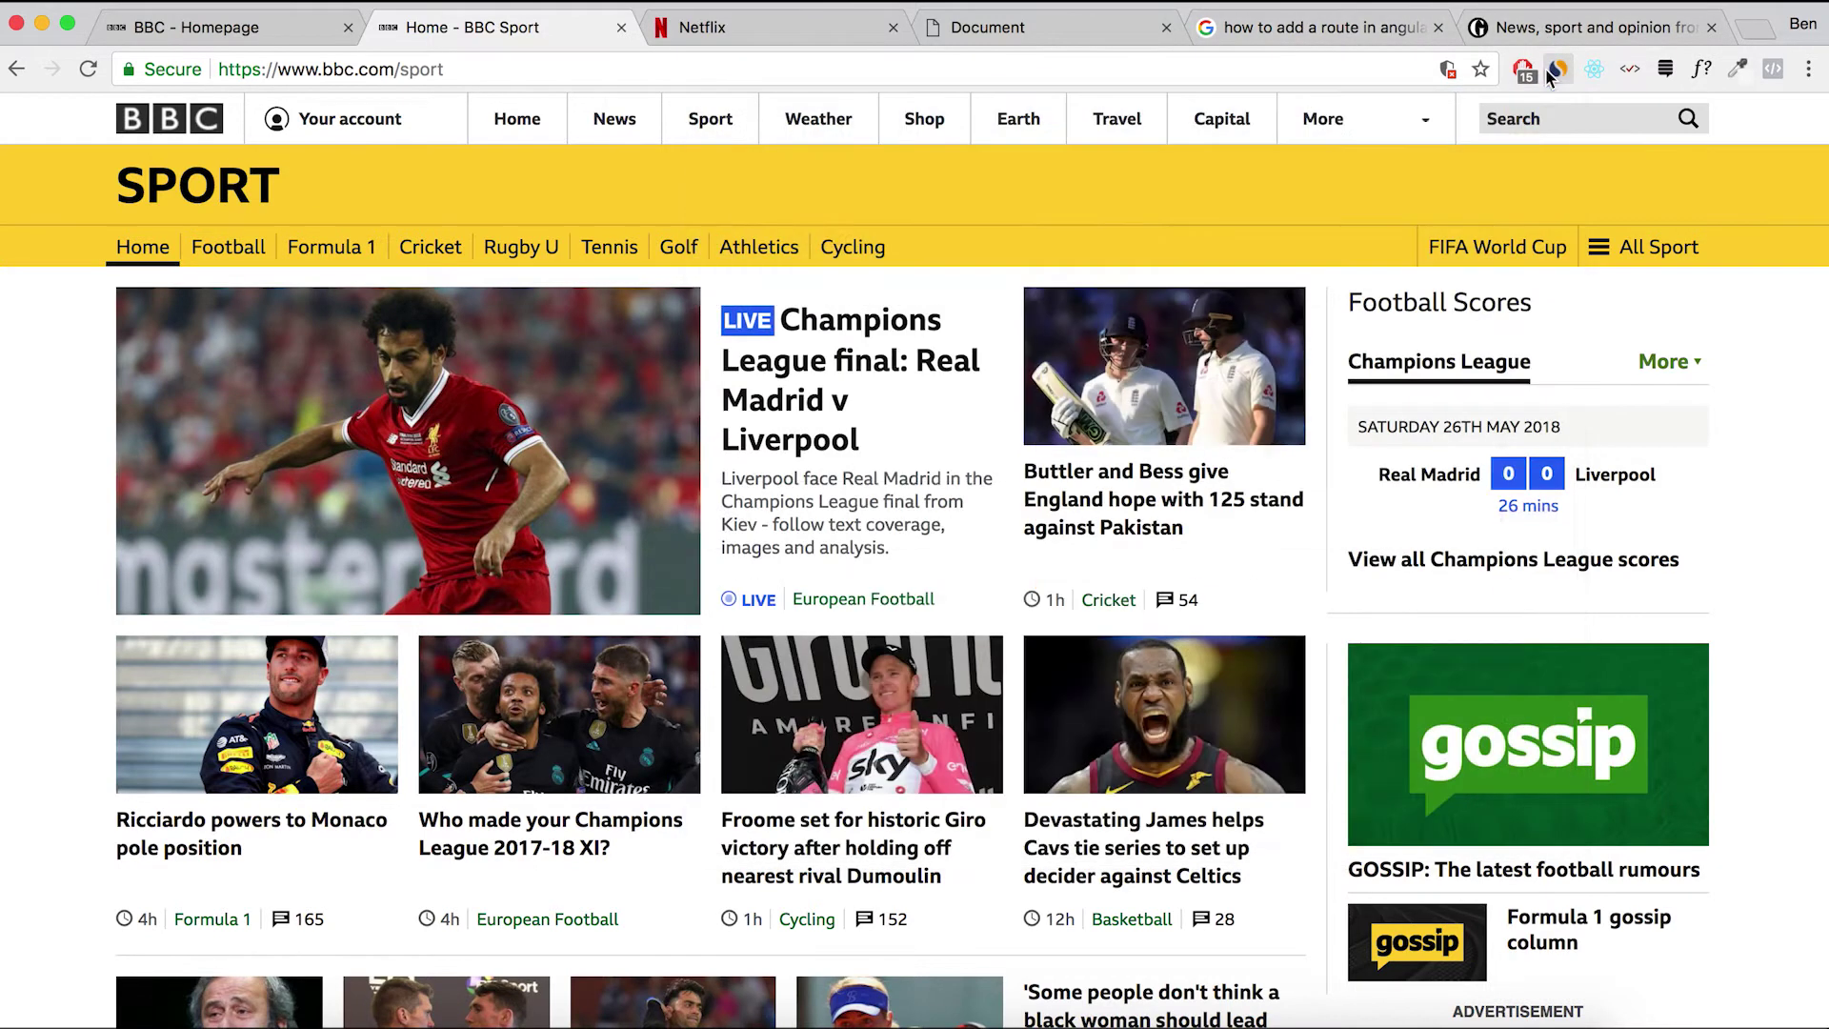
# On the Netflix tab, detect its technologies with Wappalyzer, finding React and Bootstrap.
pyautogui.click(821, 36)
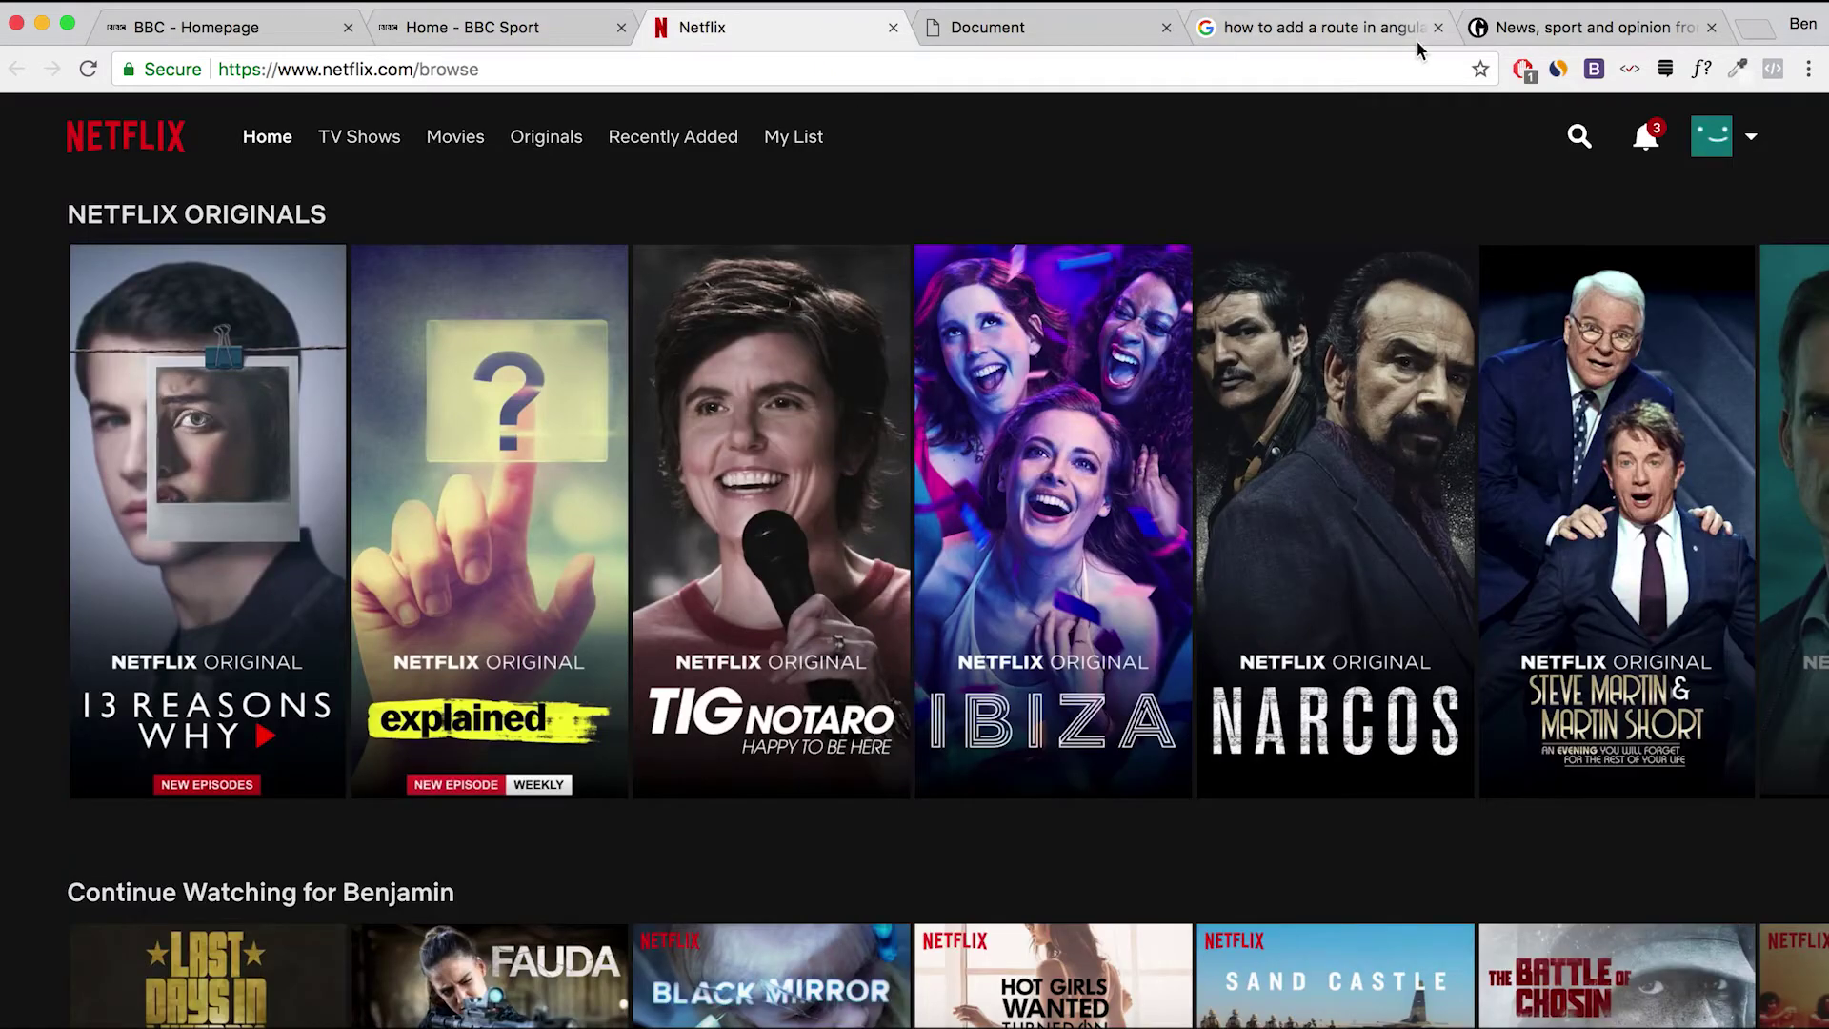
pyautogui.click(1595, 71)
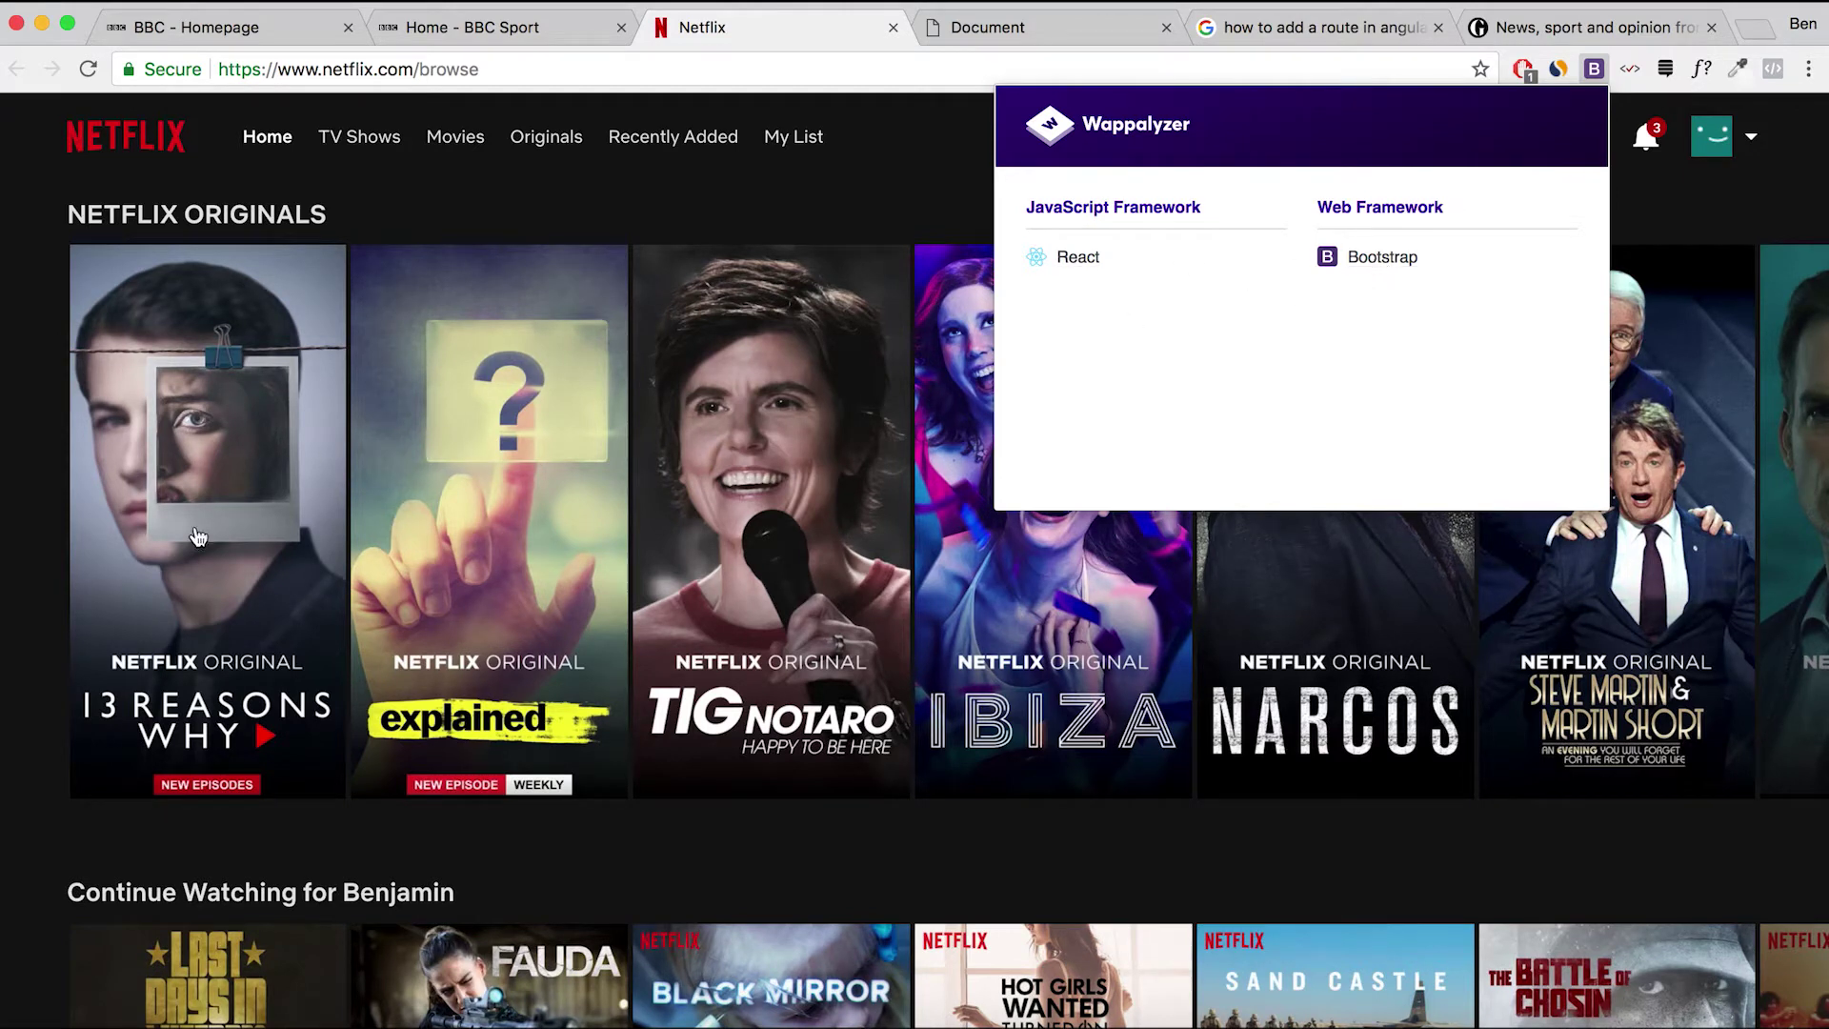
pyautogui.click(34, 572)
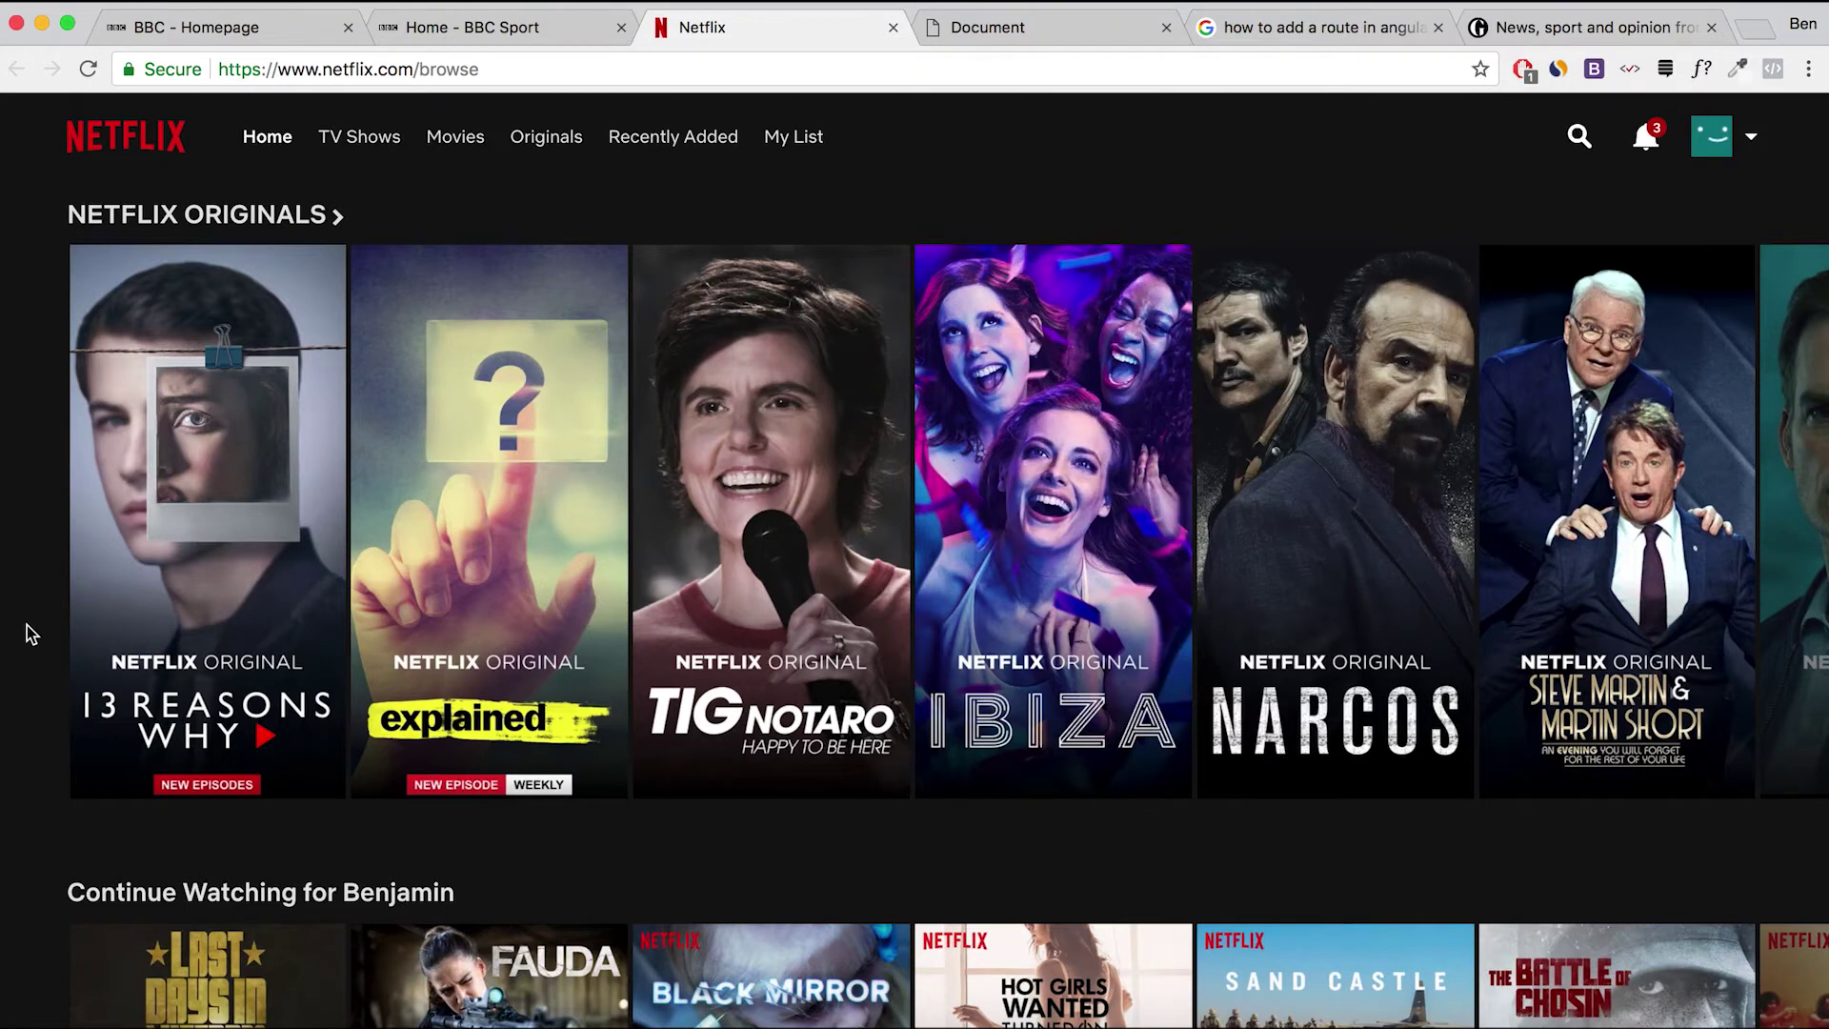
# Scroll the Netflix page, recheck Wappalyzer, then switch to the What Dog? page.
pyautogui.scroll(-5, 26, 635)
pyautogui.scroll(-2, 27, 625)
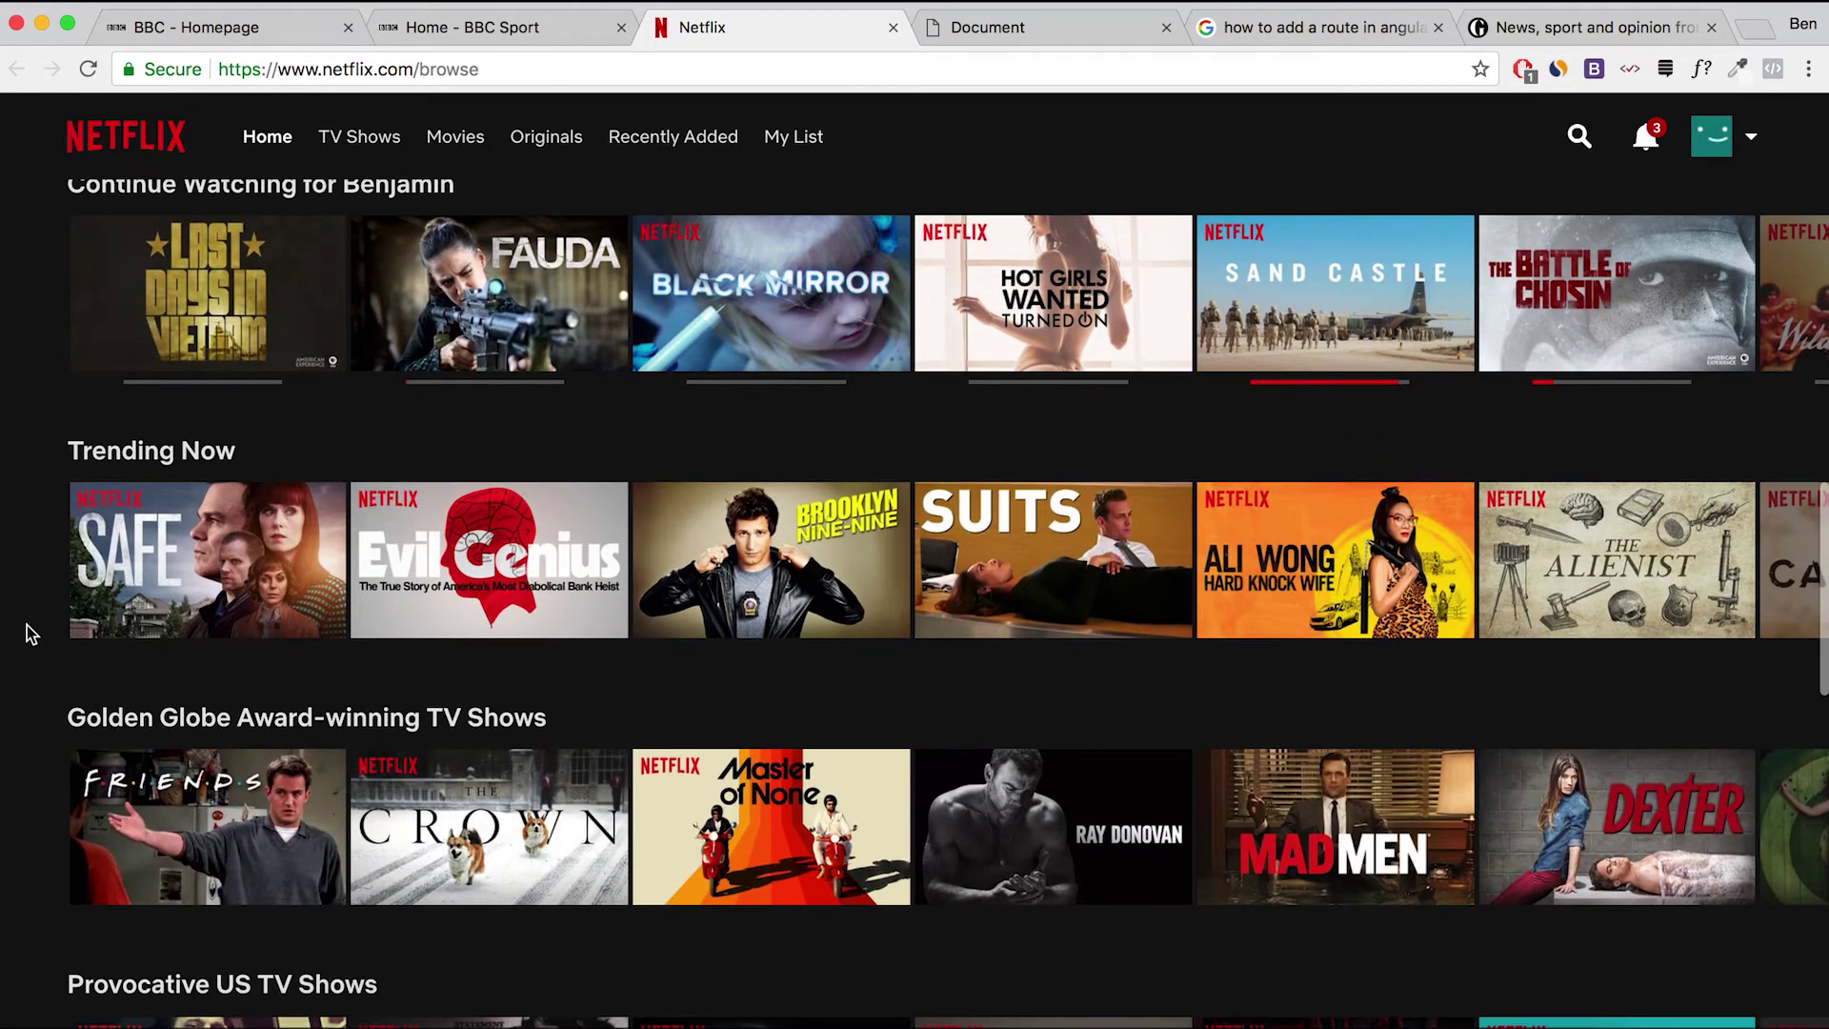
pyautogui.scroll(-4, 26, 624)
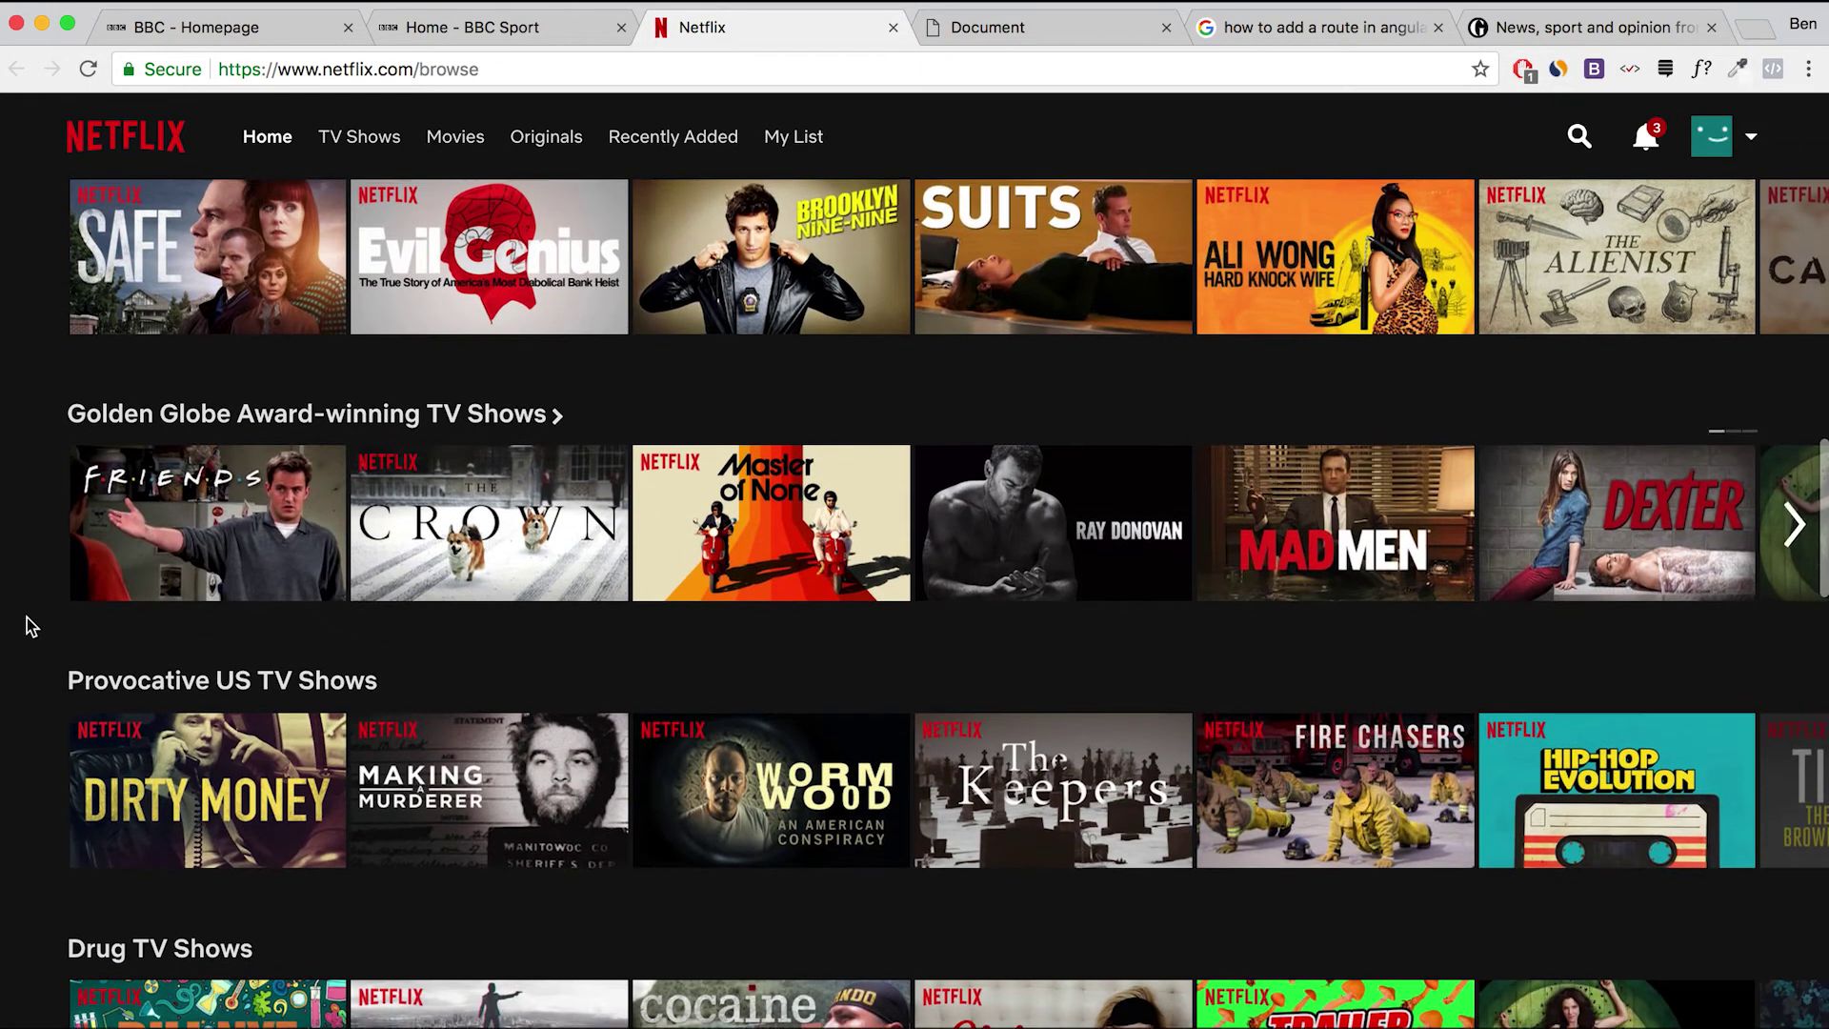
pyautogui.scroll(-1, 27, 625)
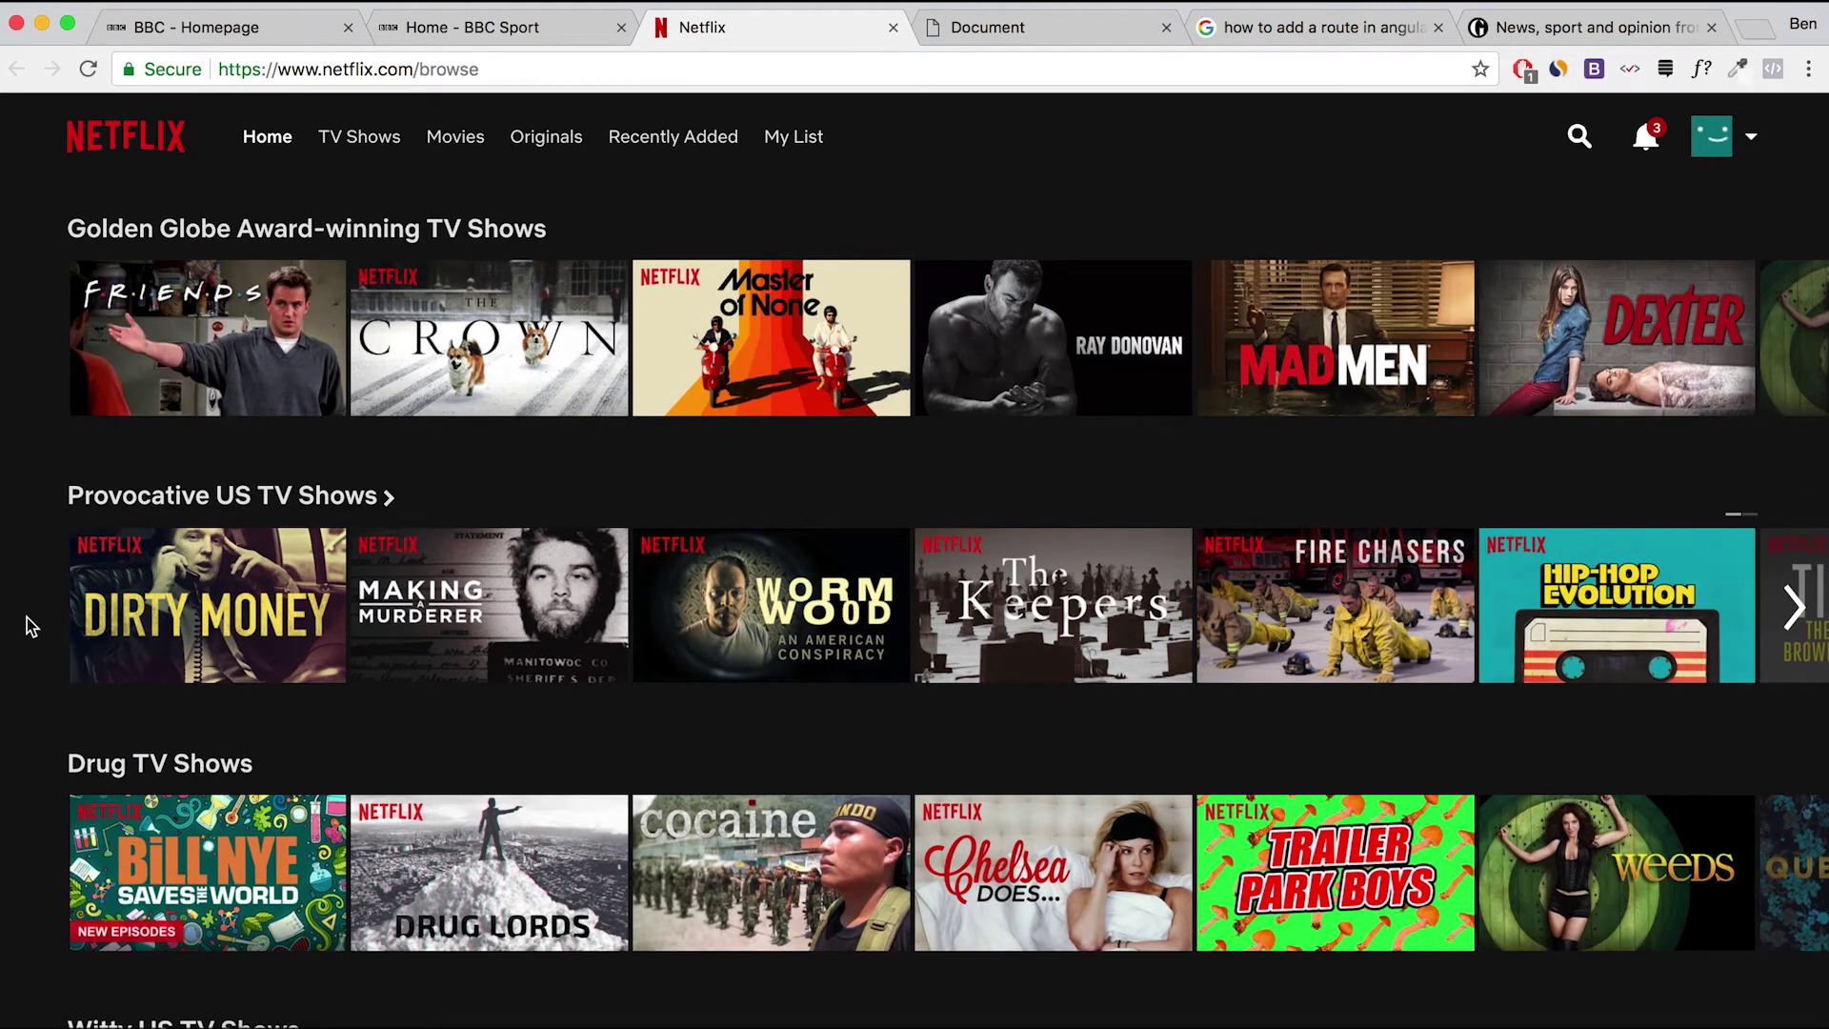
pyautogui.scroll(-2, 29, 624)
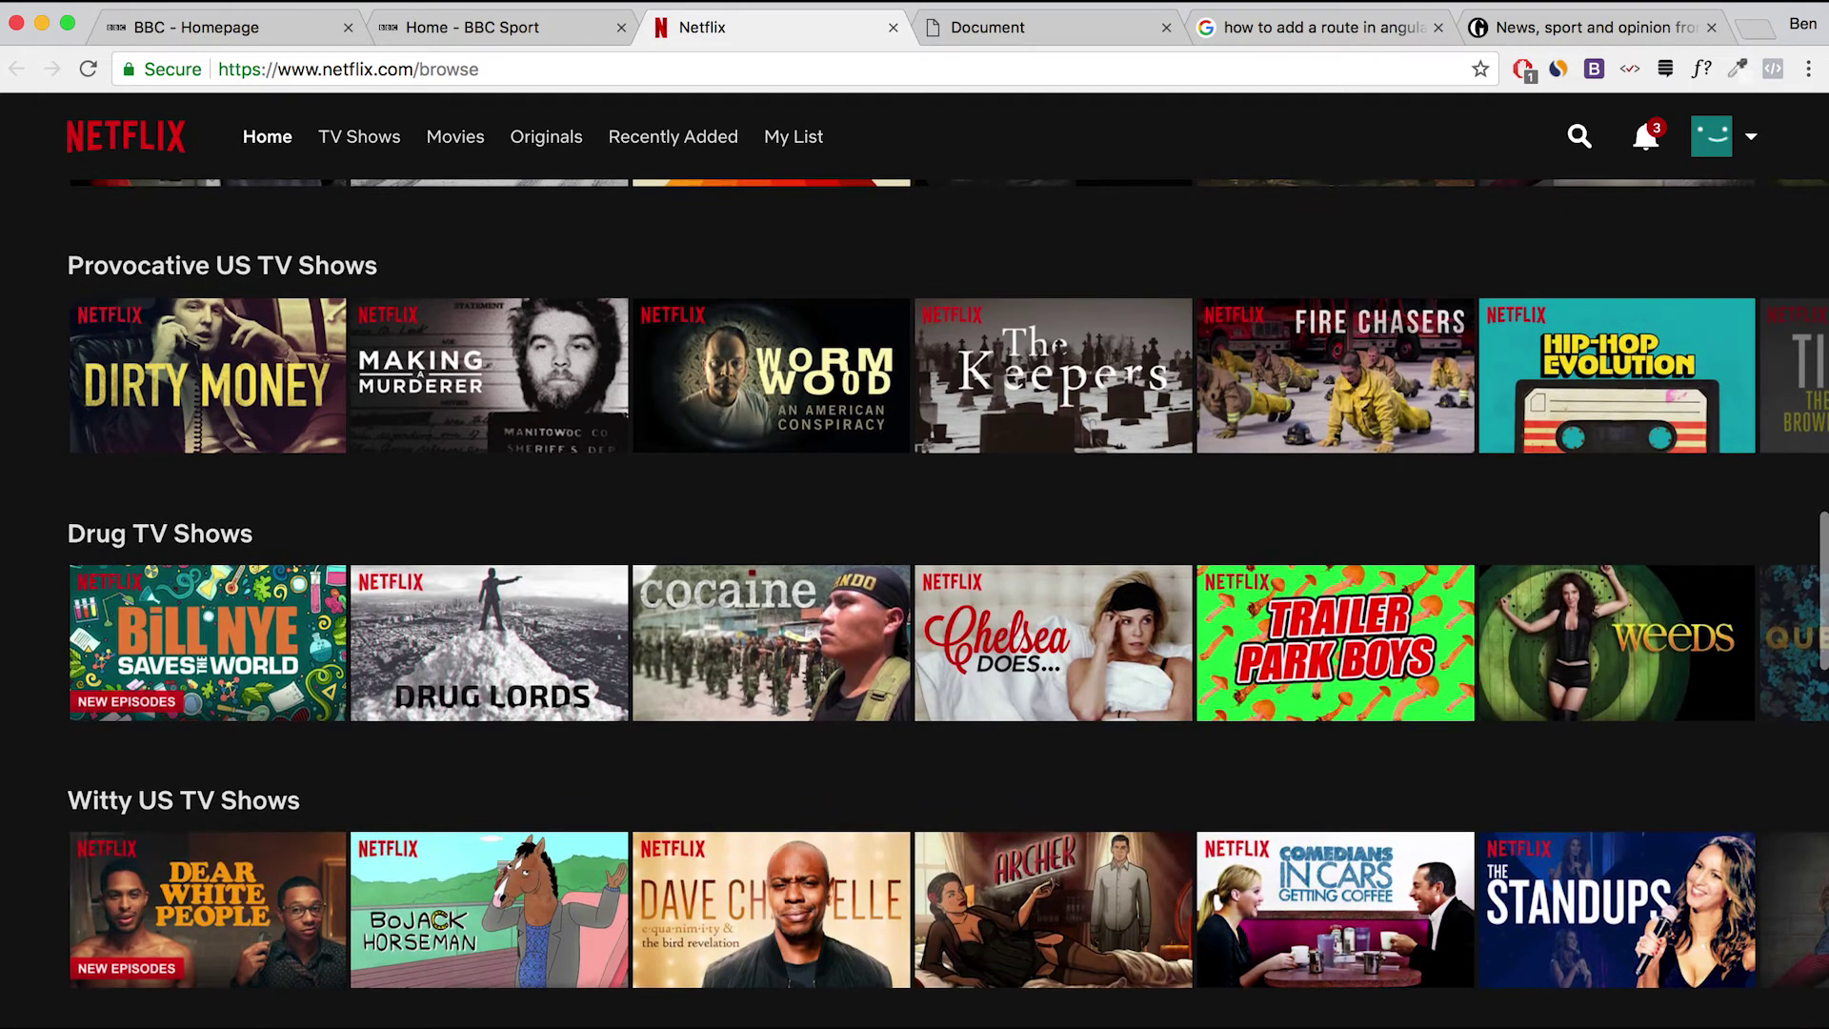
pyautogui.click(1593, 70)
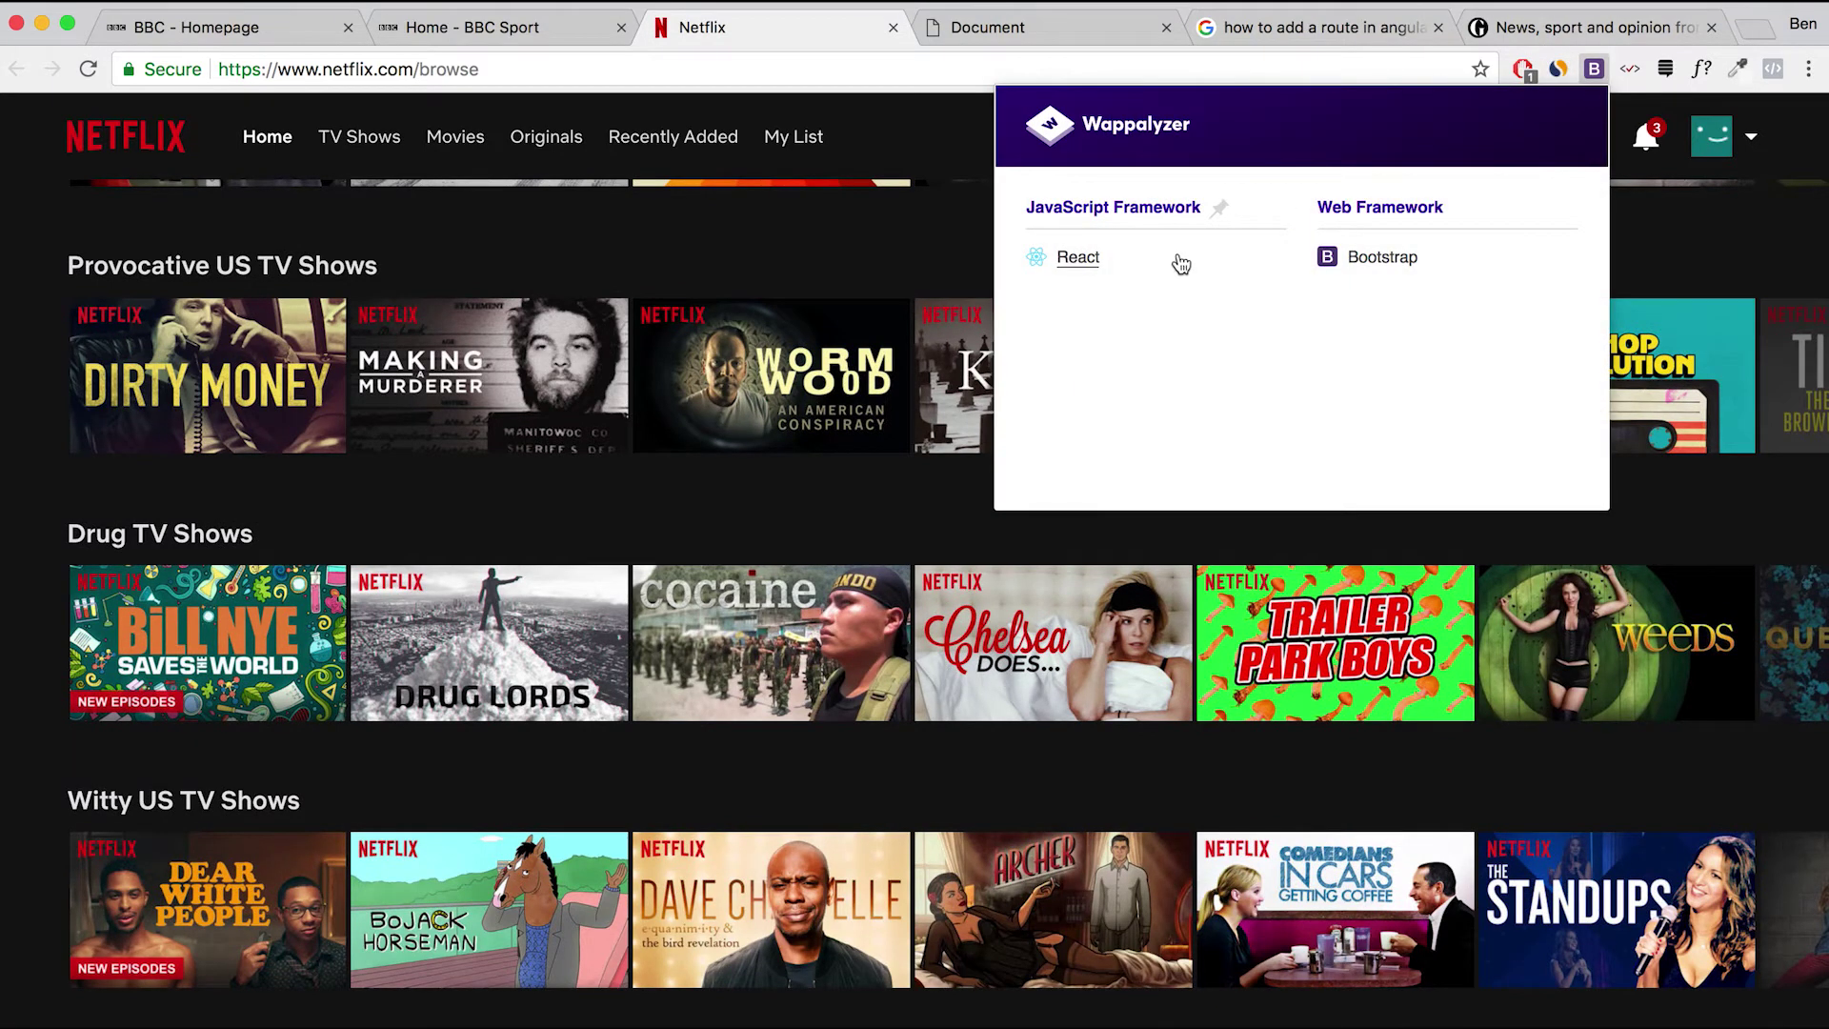
pyautogui.click(17, 532)
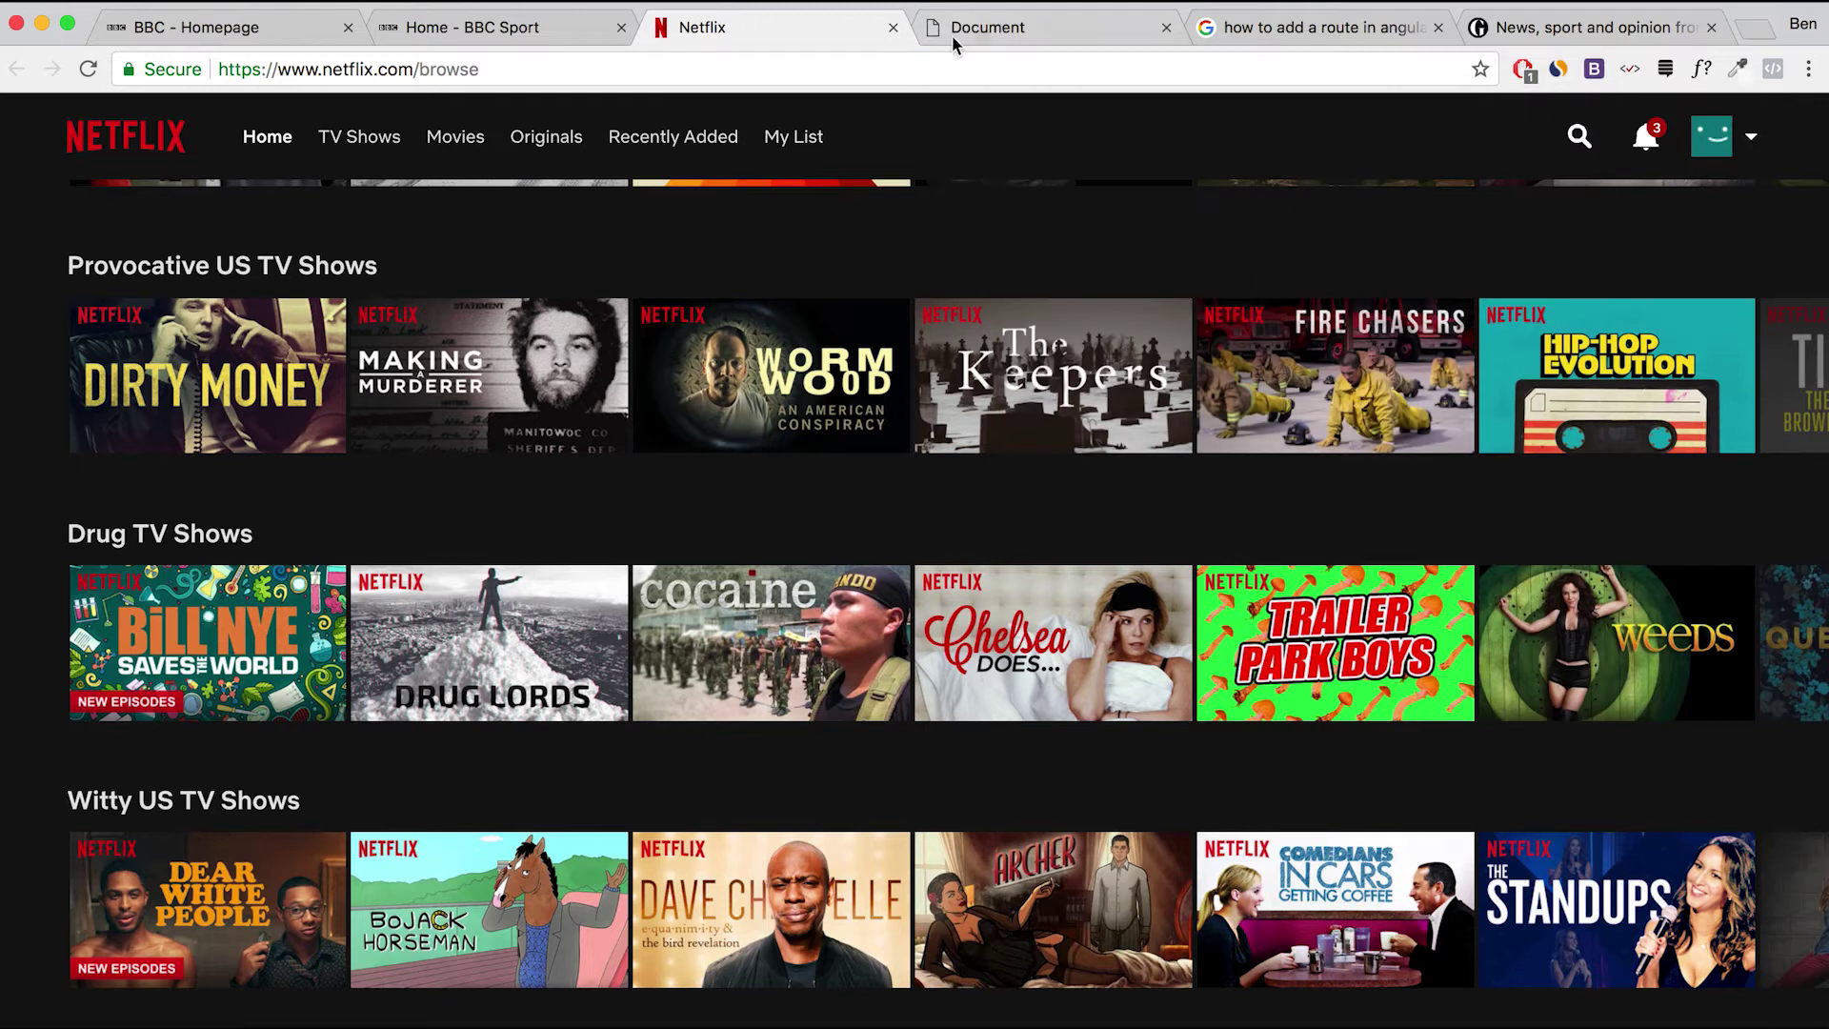
pyautogui.click(981, 30)
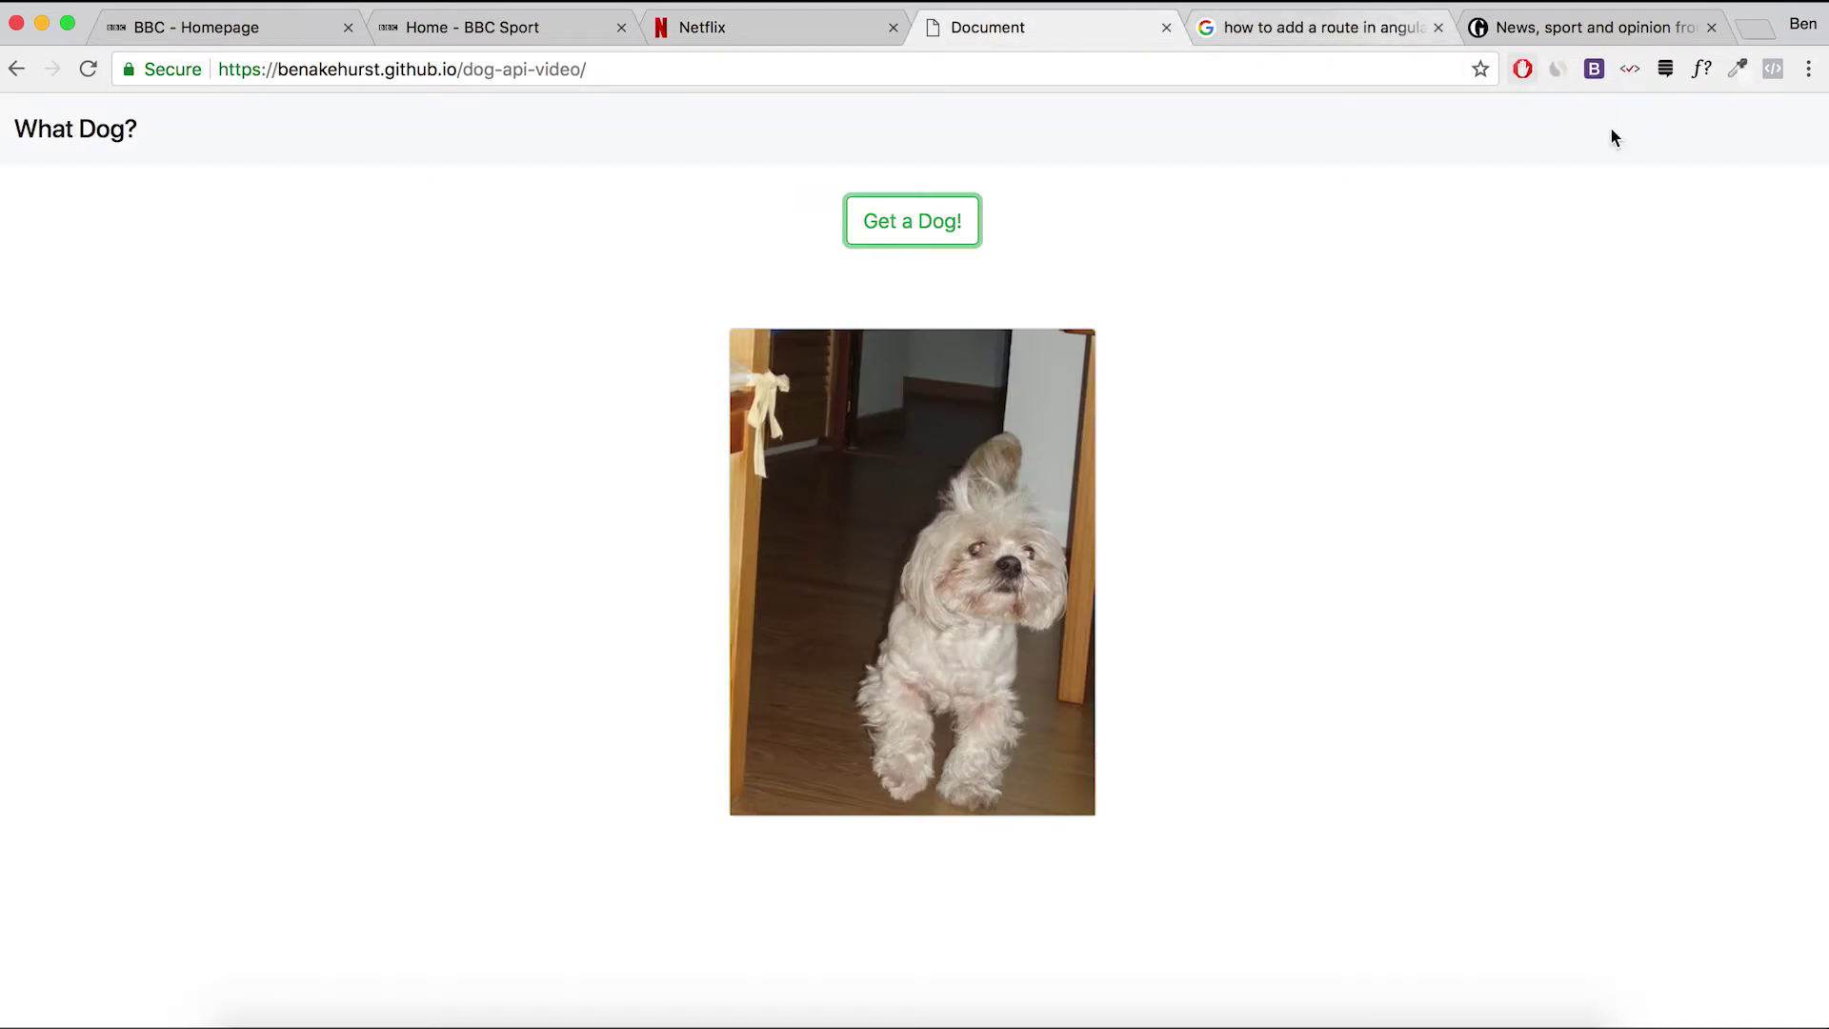
# Run the Web Developer Checklist on the dog page and show the Microdata, Meta description and Robots.txt help links.
pyautogui.click(1628, 71)
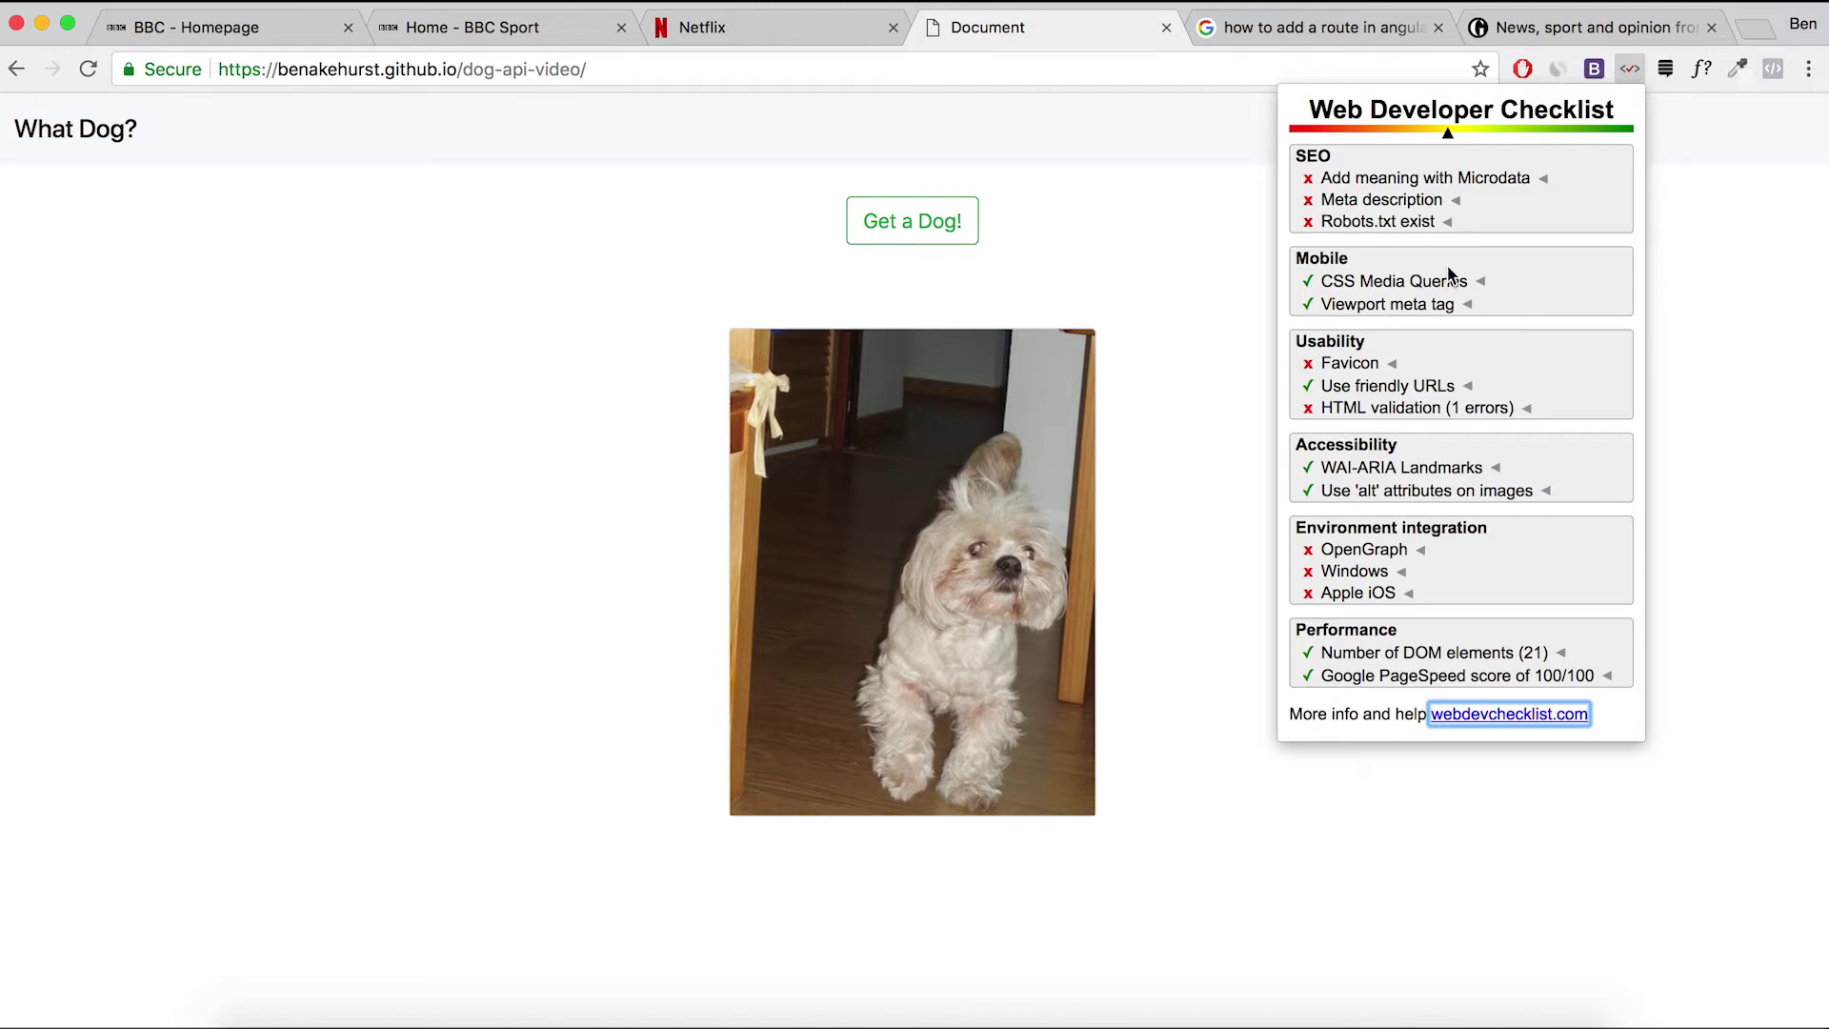
pyautogui.click(1544, 179)
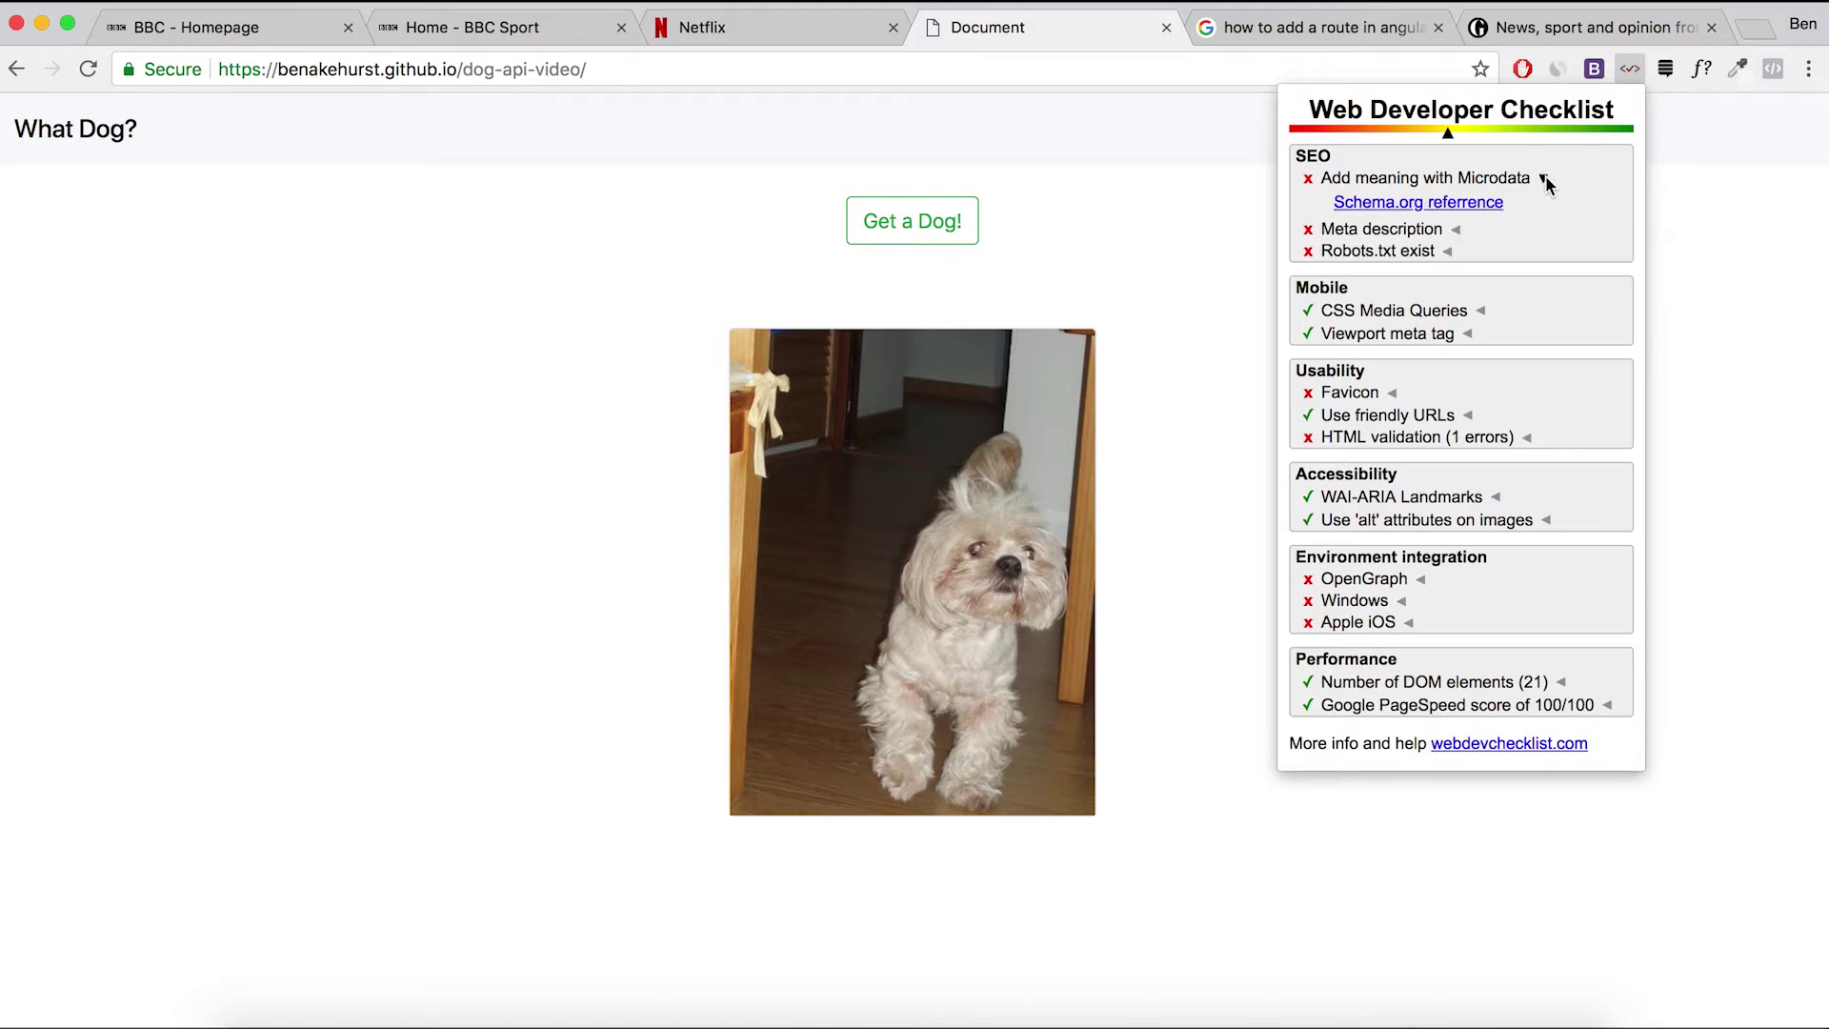
pyautogui.click(1457, 231)
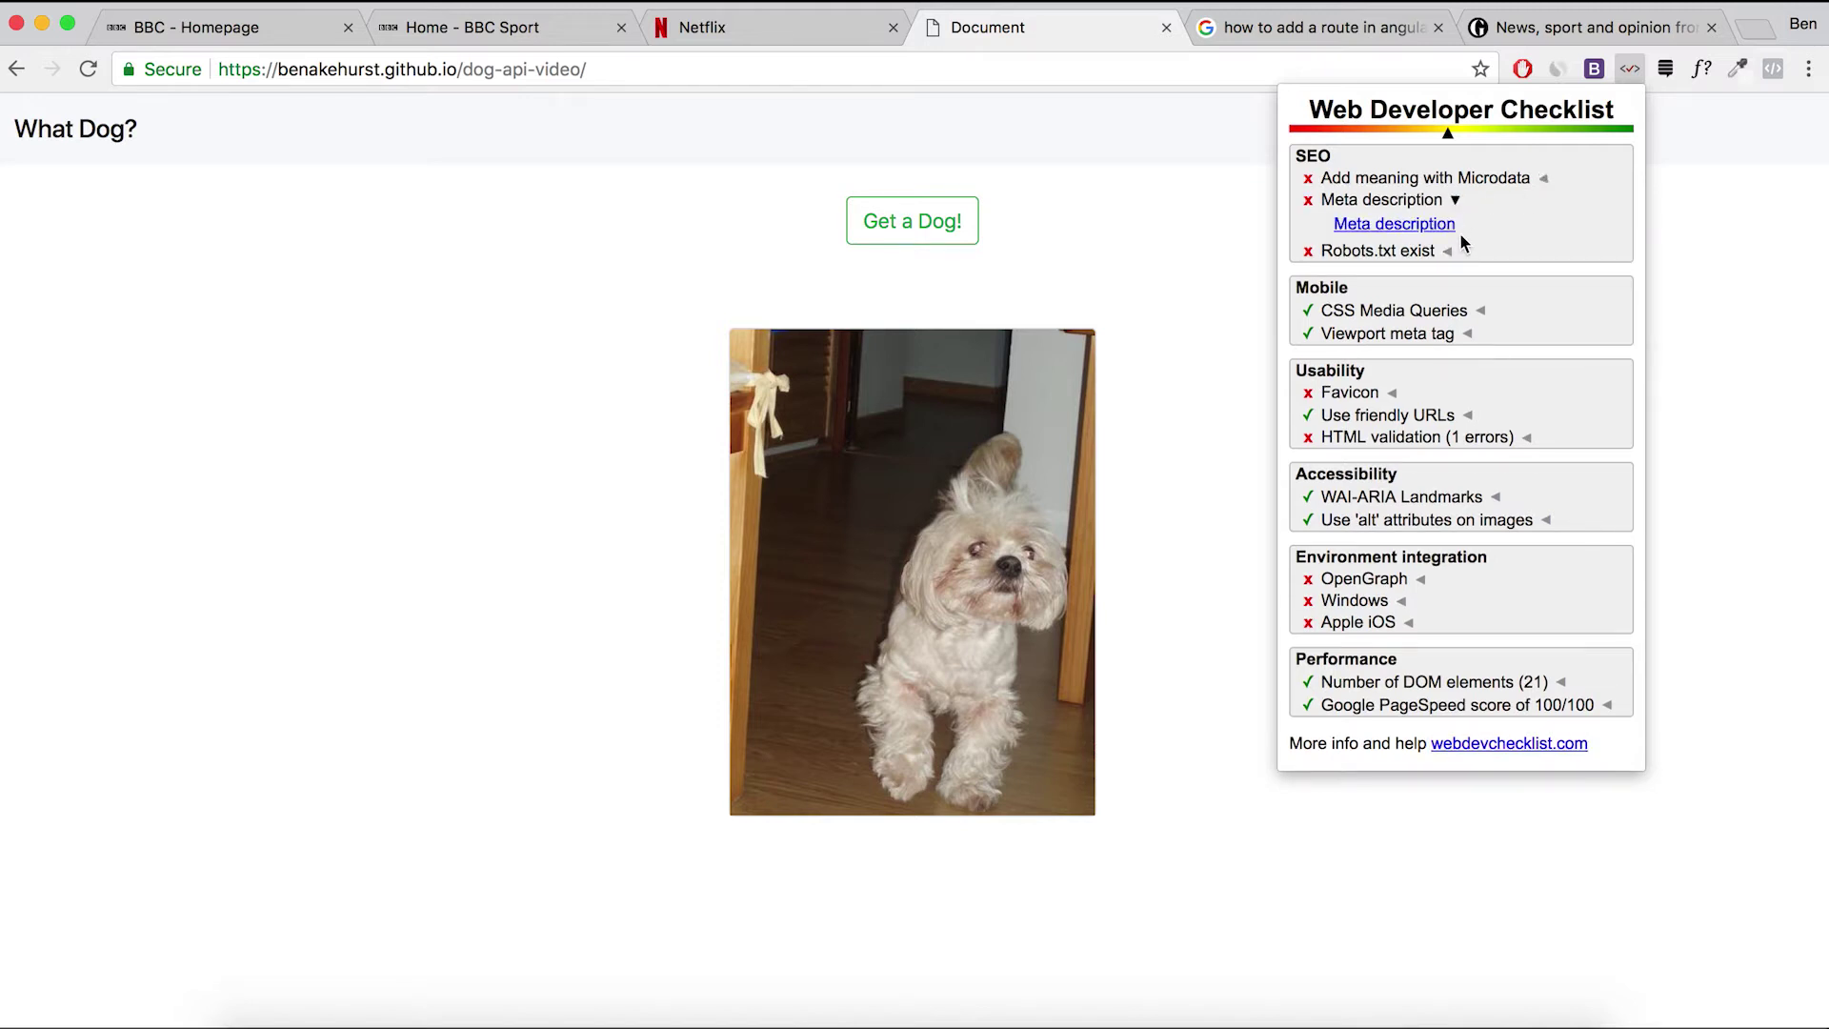
pyautogui.click(1448, 252)
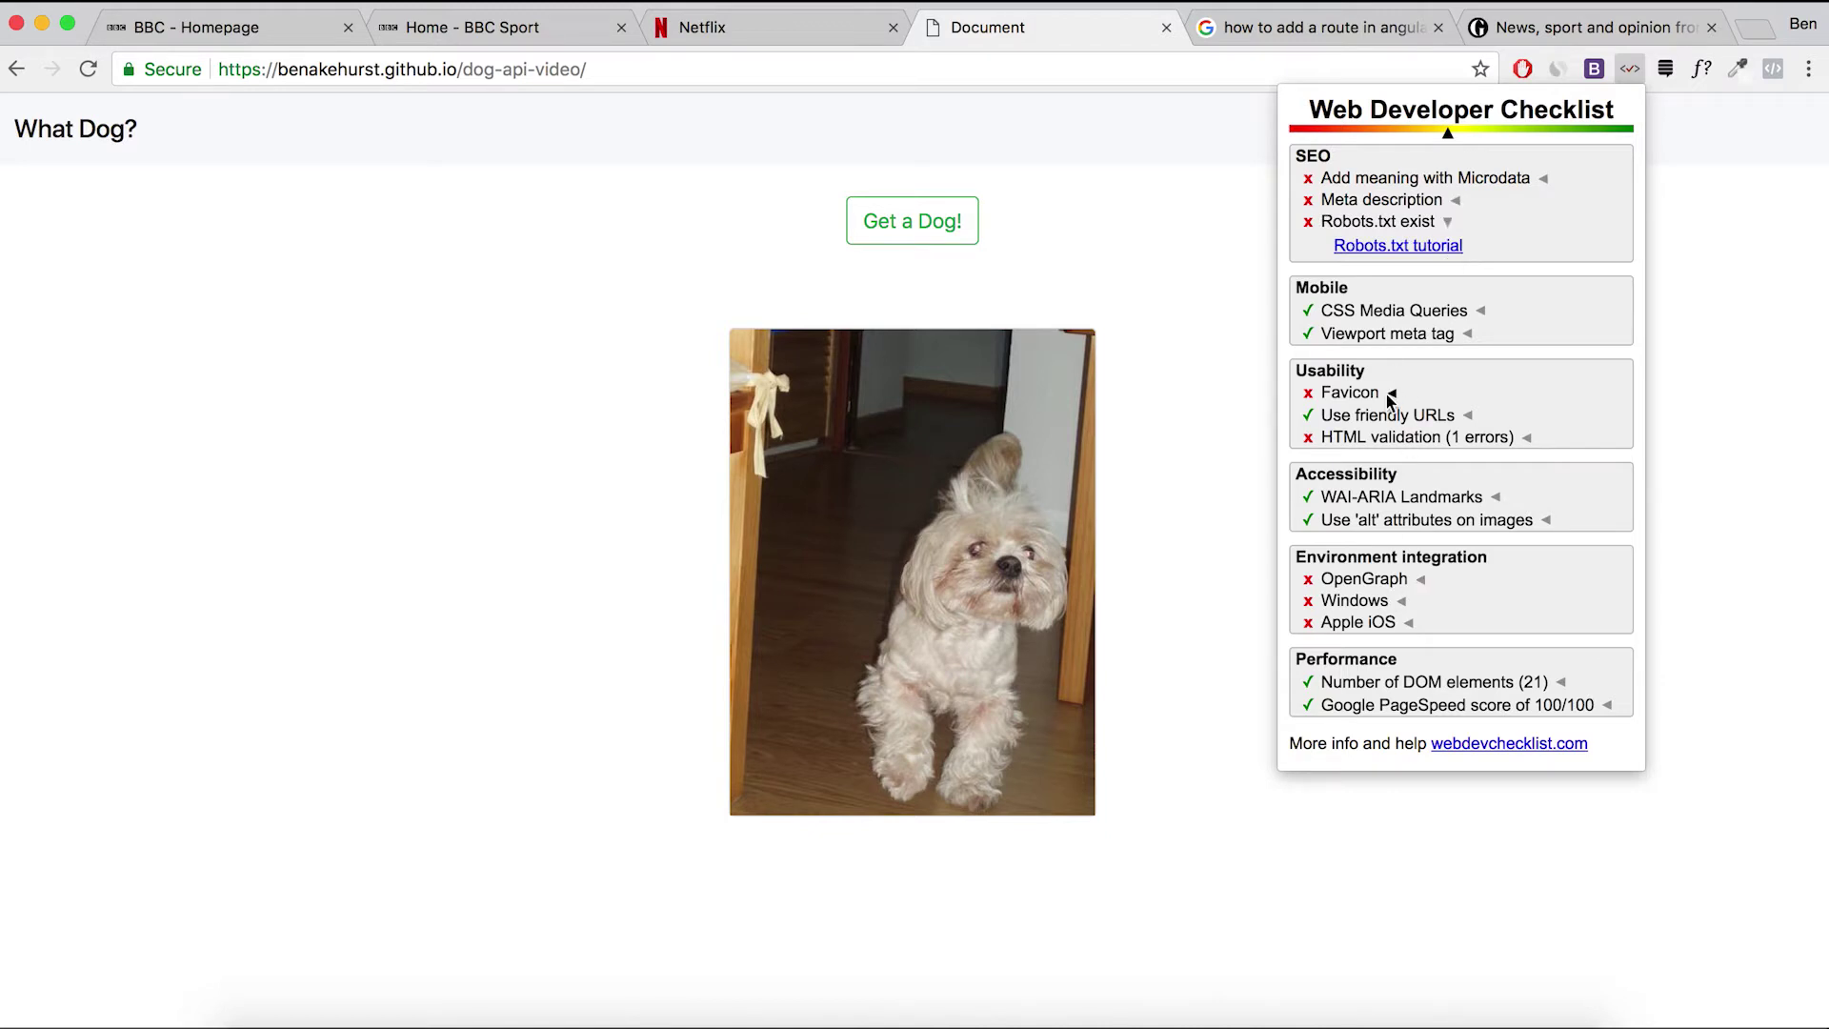
# Show the Favicon and PageSpeed links, then close the checklist and go to the angular2 search results.
pyautogui.click(1391, 393)
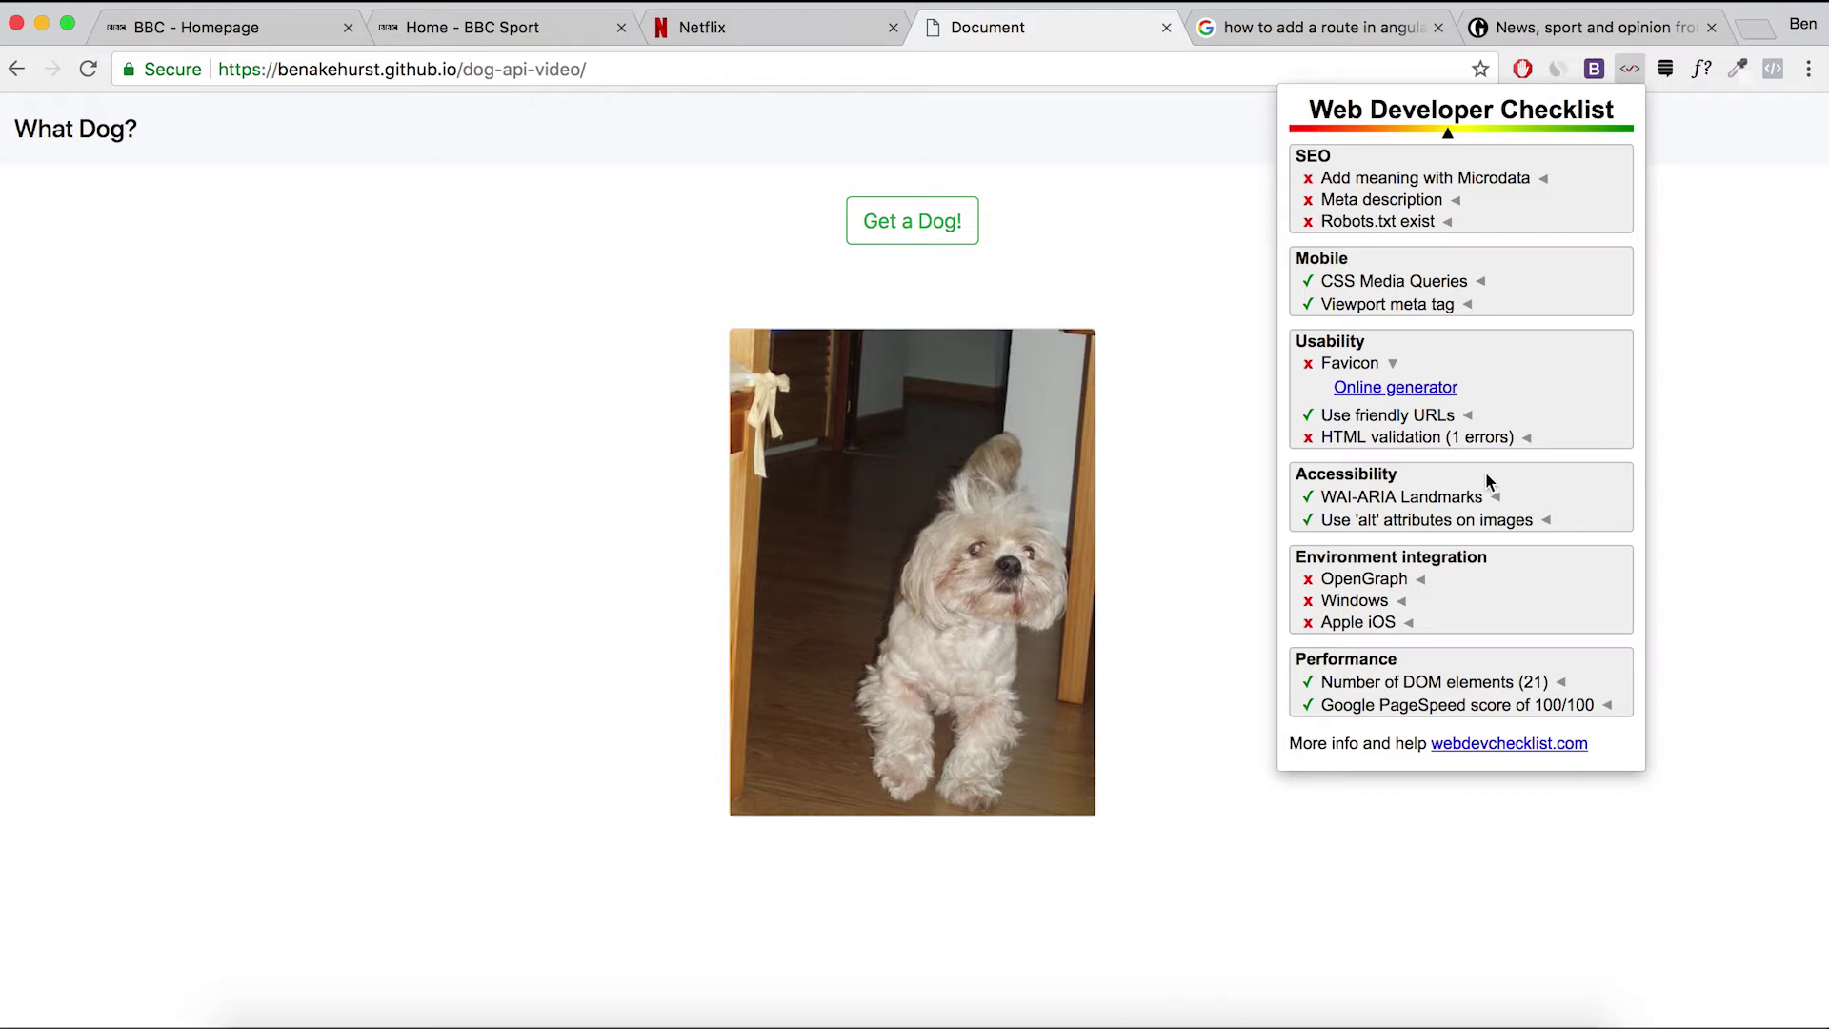
pyautogui.click(1608, 706)
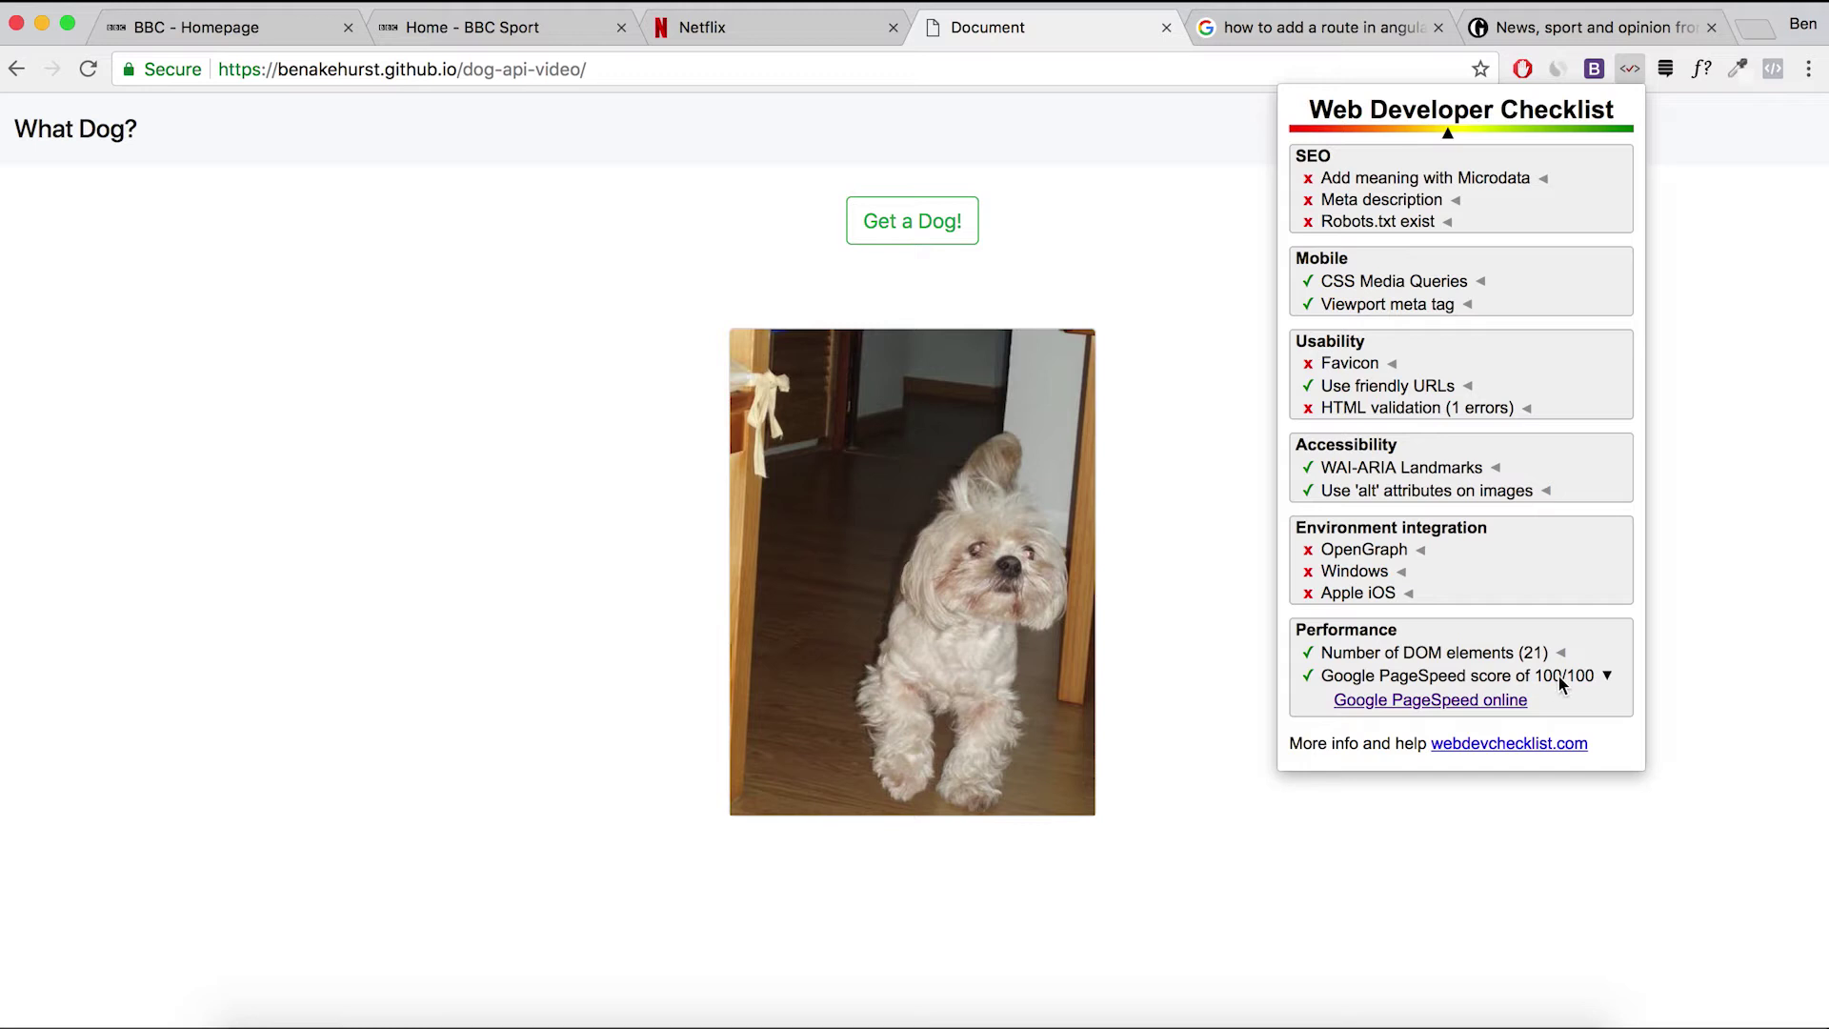
pyautogui.click(1223, 465)
pyautogui.click(1372, 29)
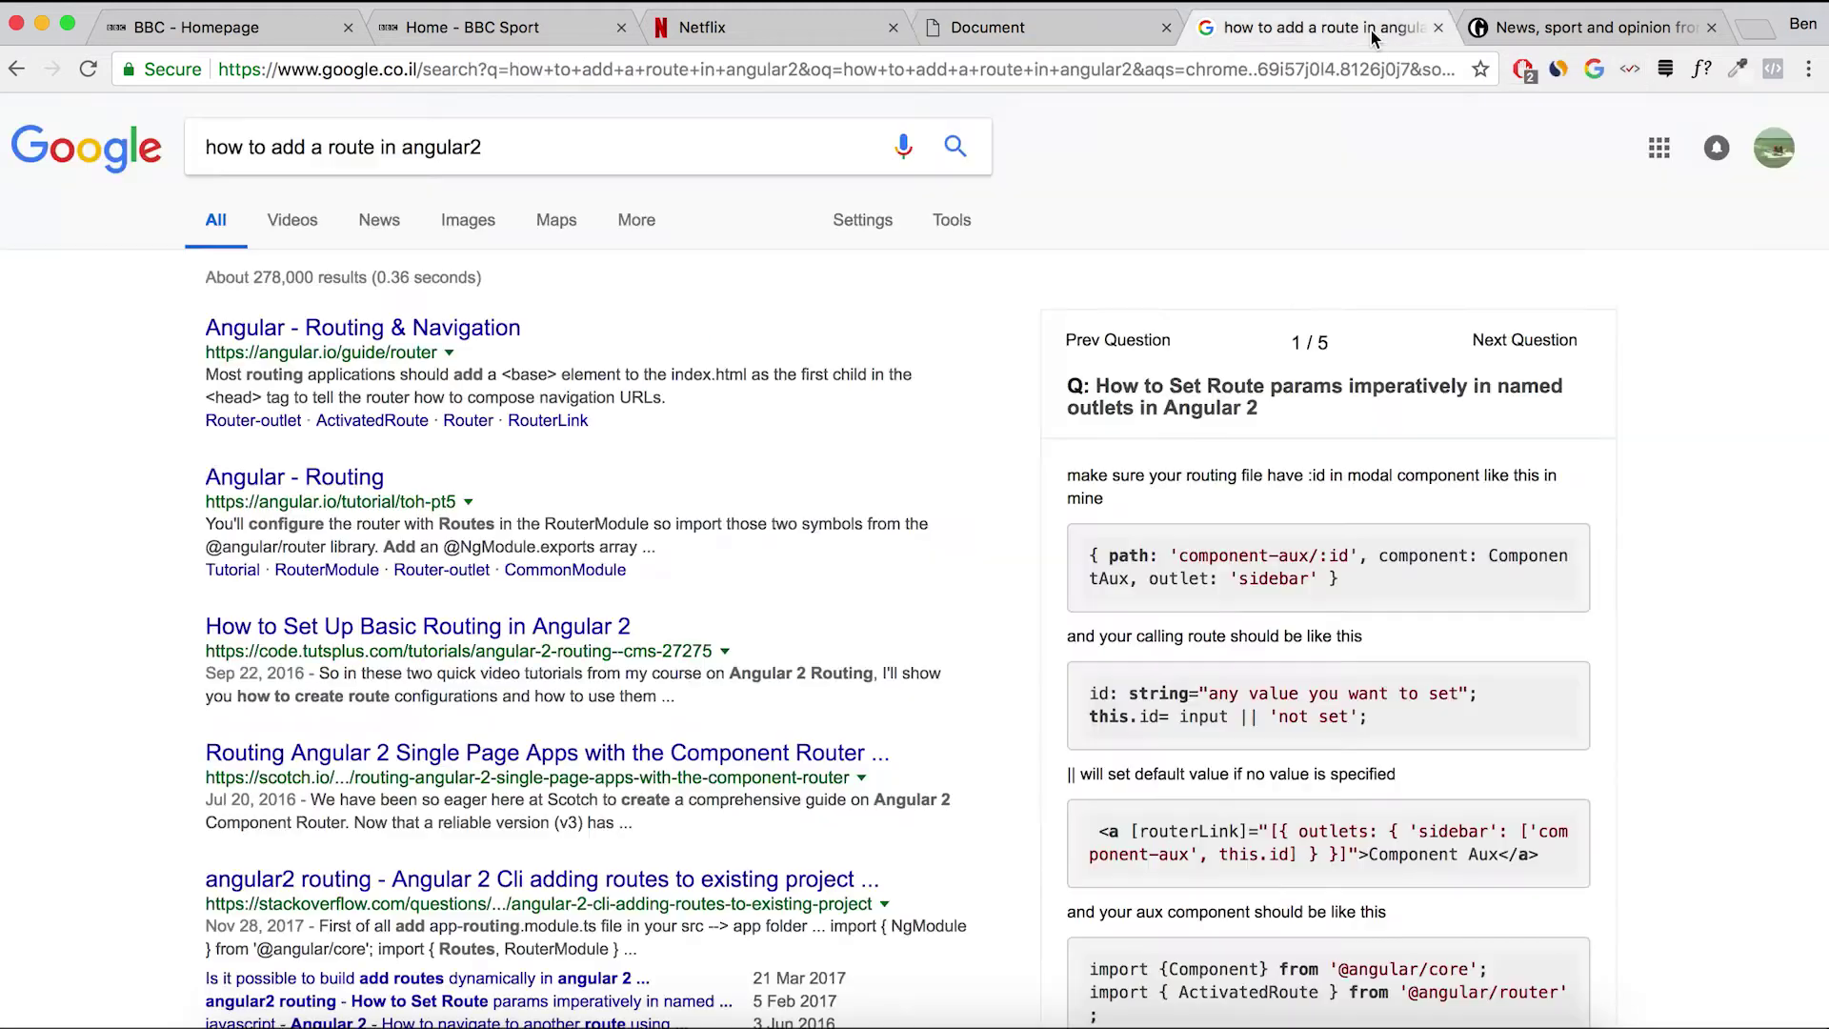
pyautogui.click(1666, 69)
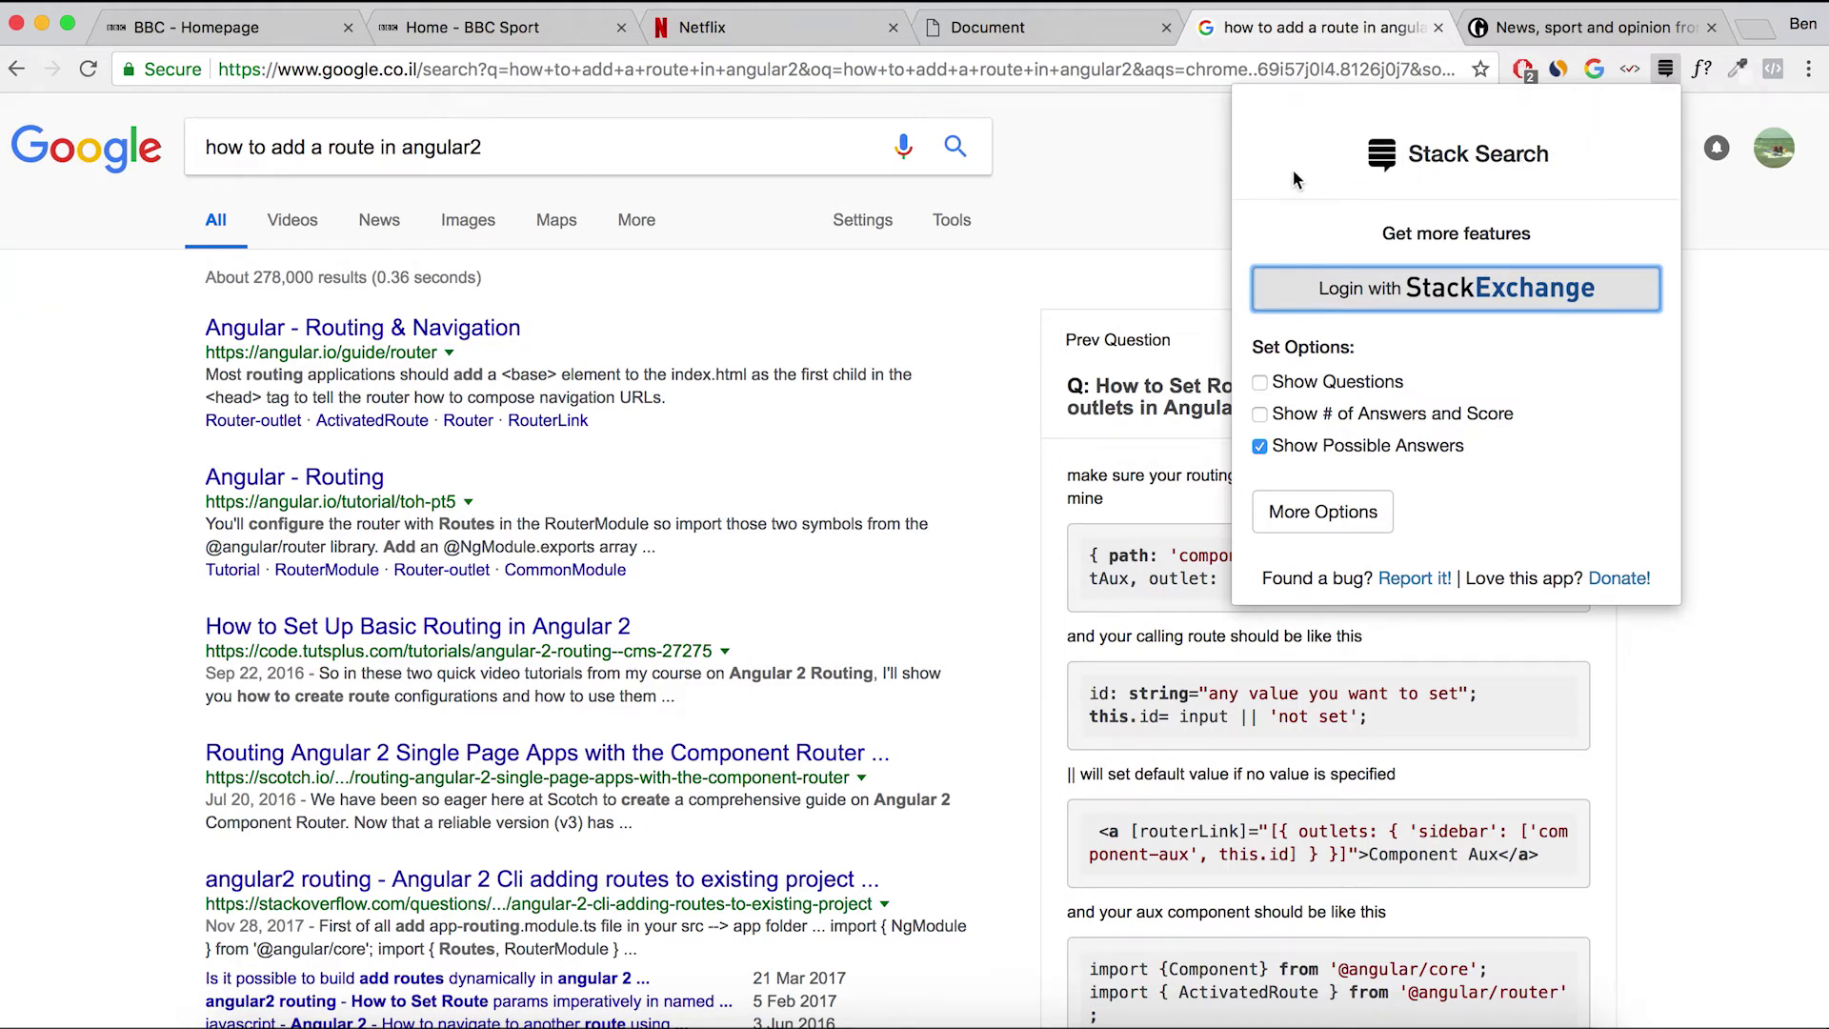
pyautogui.click(1186, 173)
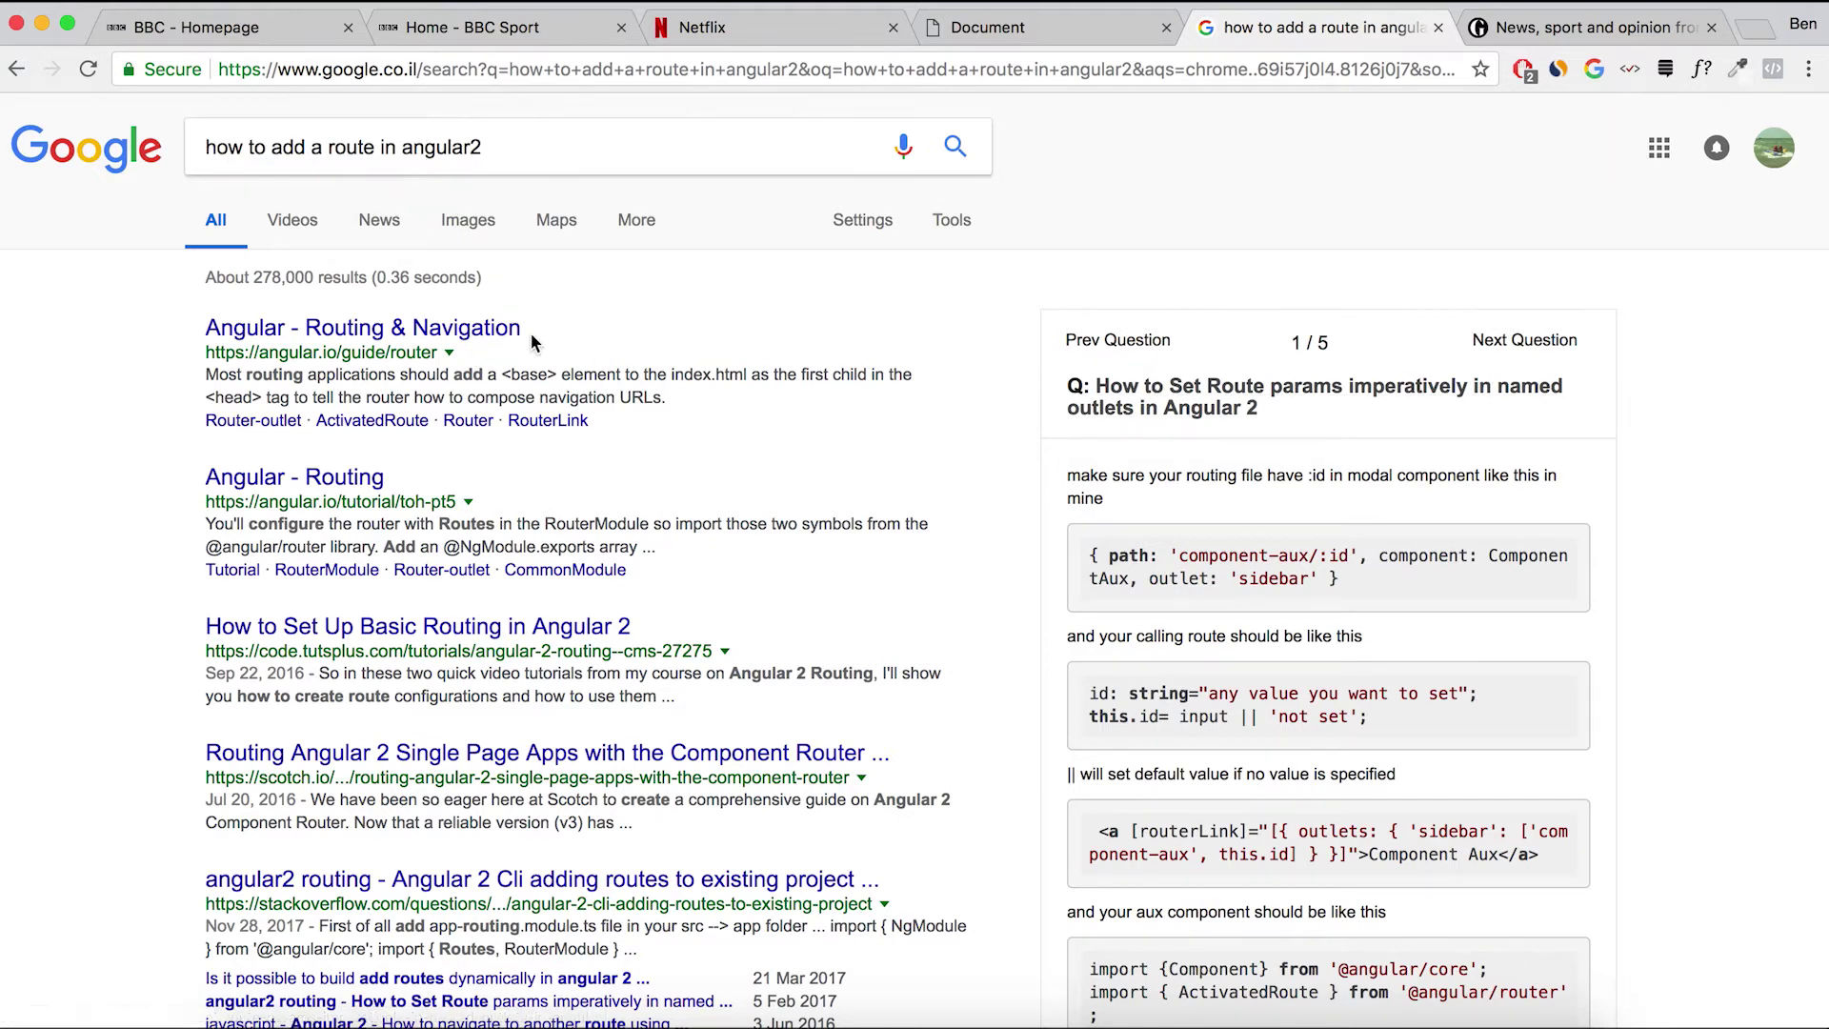
pyautogui.scroll(-3, 353, 458)
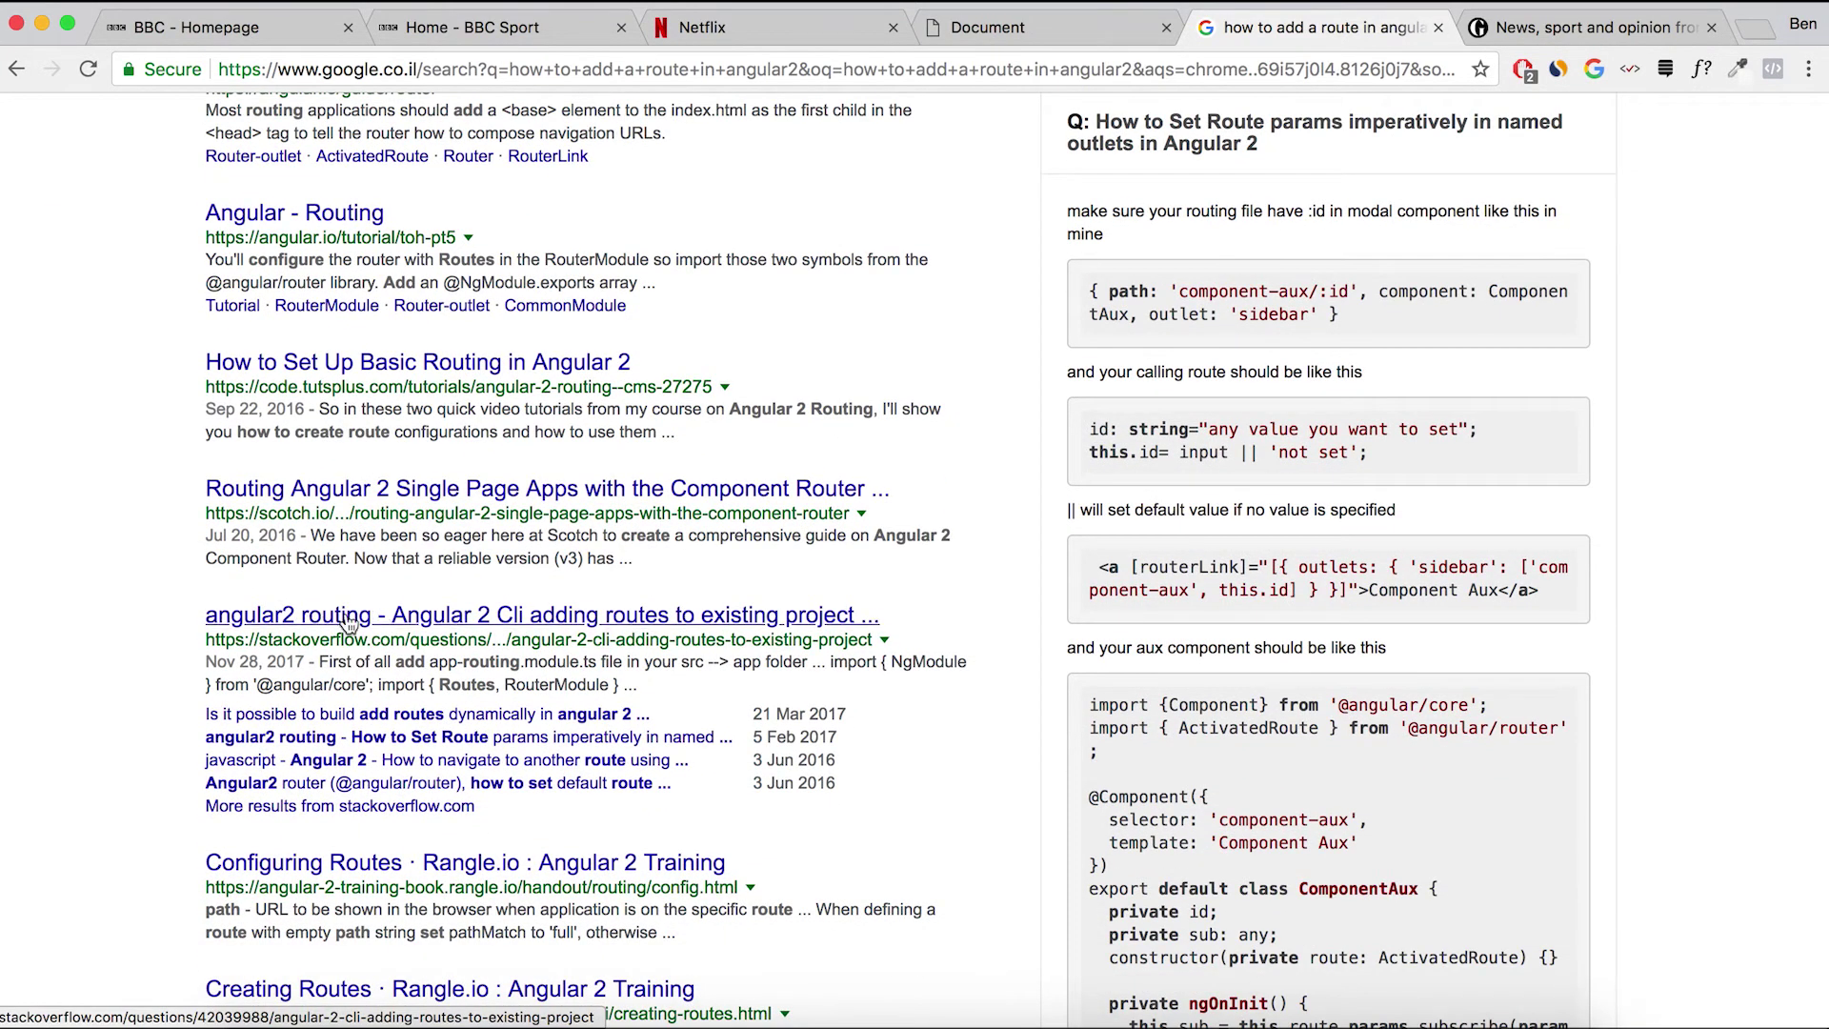
# Scroll through the angular2 results and Stack Search answer, then switch to the Guardian page.
pyautogui.scroll(1, 629, 272)
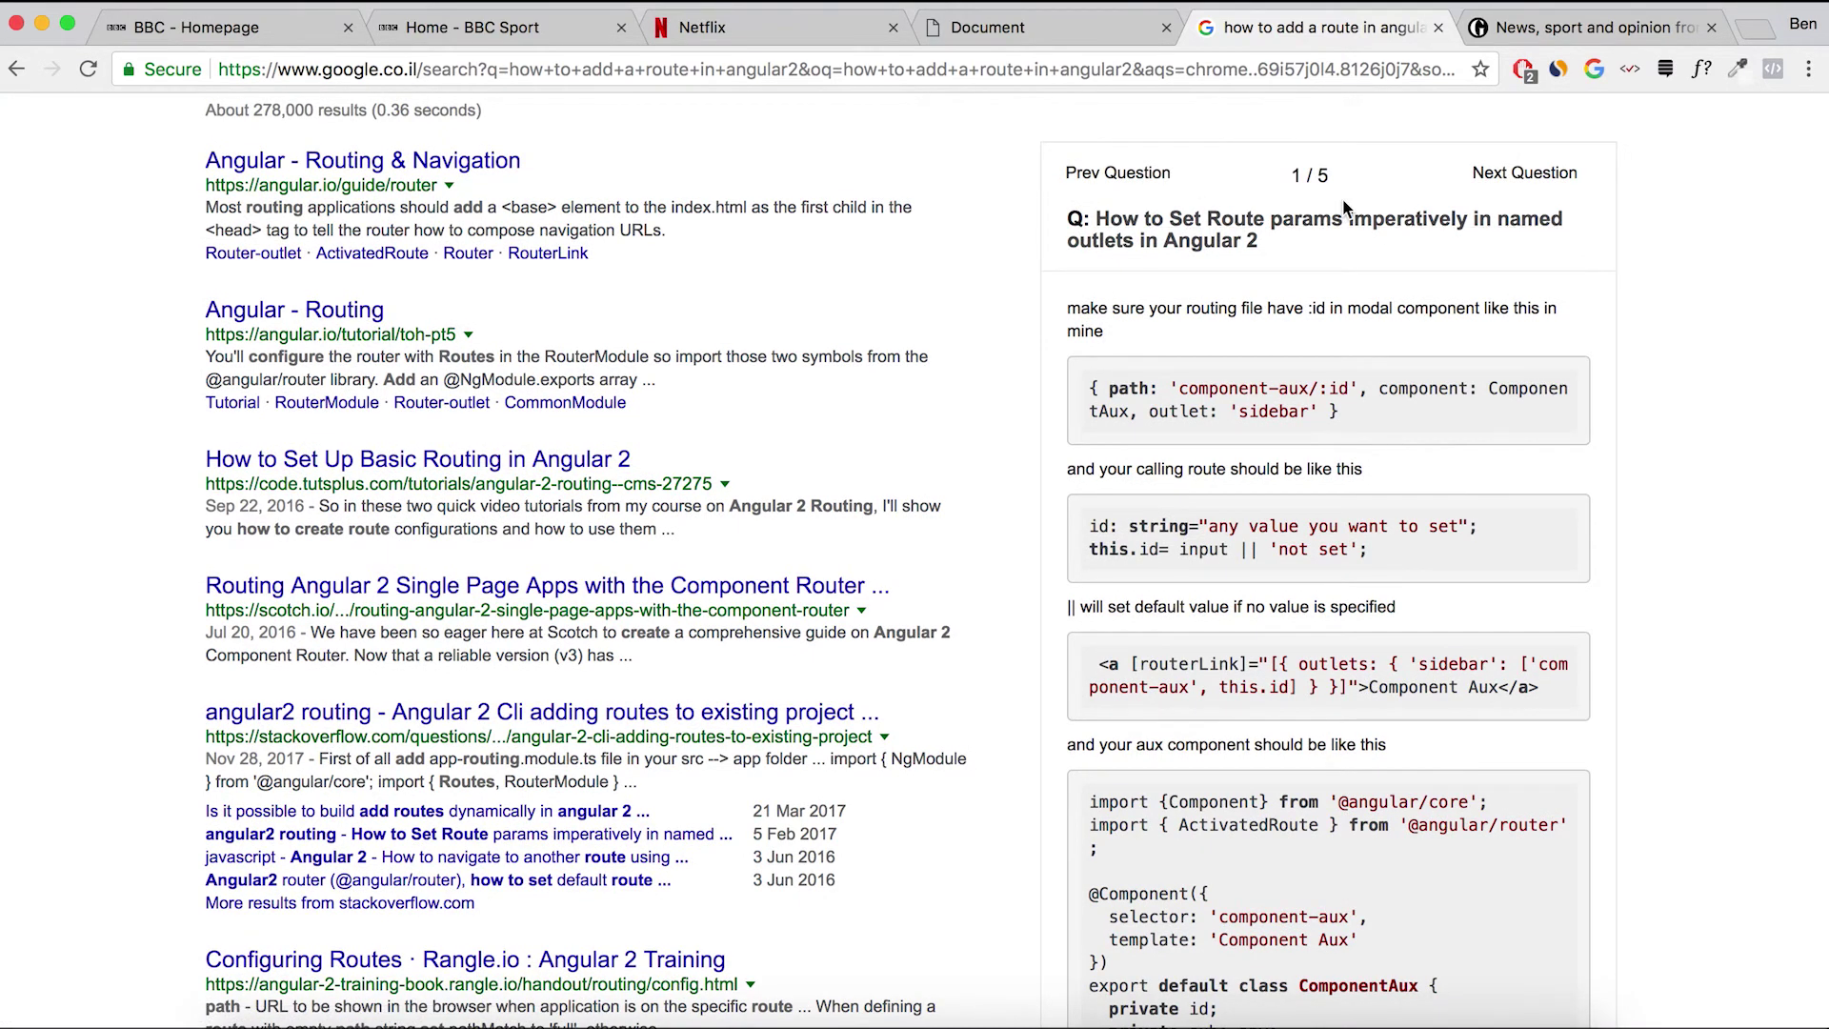
pyautogui.scroll(-10, 1277, 474)
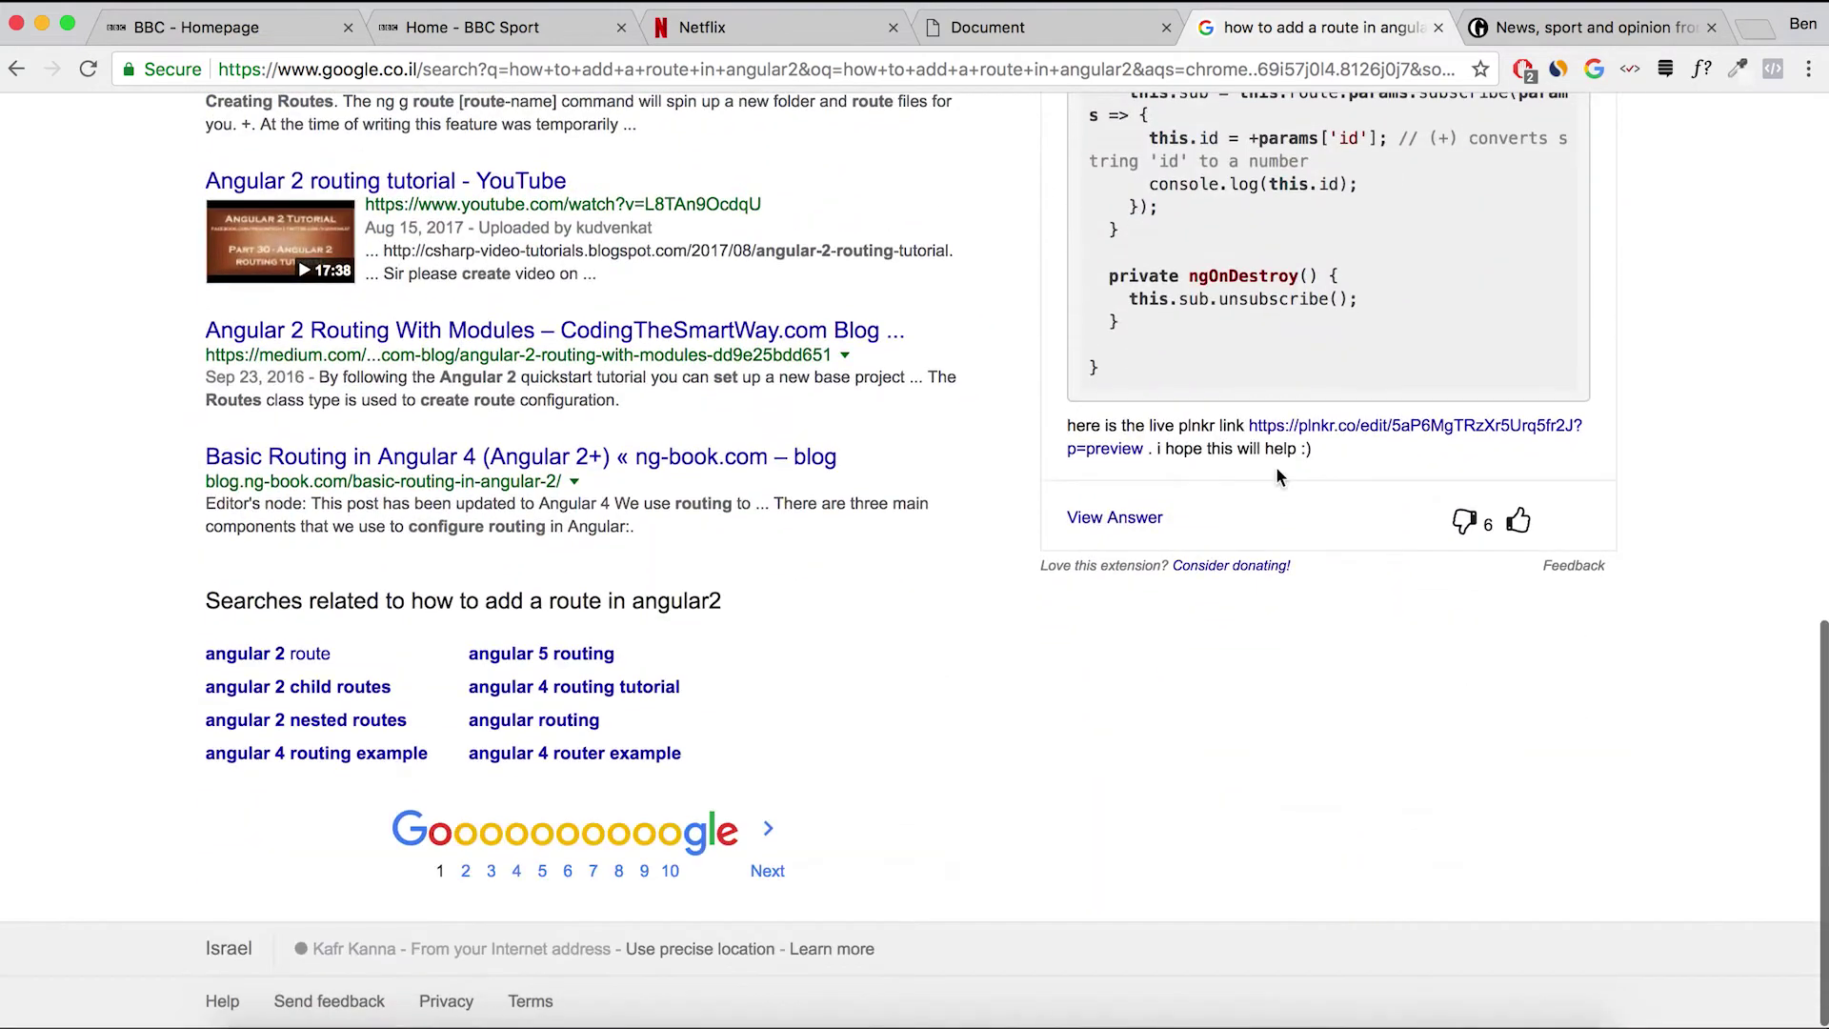
pyautogui.scroll(10, 1276, 474)
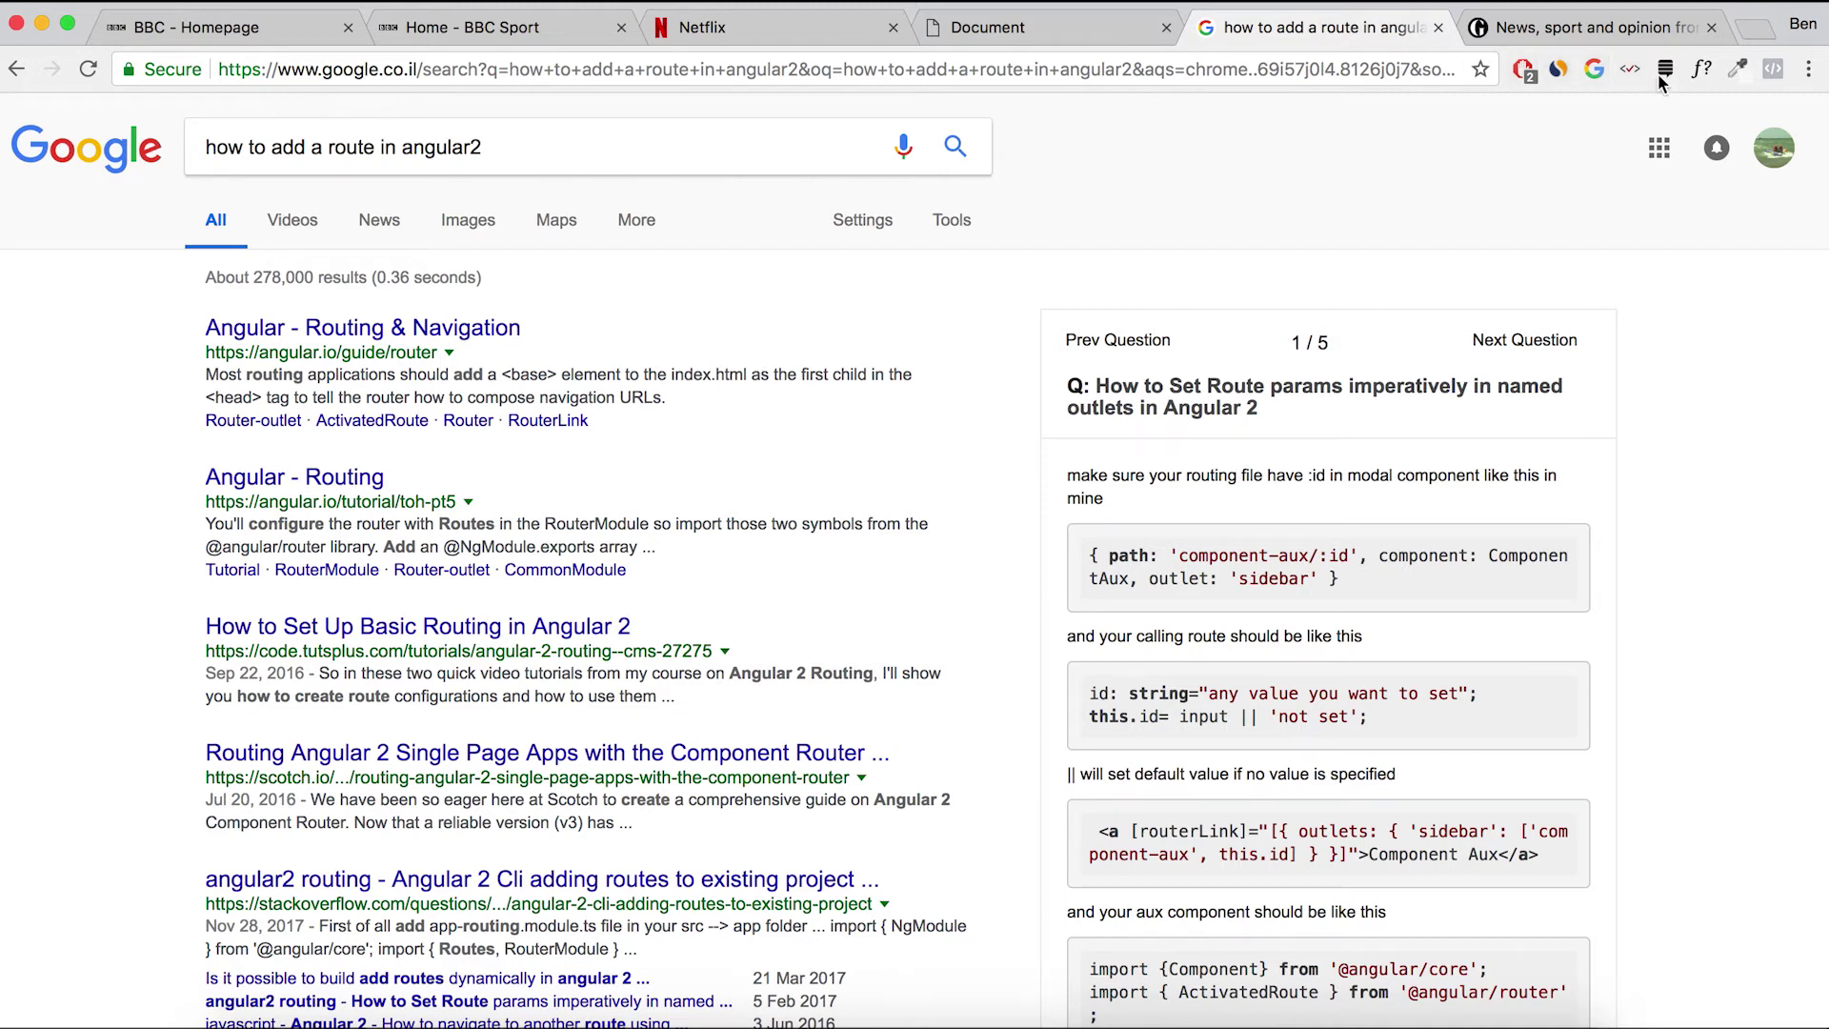
pyautogui.click(1637, 34)
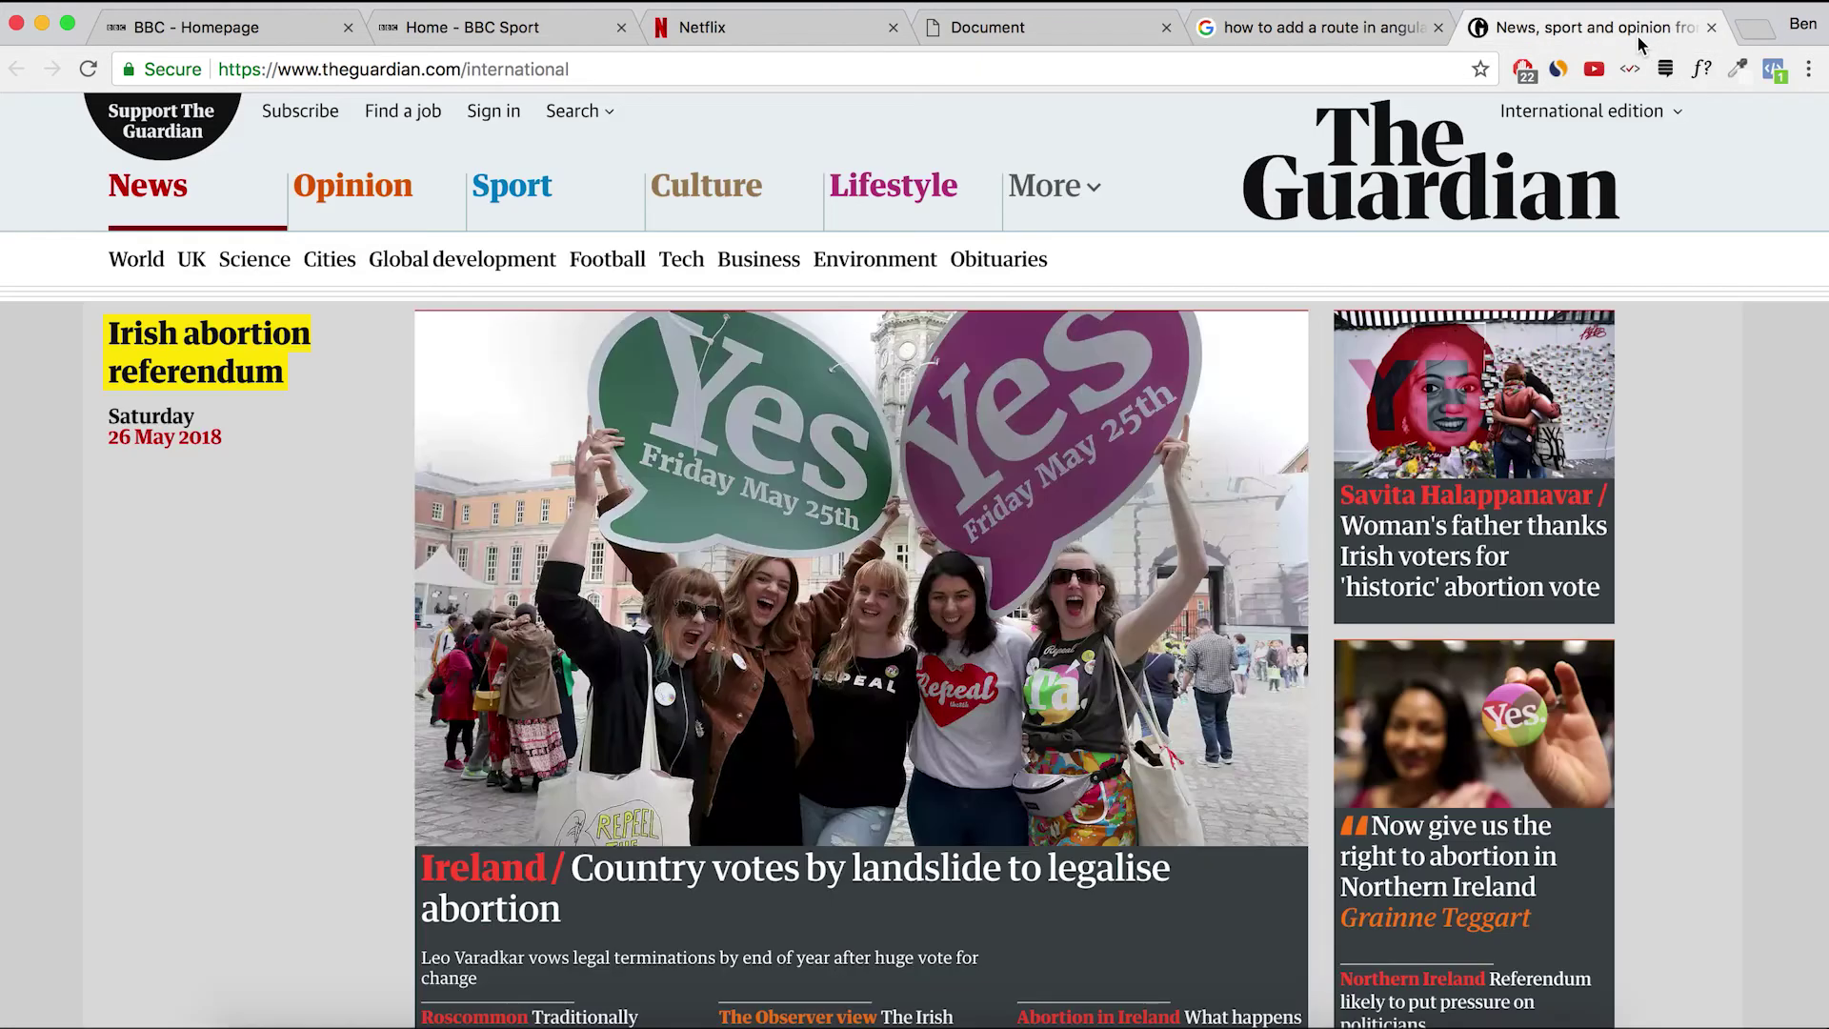
# Turn on WhatFont and scroll the Guardian page reading fonts such as Guardian Text Egyptian Web.
pyautogui.click(1701, 76)
pyautogui.moveTo(1423, 181)
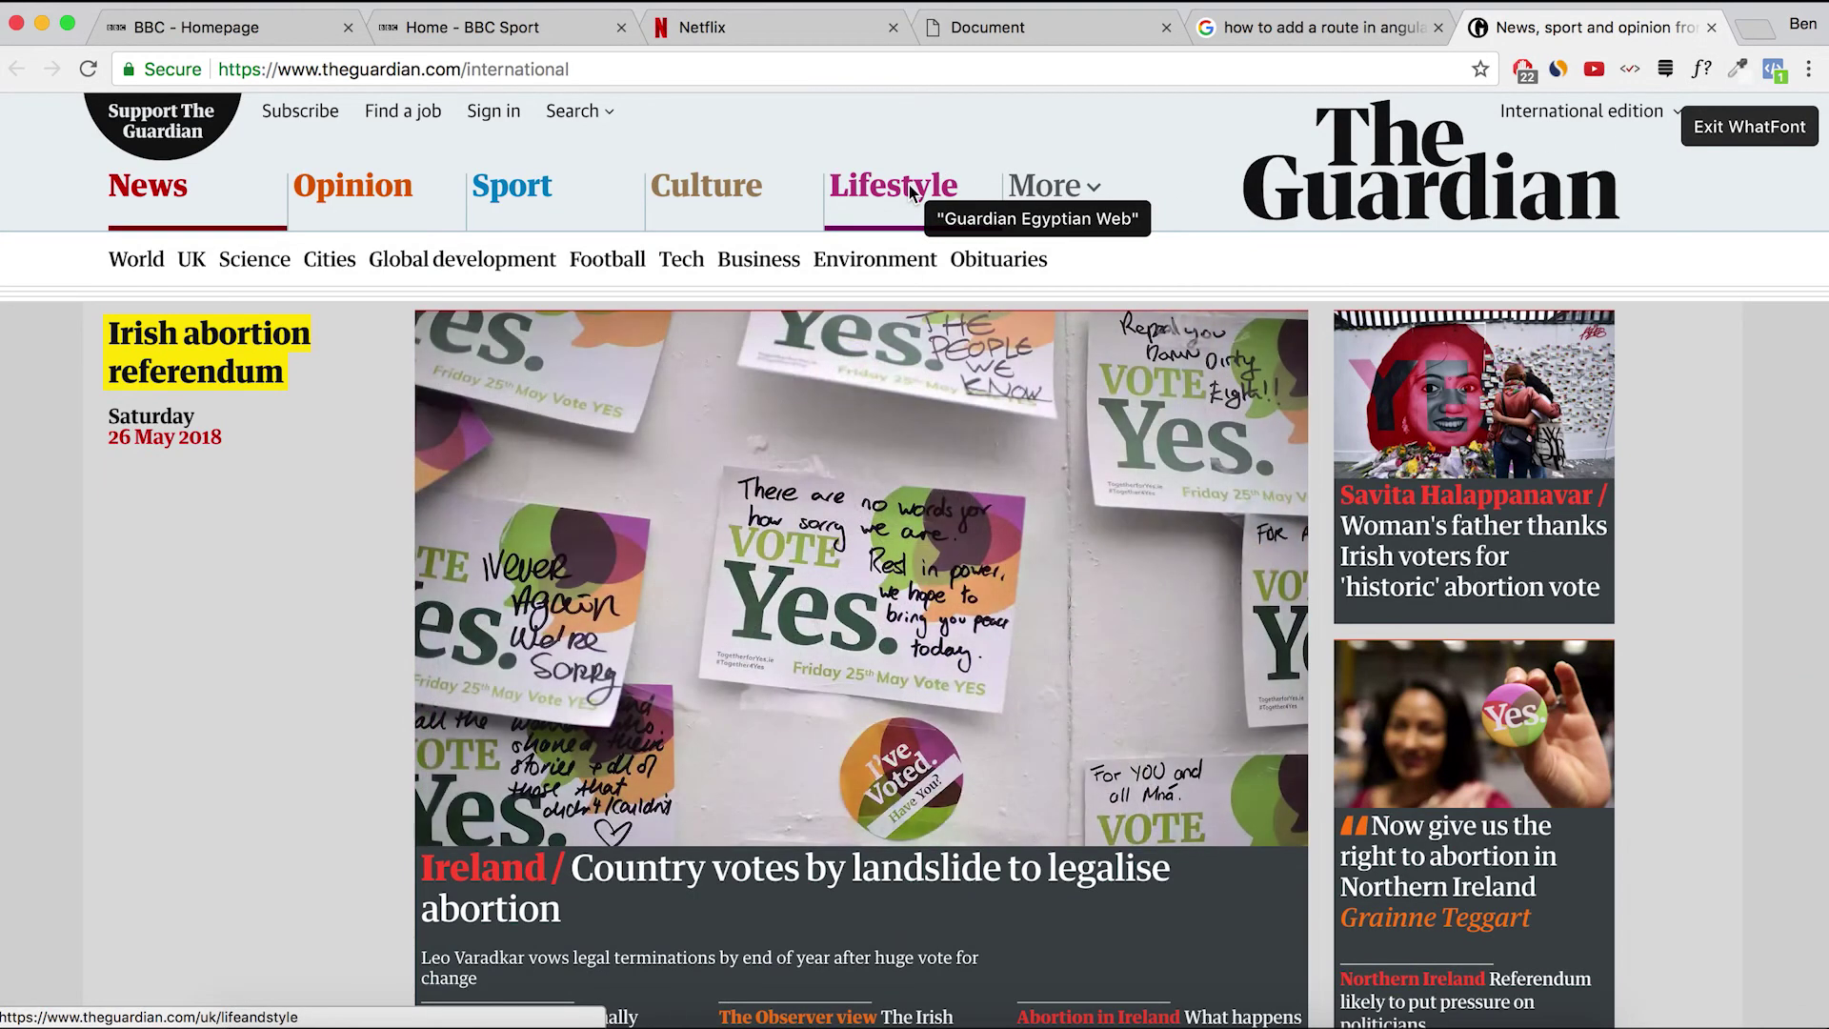
pyautogui.scroll(-4, 724, 194)
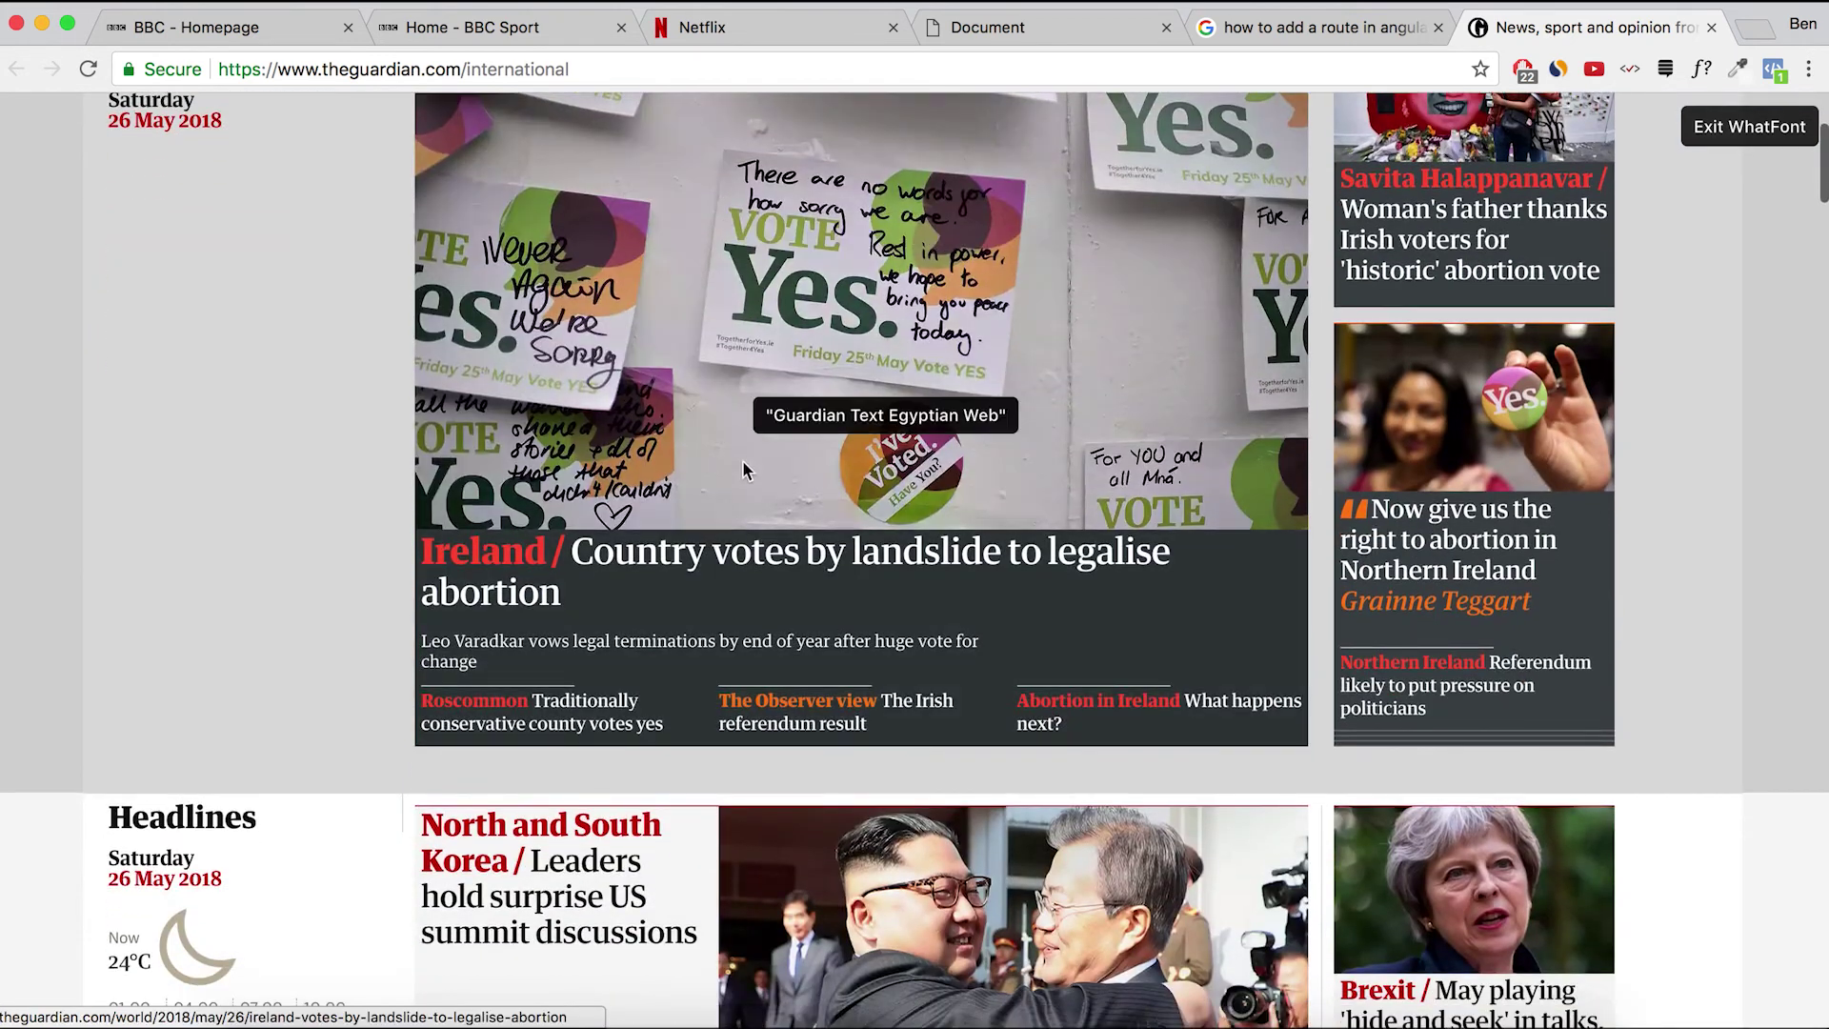
pyautogui.scroll(-3, 763, 610)
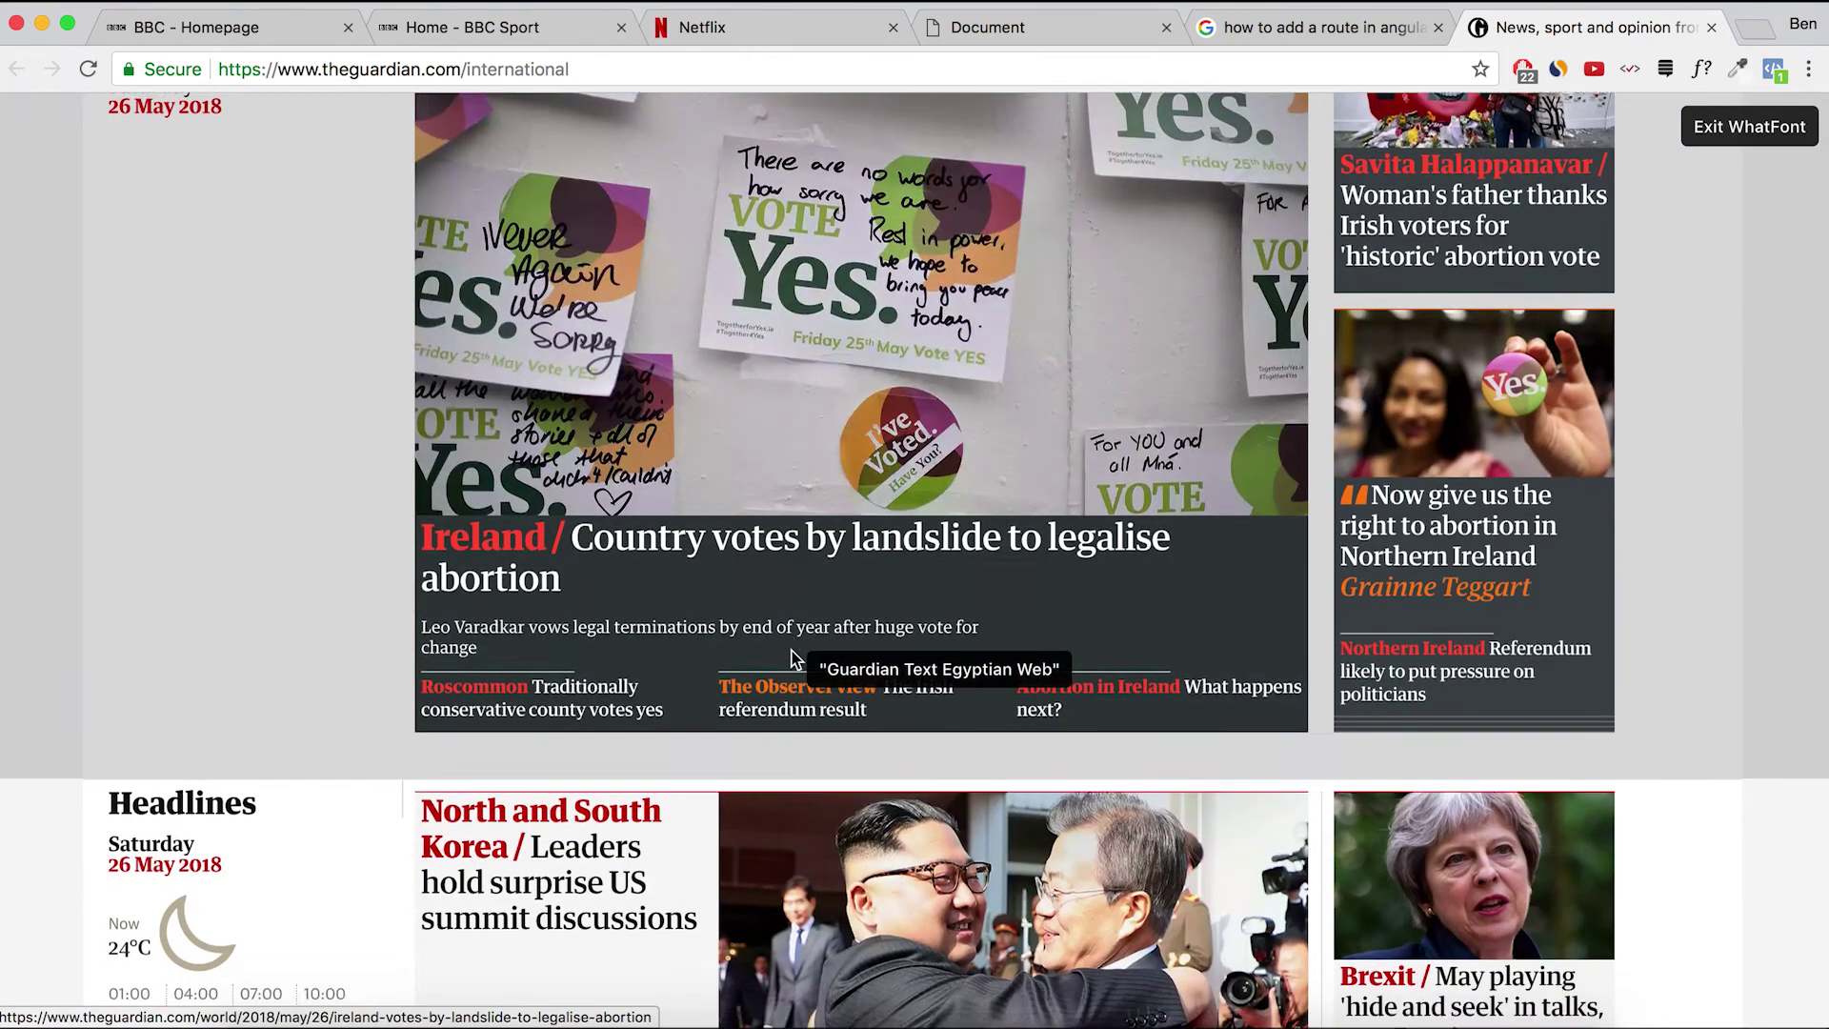
pyautogui.scroll(-1, 562, 675)
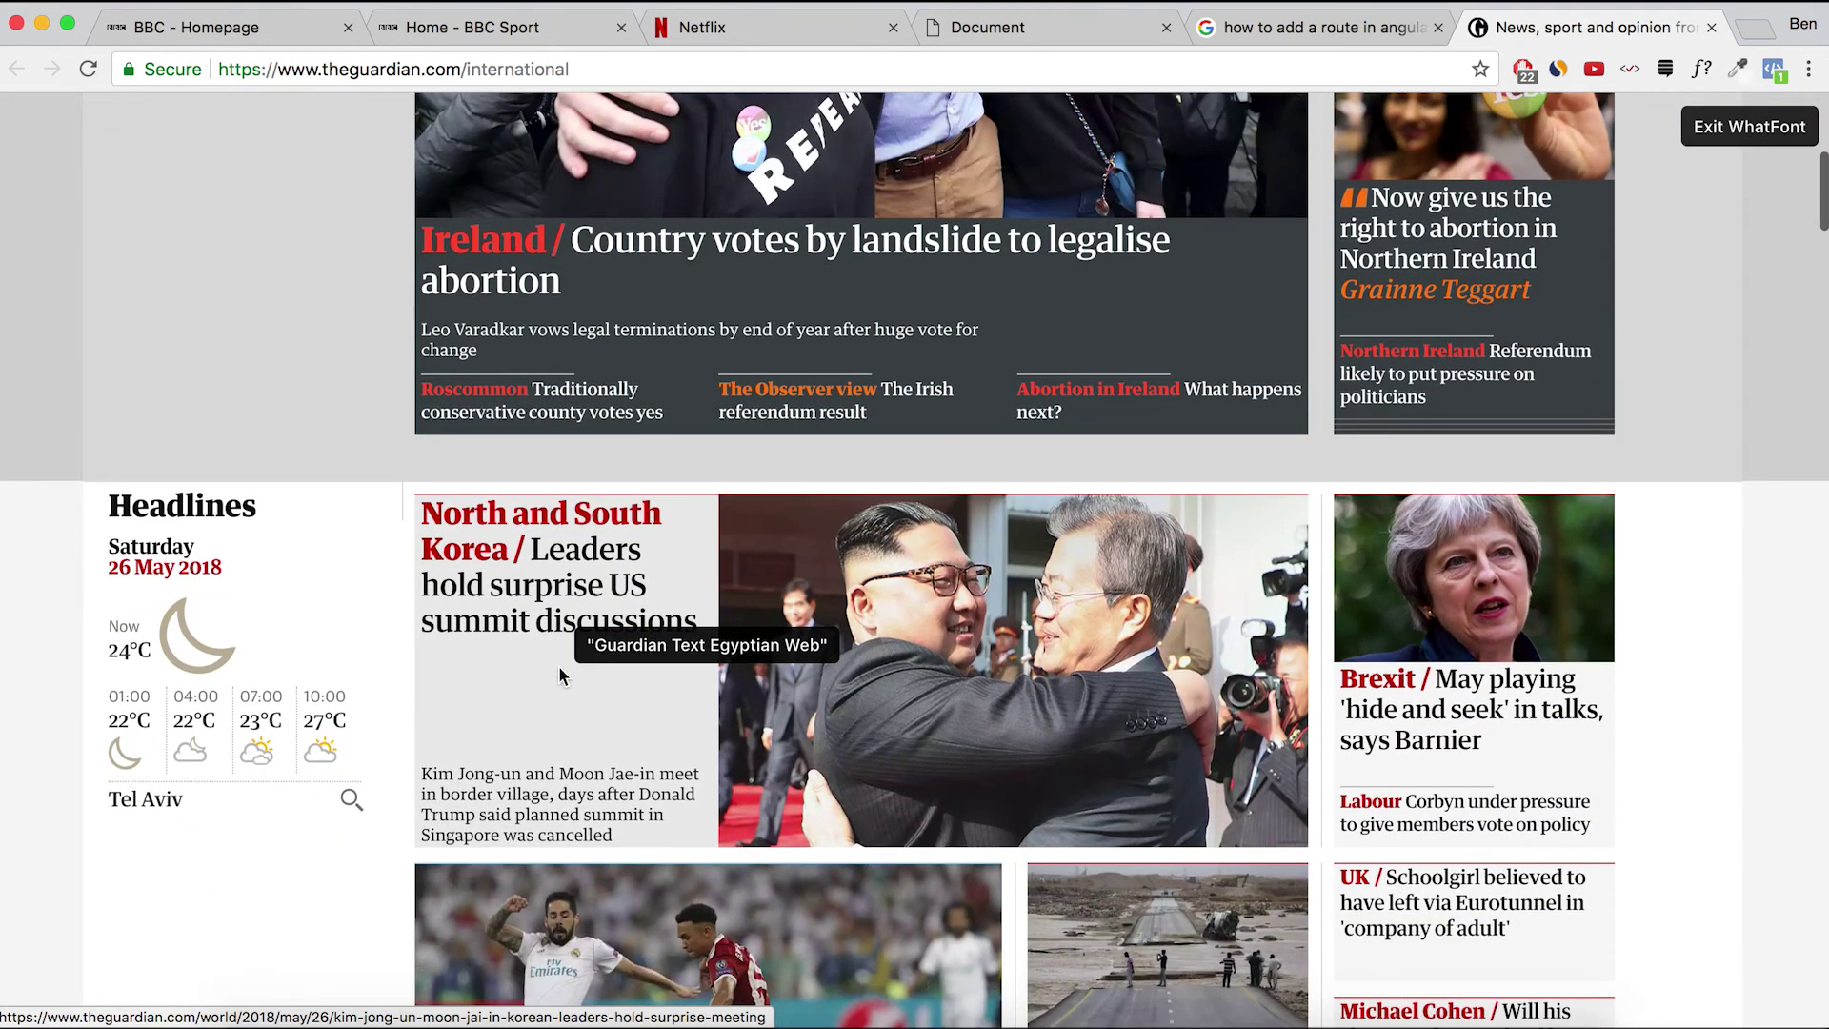
pyautogui.scroll(-3, 510, 790)
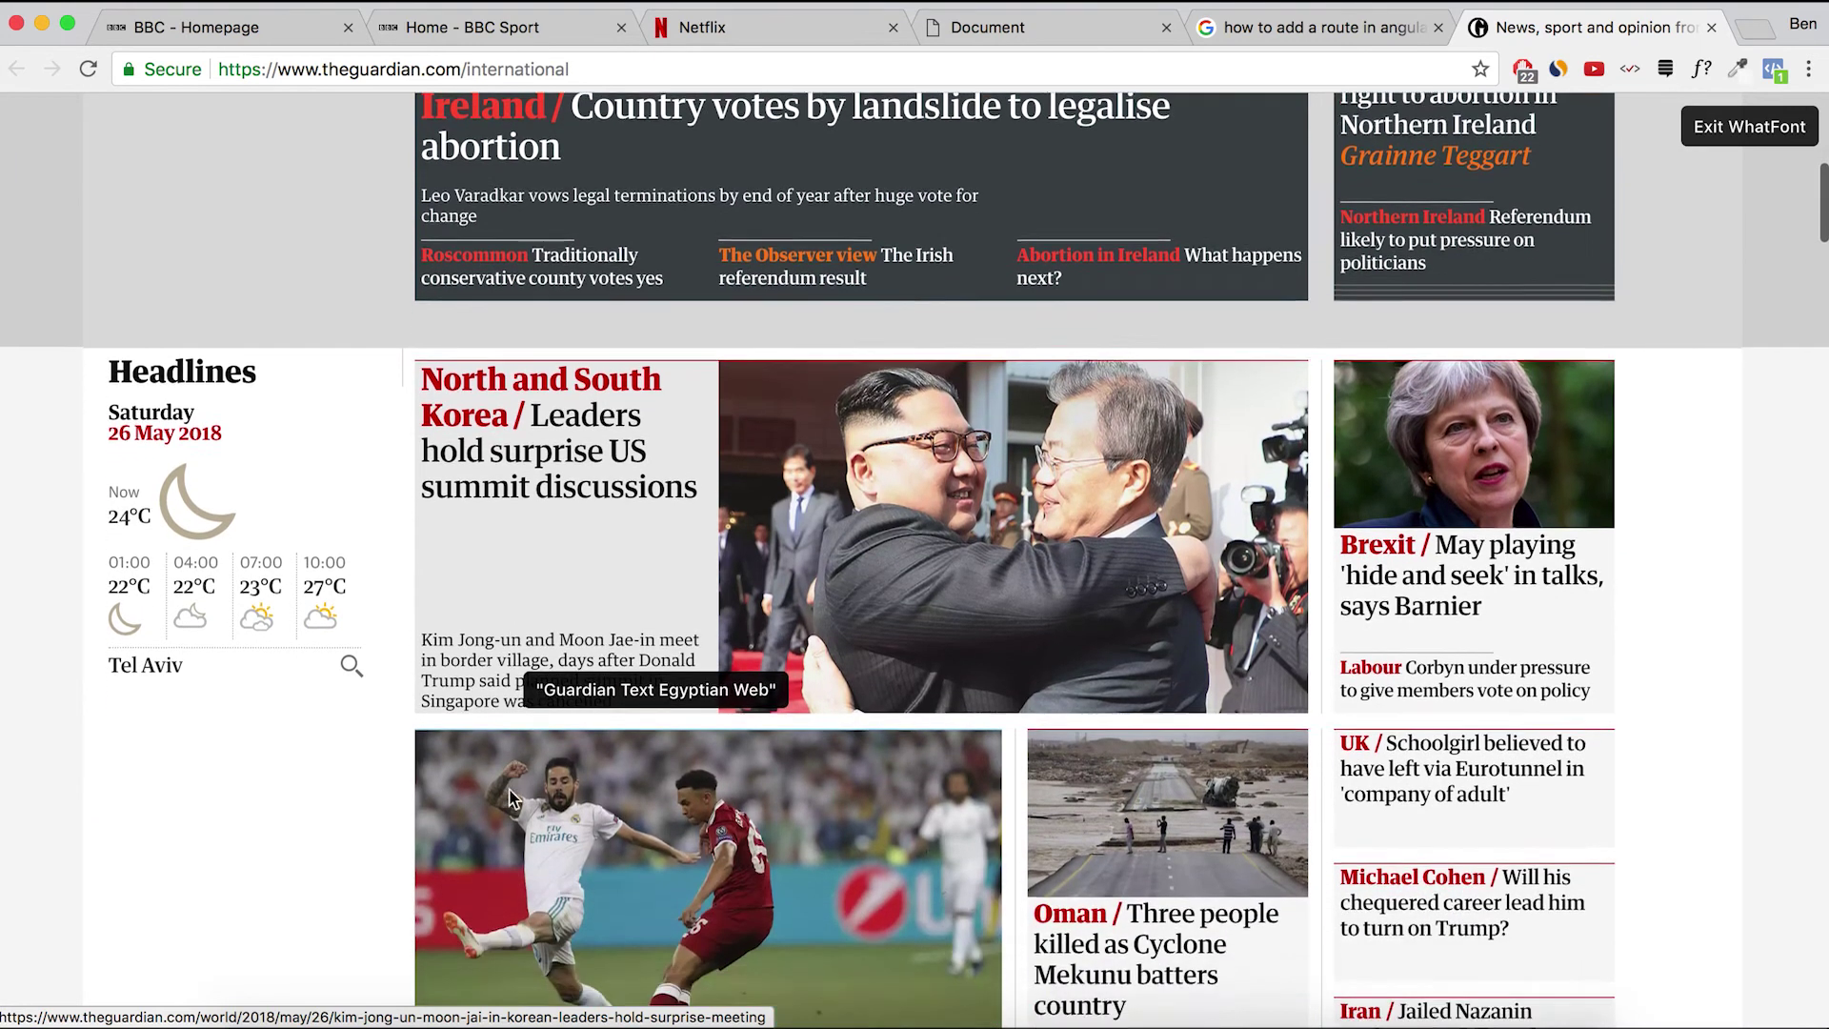
pyautogui.scroll(-5, 510, 798)
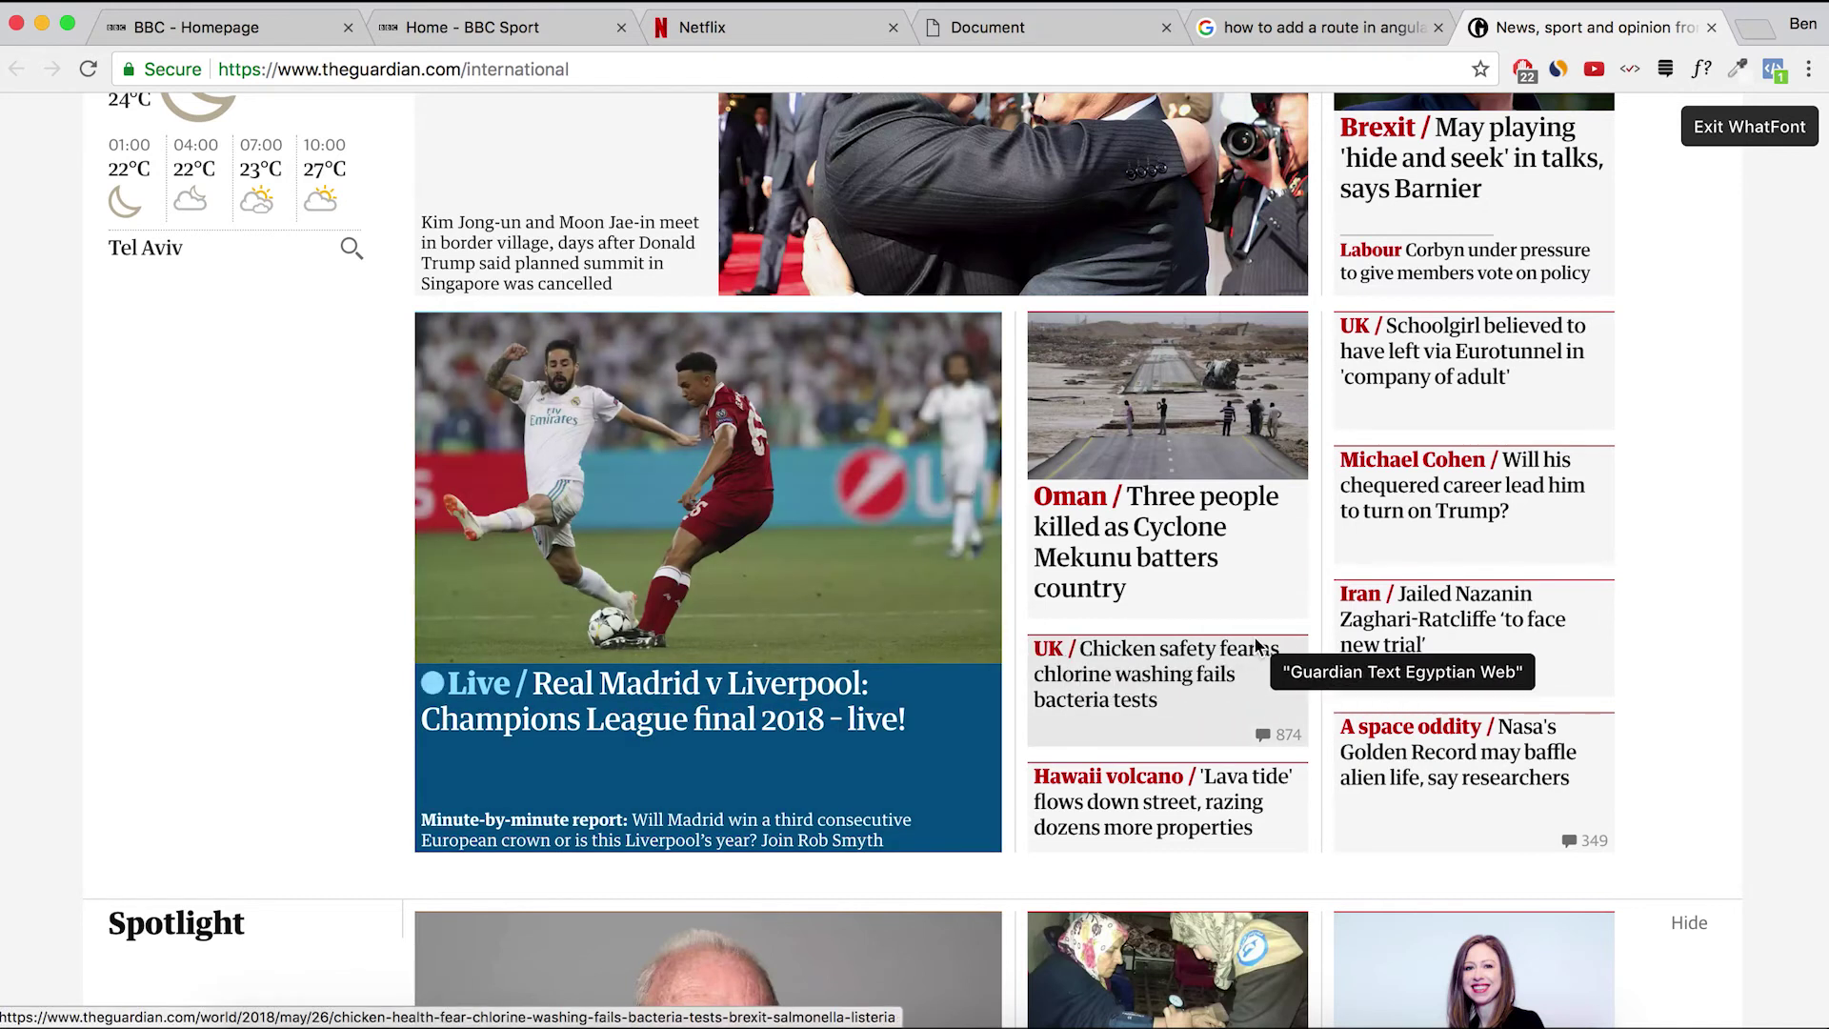
pyautogui.scroll(-4, 1257, 646)
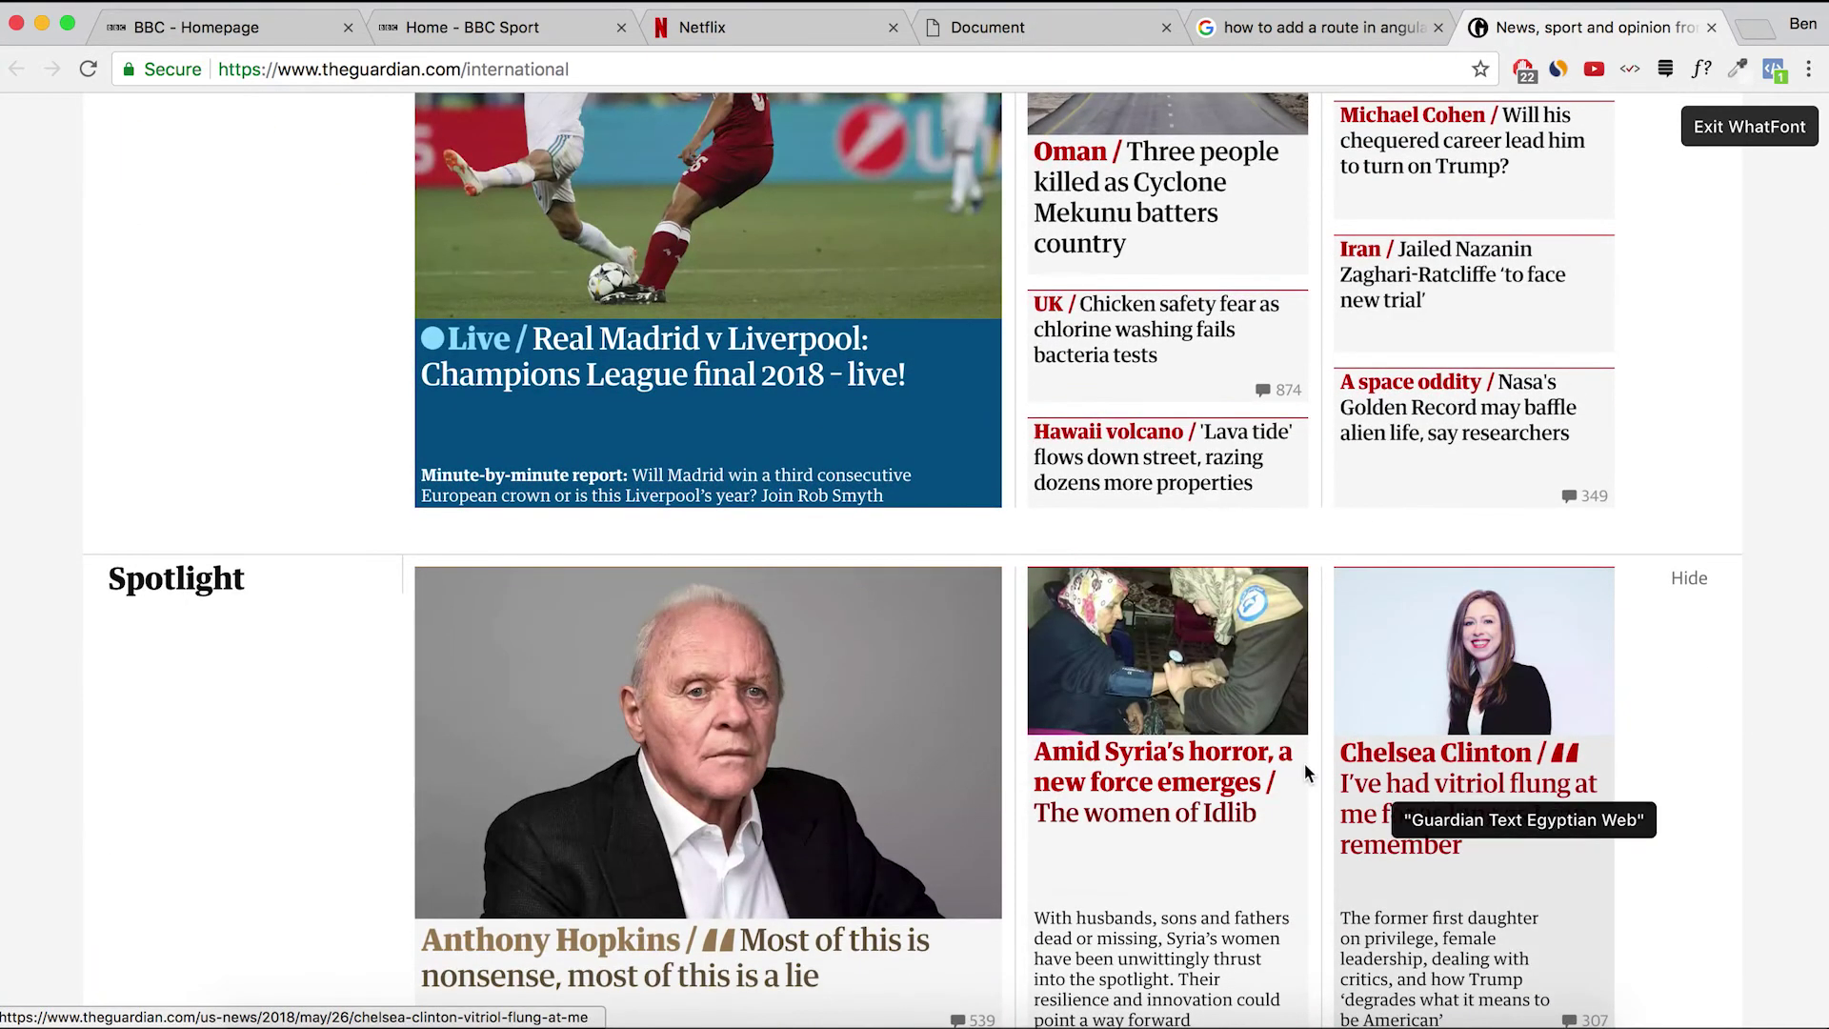
pyautogui.scroll(-4, 360, 791)
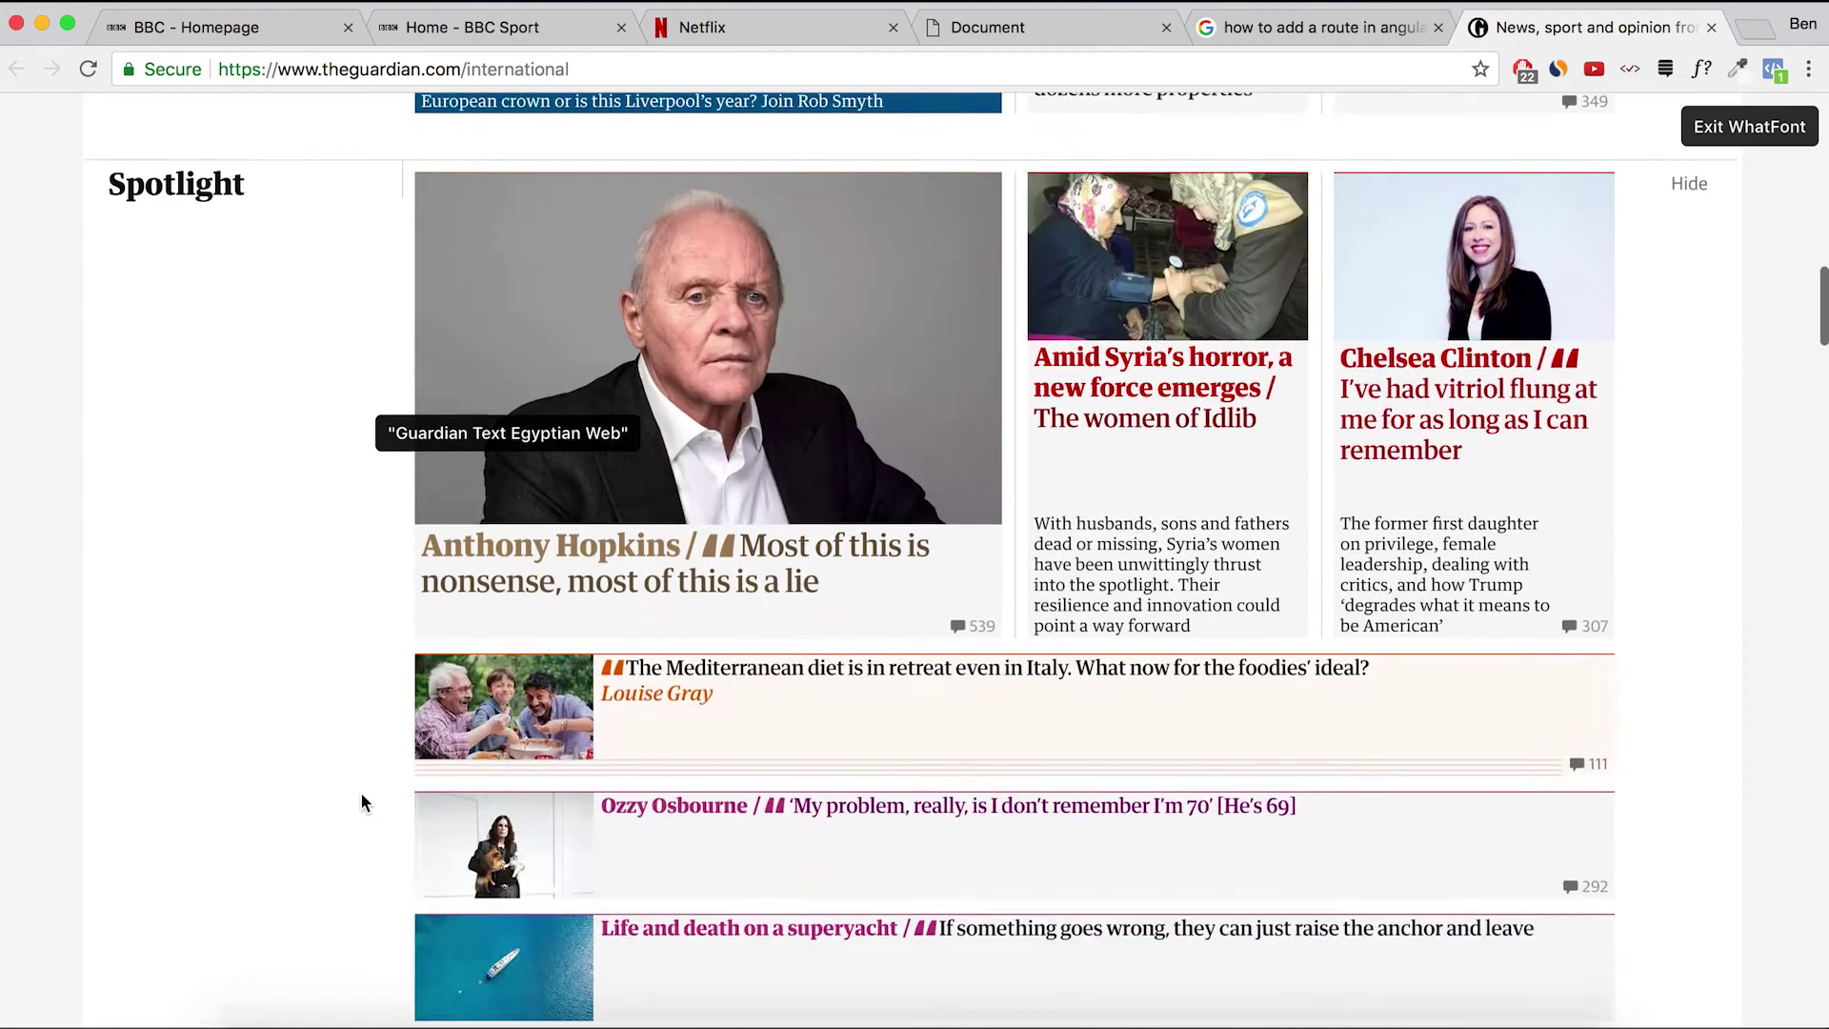
pyautogui.scroll(-2, 360, 792)
pyautogui.scroll(-4, 368, 669)
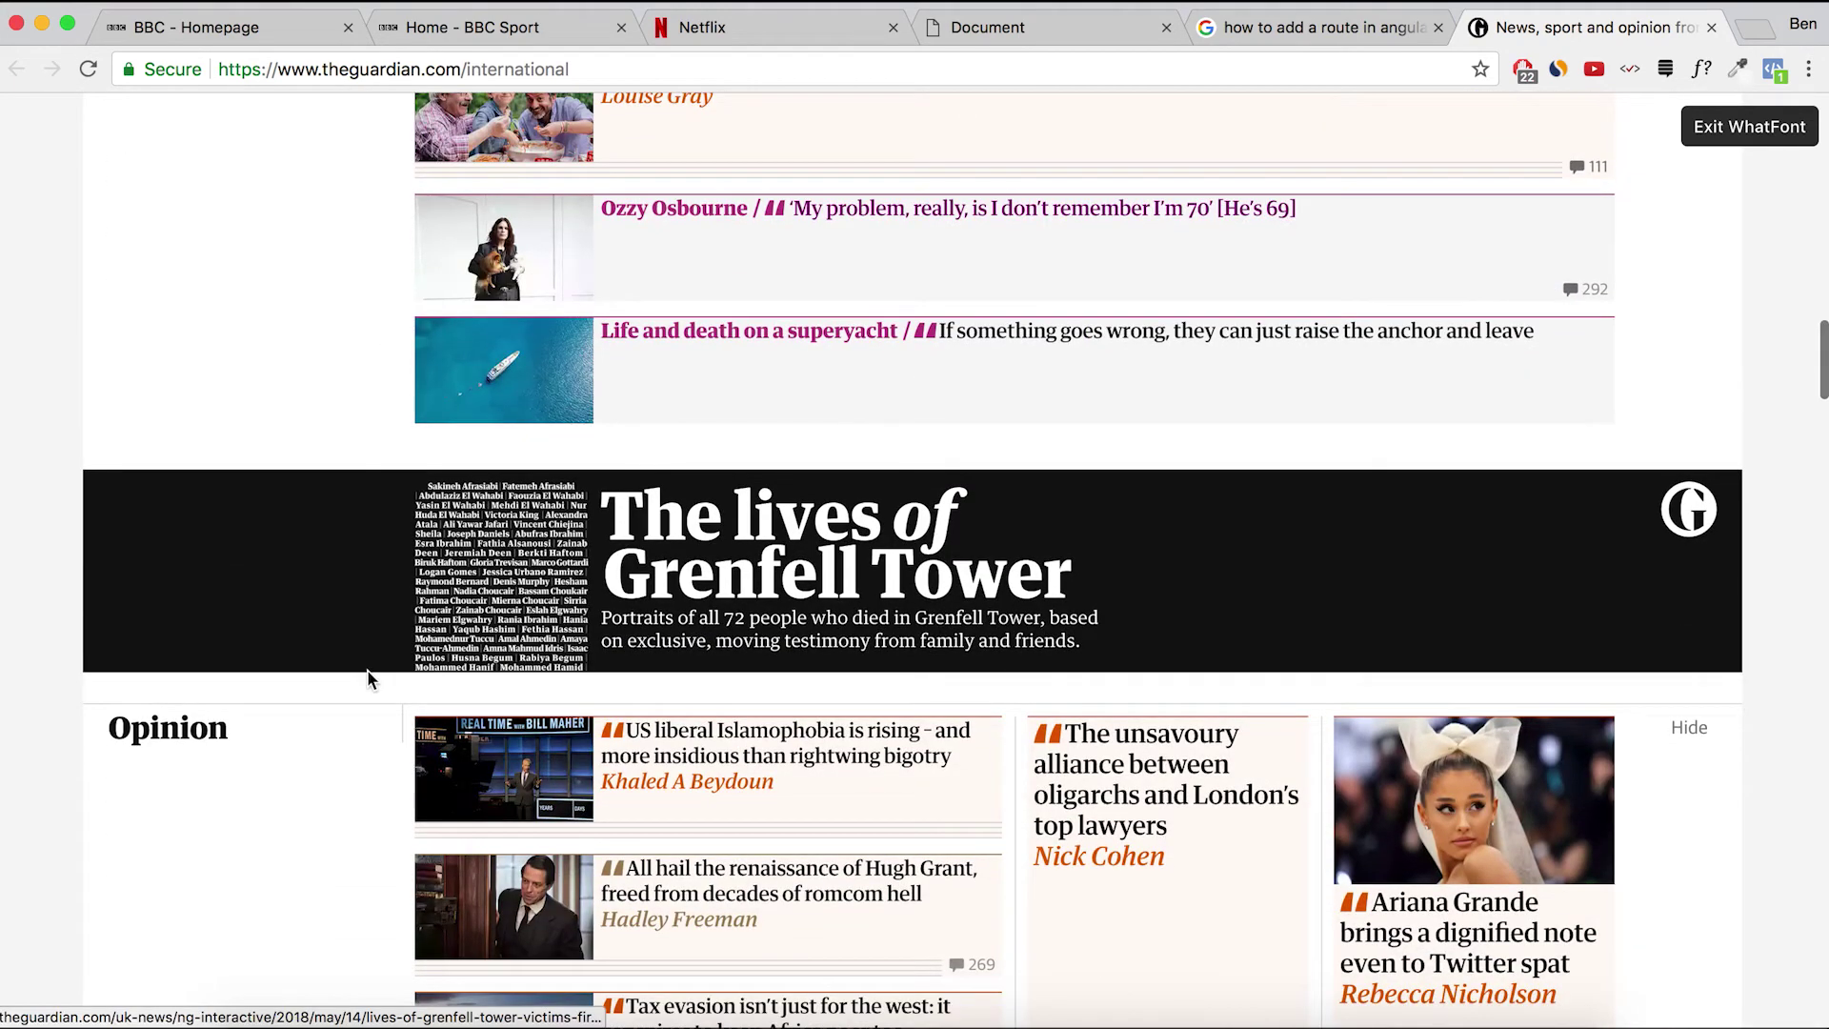
pyautogui.scroll(-3, 368, 671)
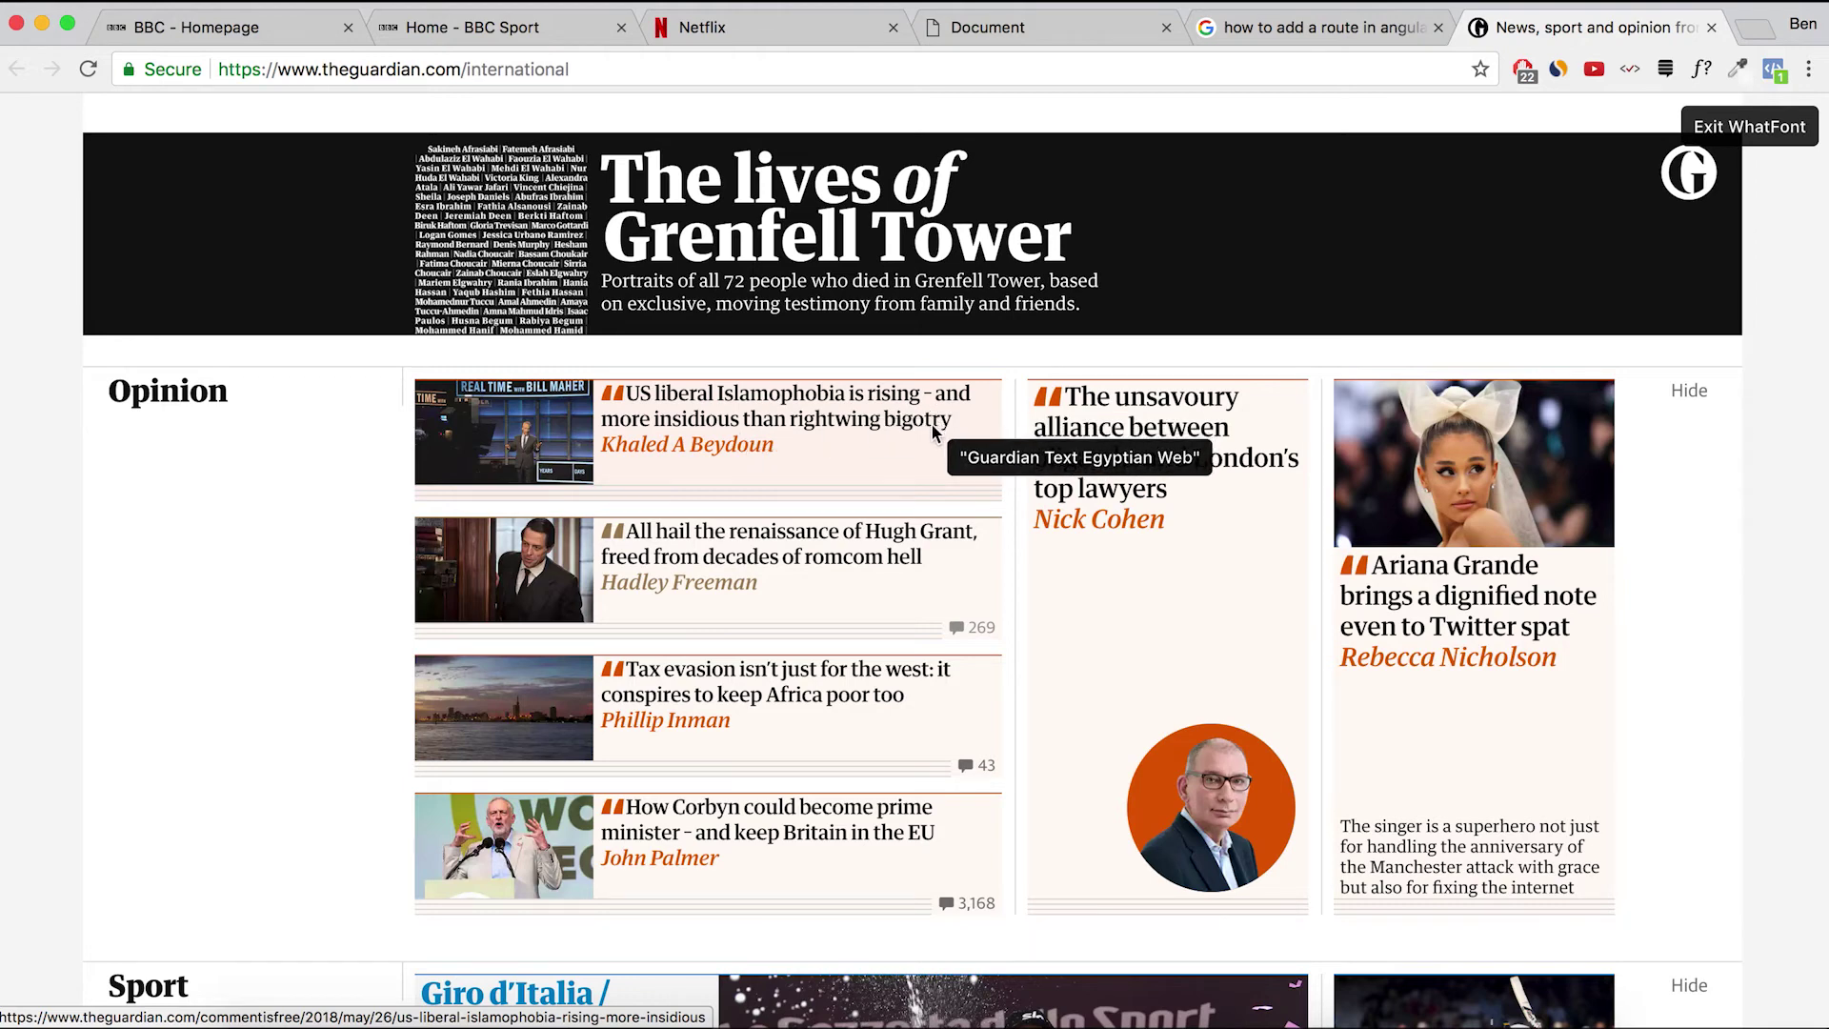
pyautogui.scroll(15, 933, 428)
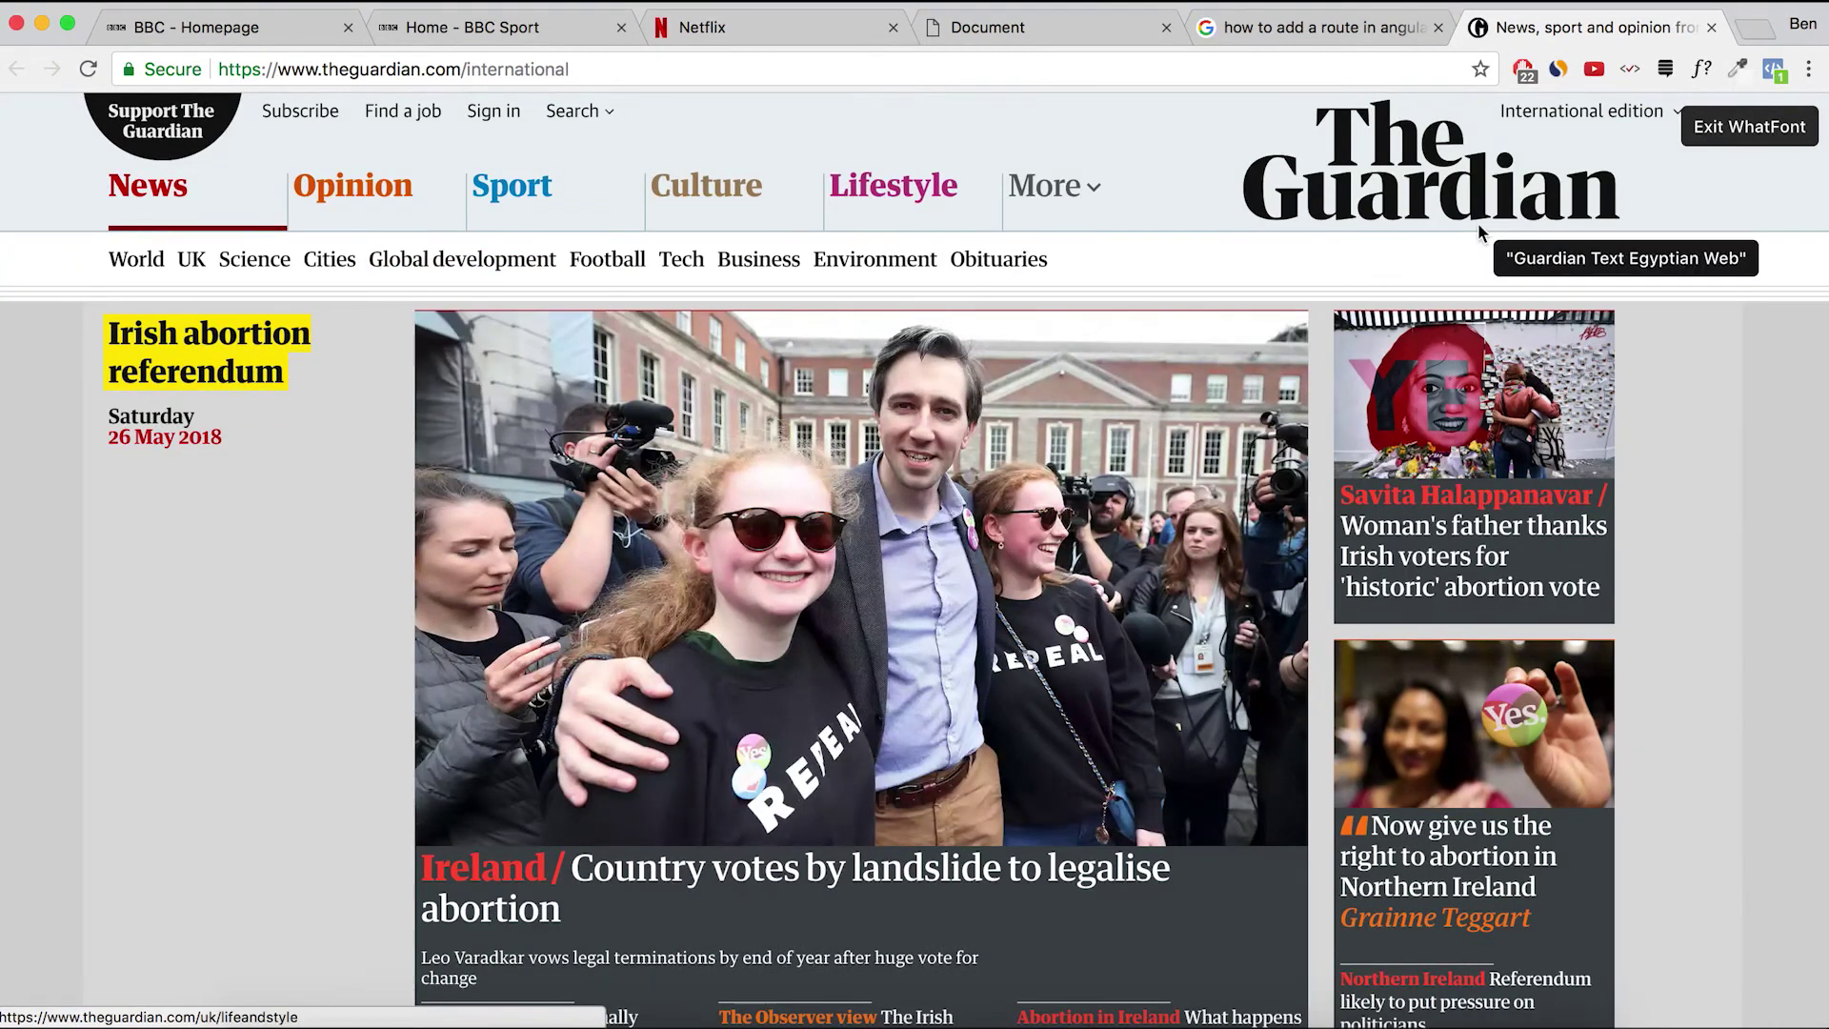
# Use ColorZilla to pick the Guardian's grey background, copying #DCDCDC.
pyautogui.click(1738, 70)
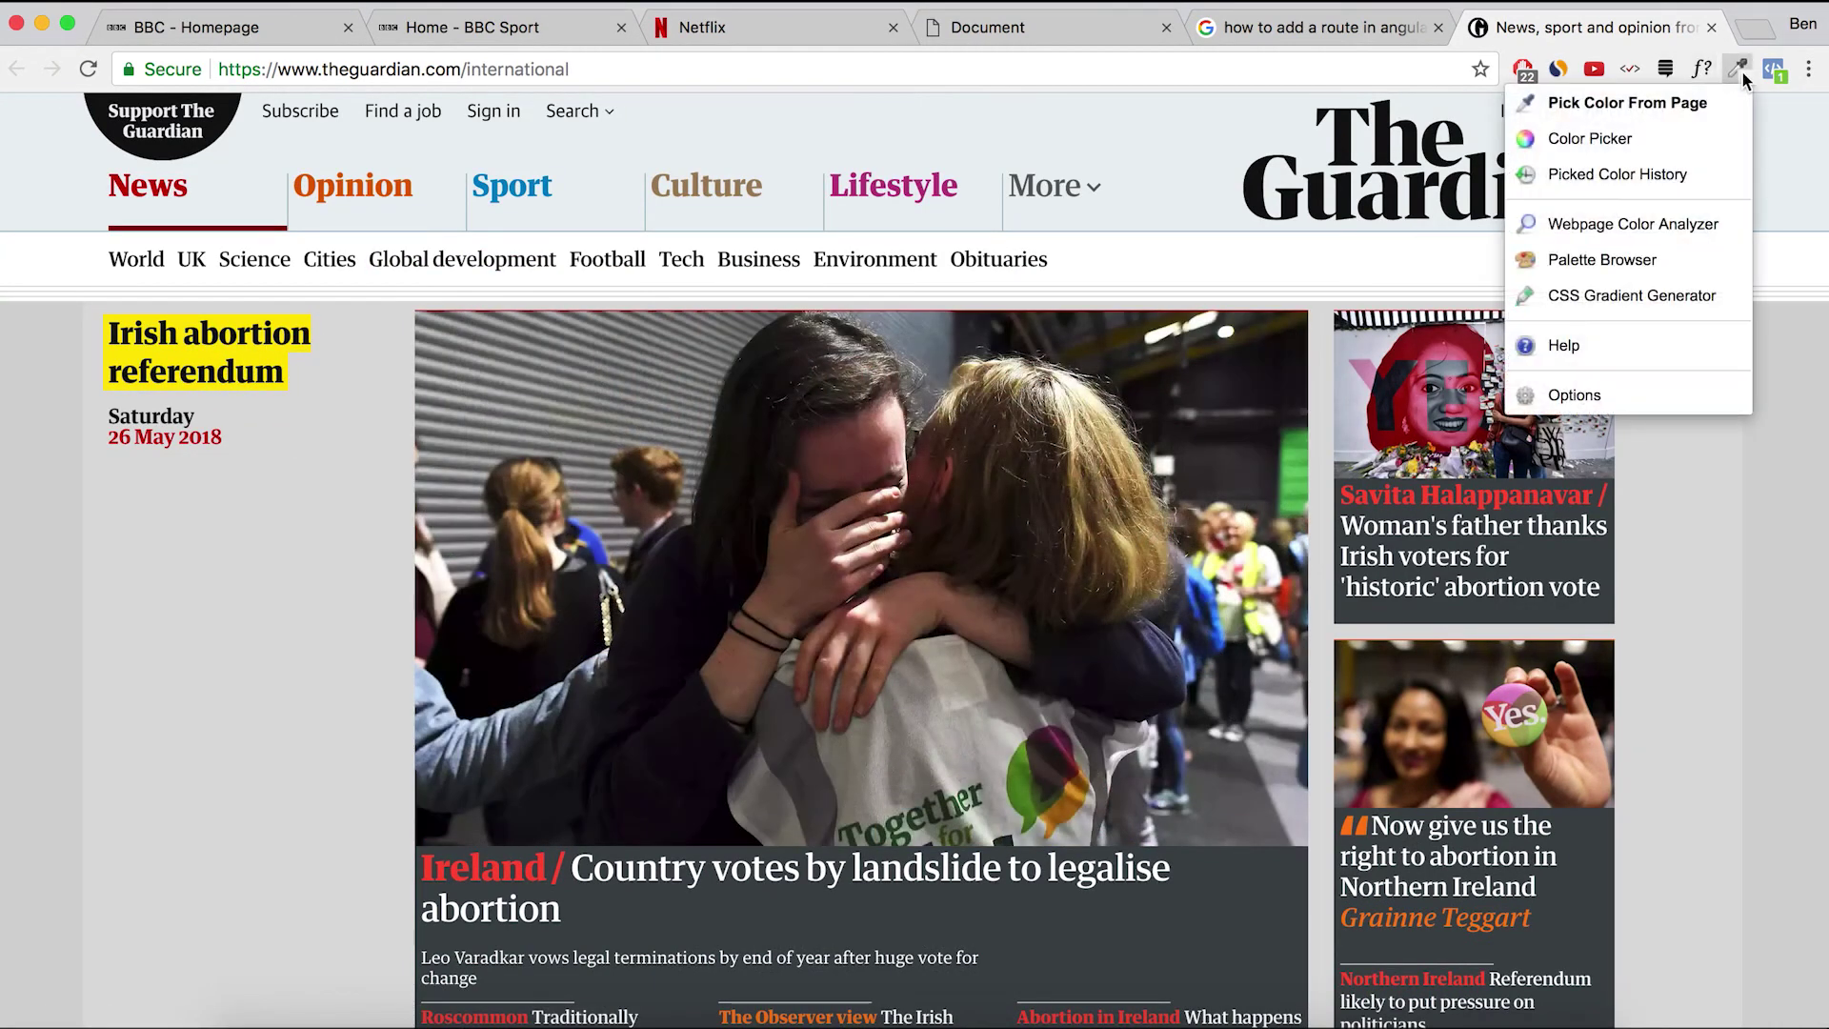
pyautogui.click(1649, 105)
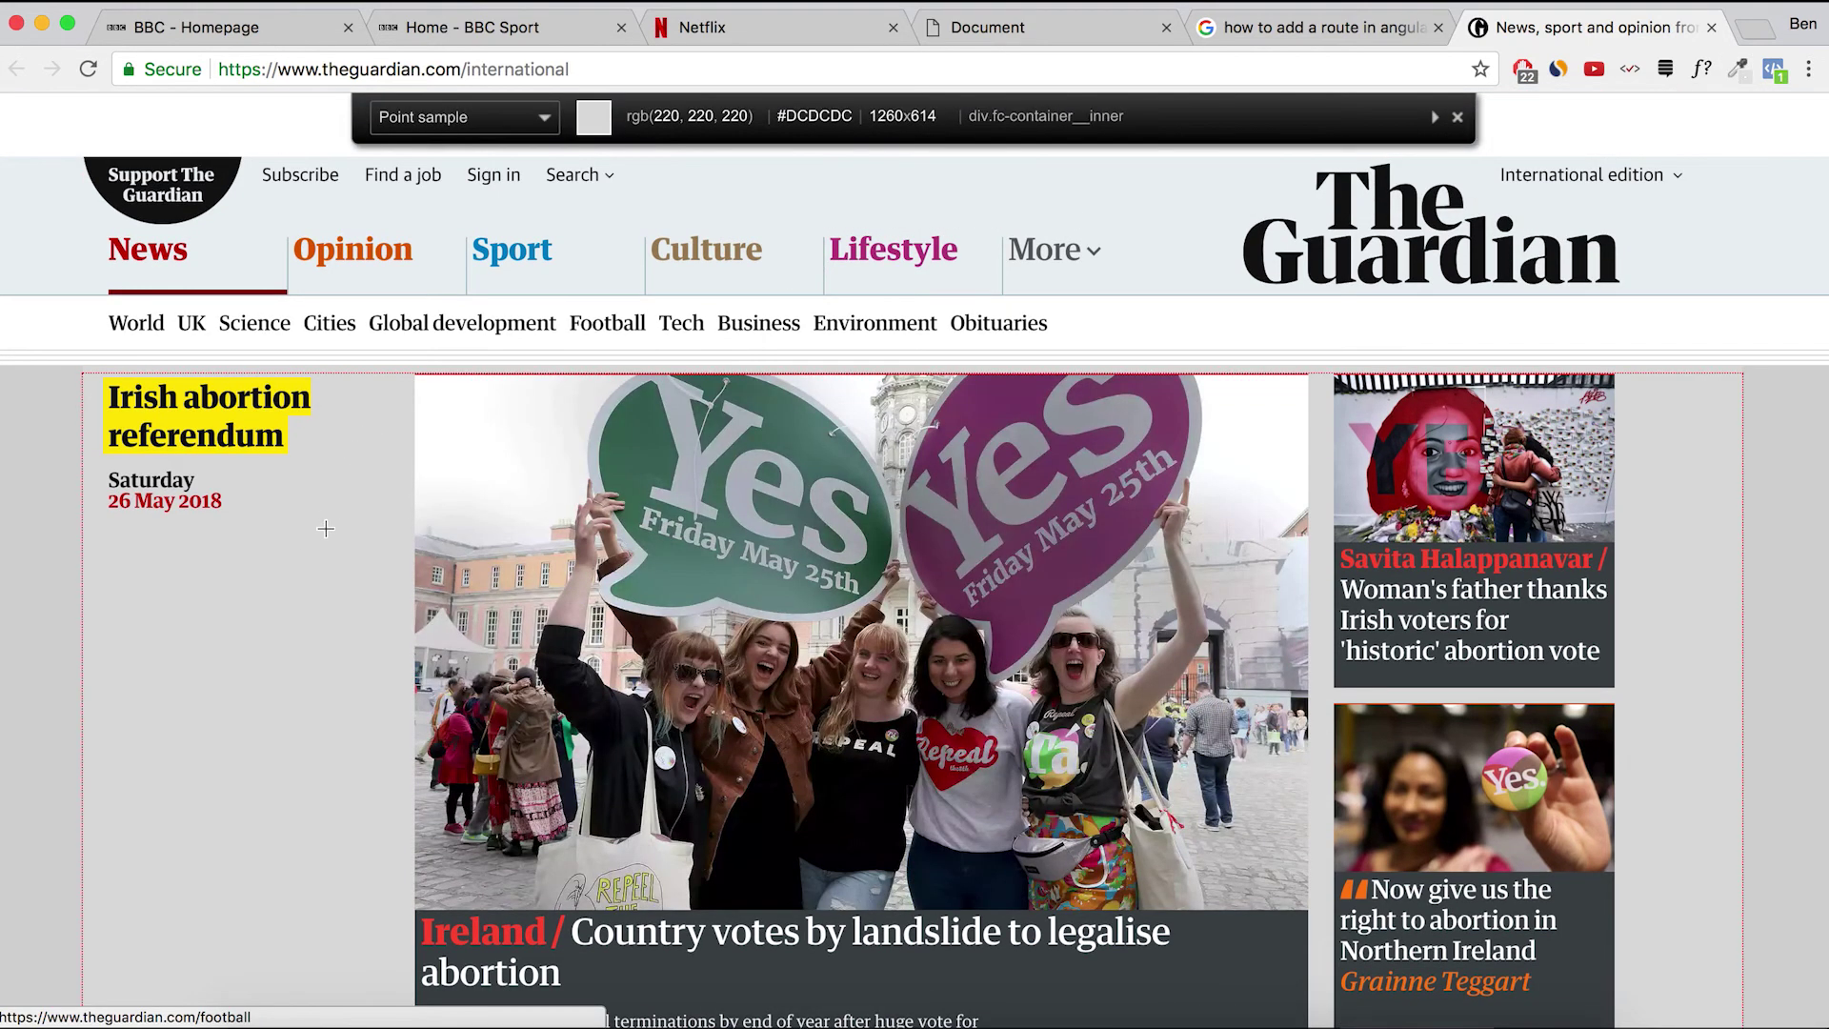
pyautogui.click(325, 529)
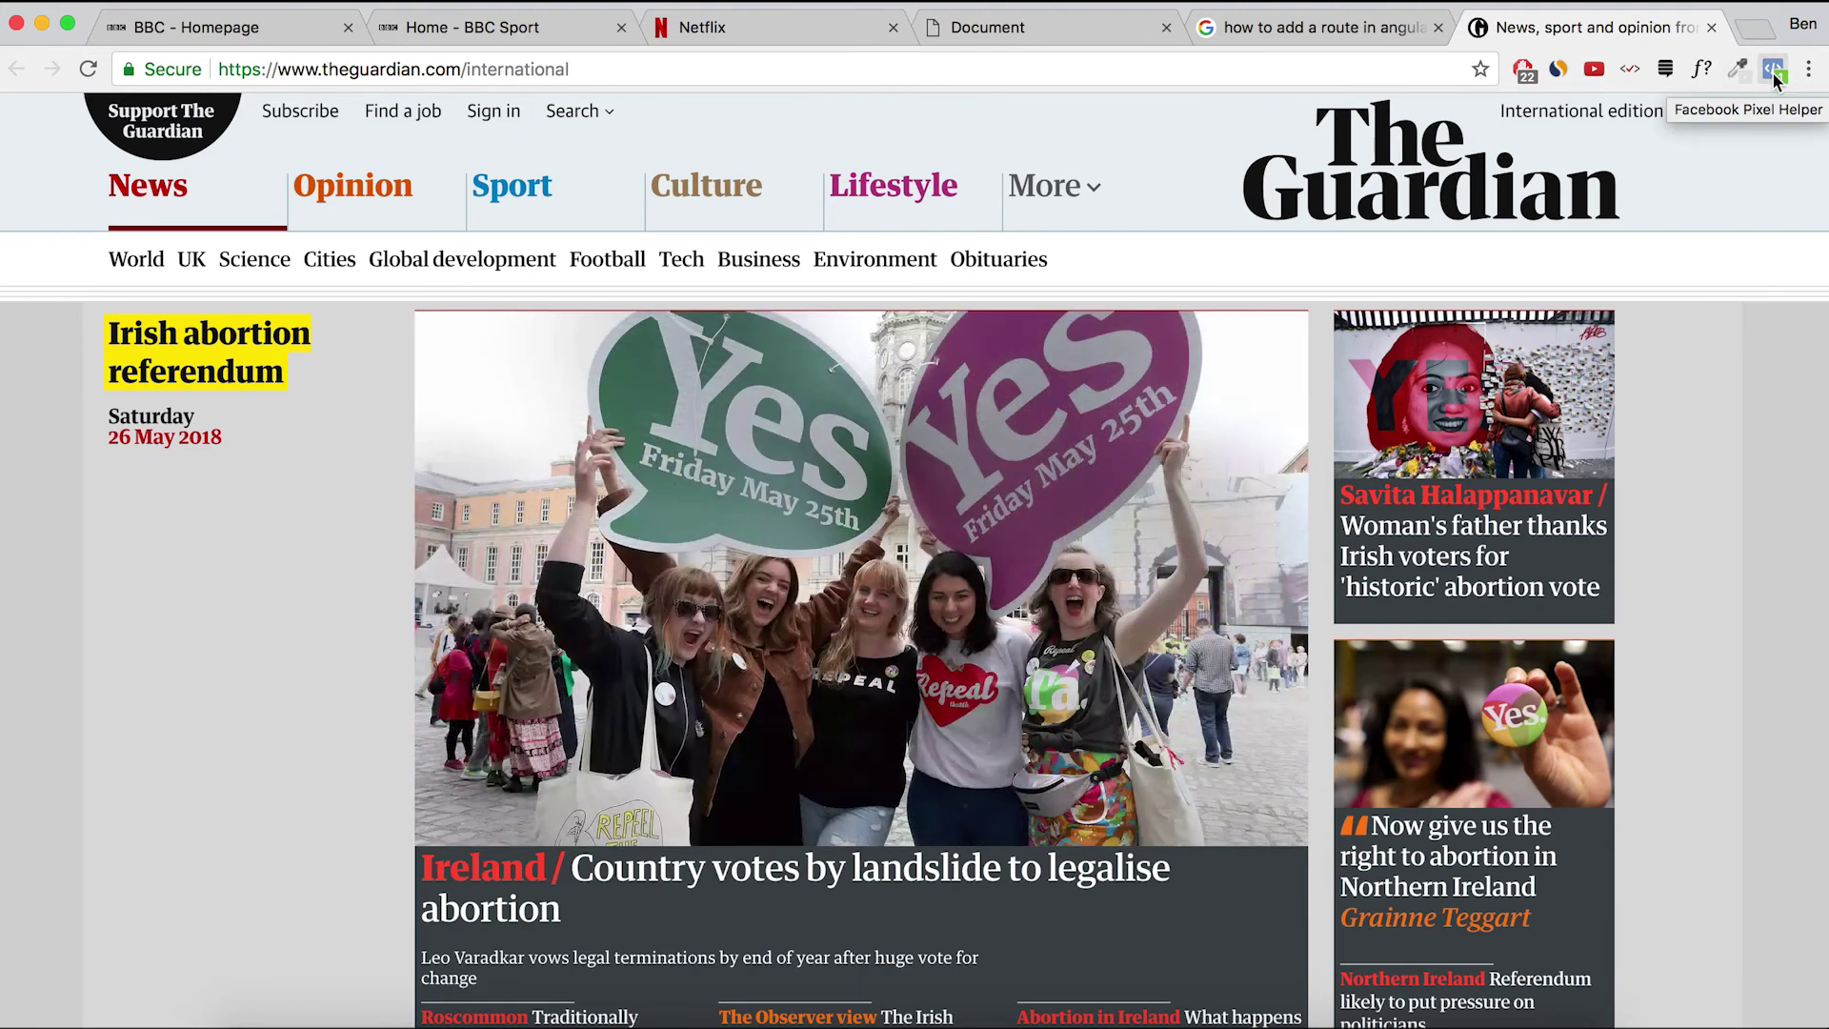
pyautogui.click(1774, 74)
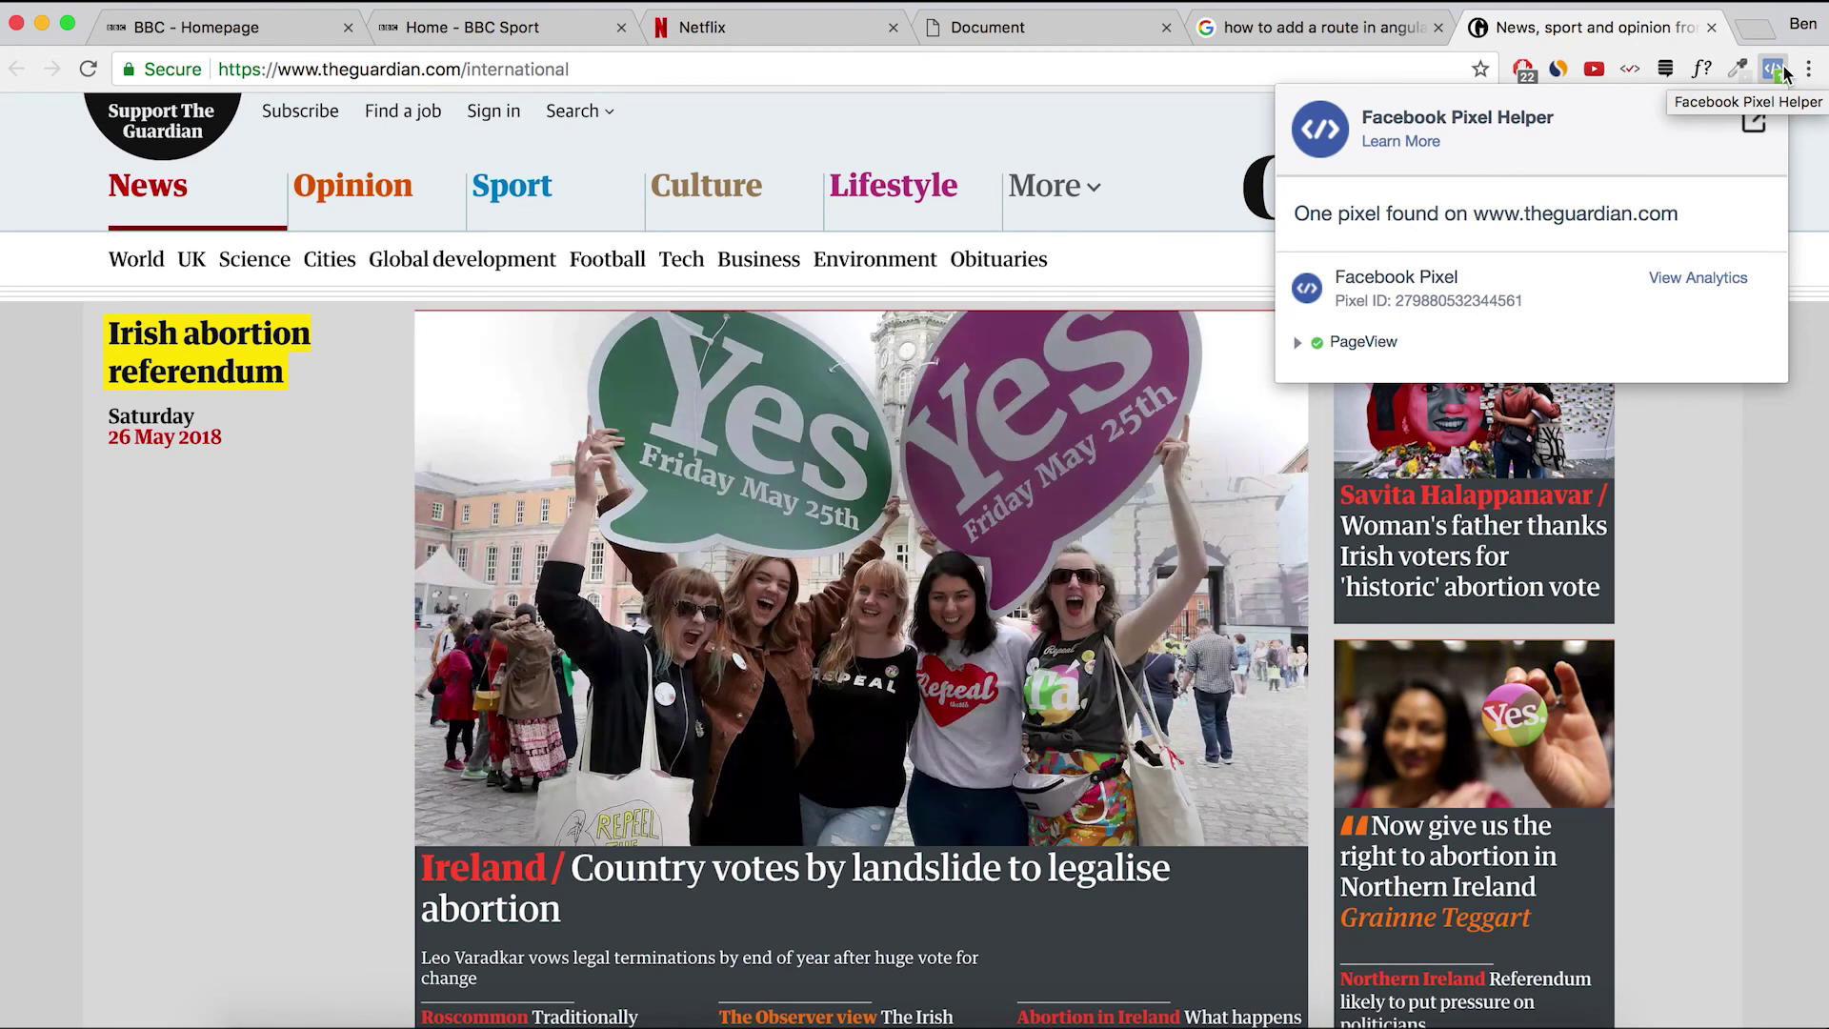
pyautogui.click(1784, 70)
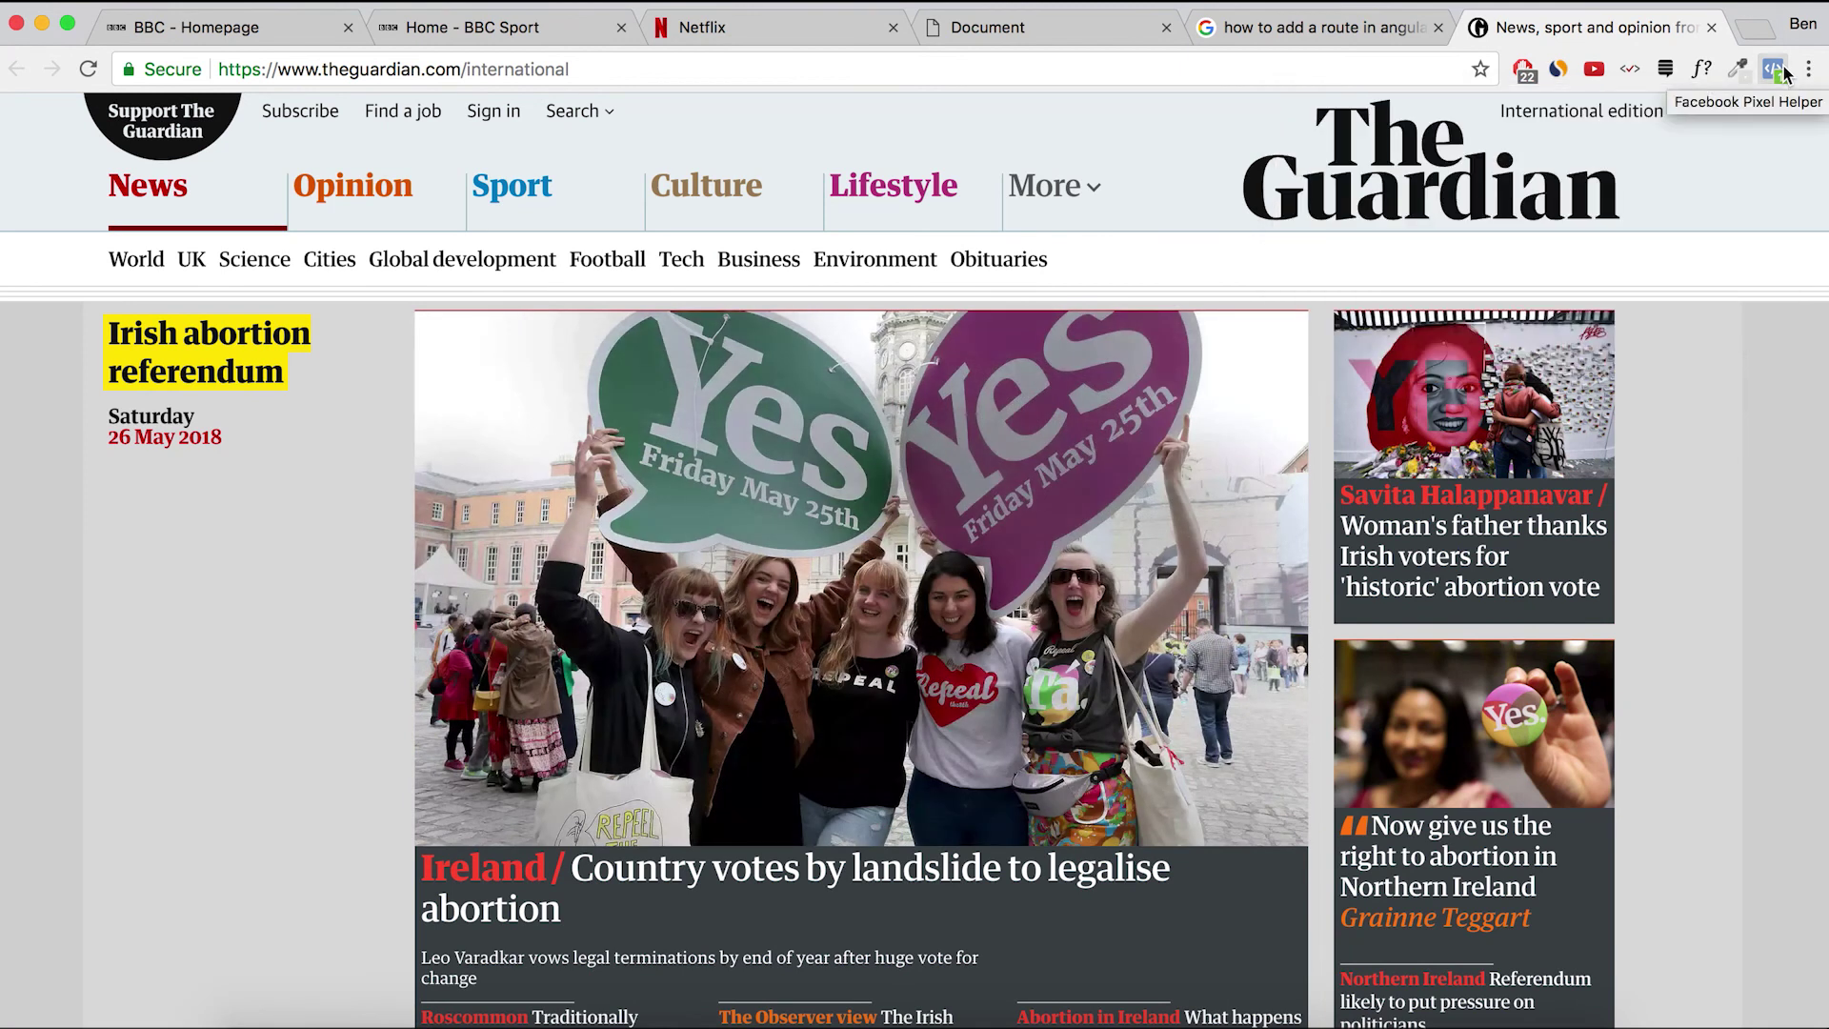